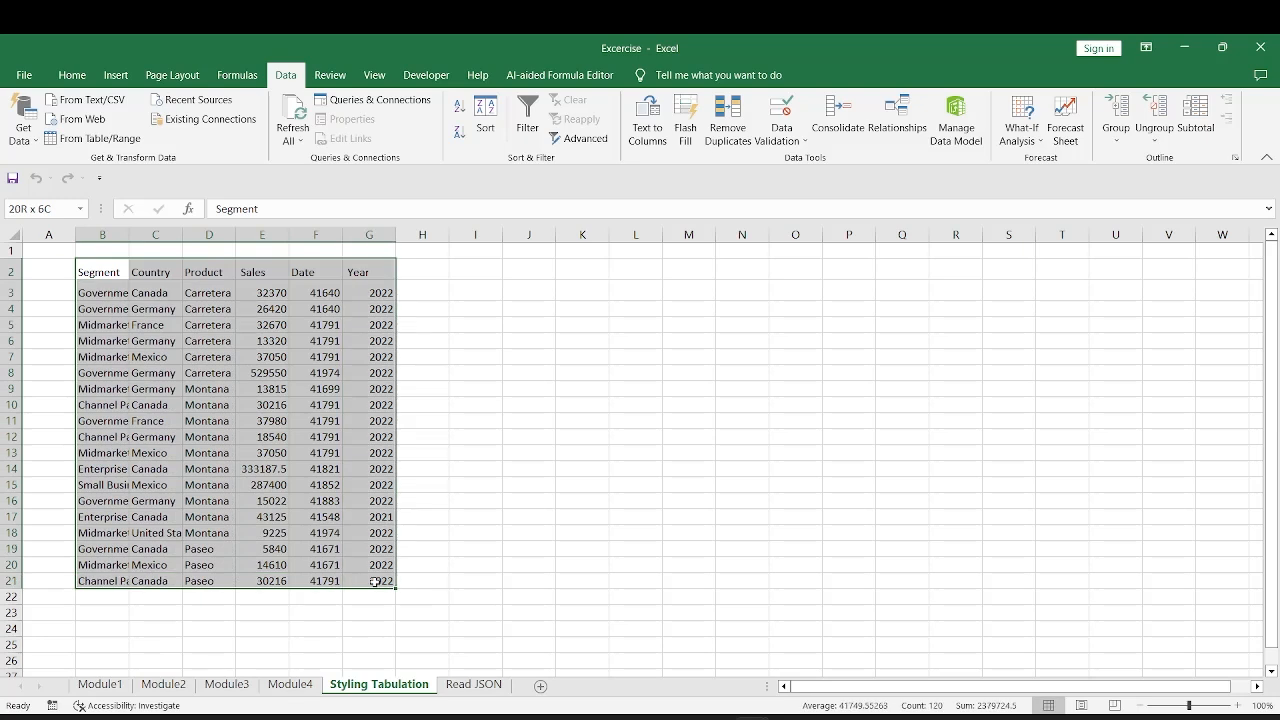
Step: Format the range B2:G21 as a table with headers, using the orange banded style from the Medium group
click(72, 75)
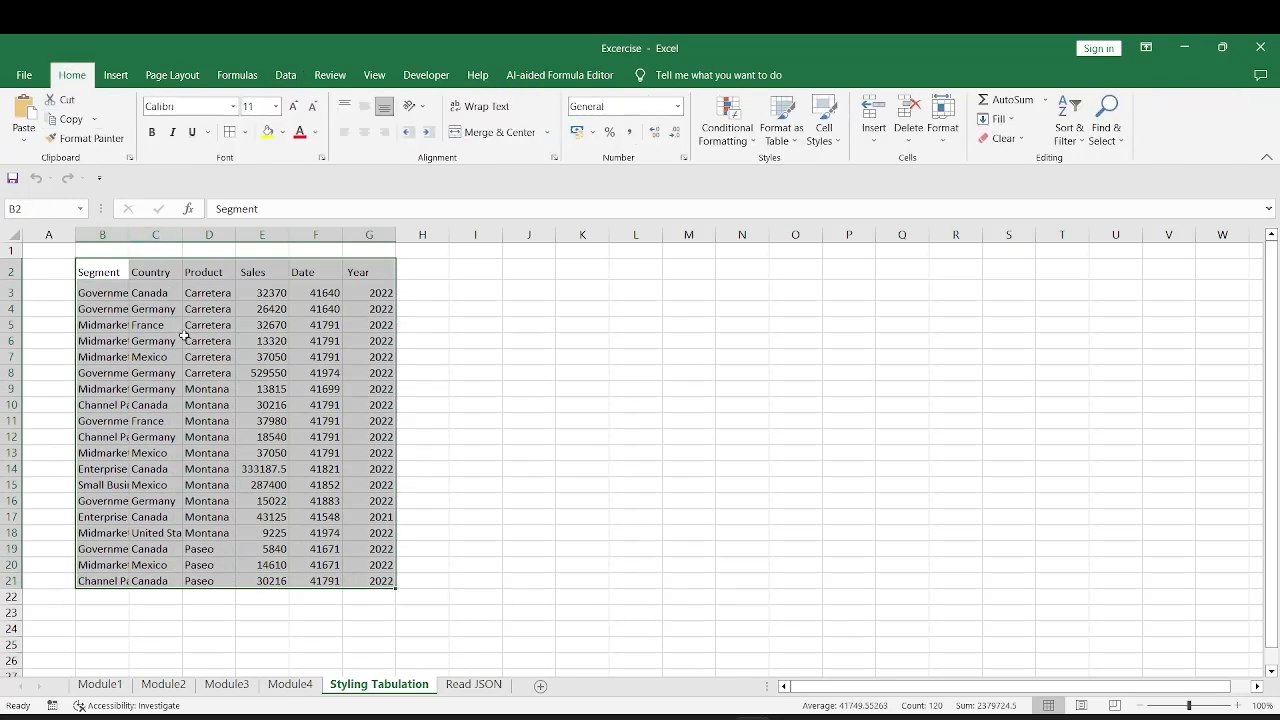
click(797, 146)
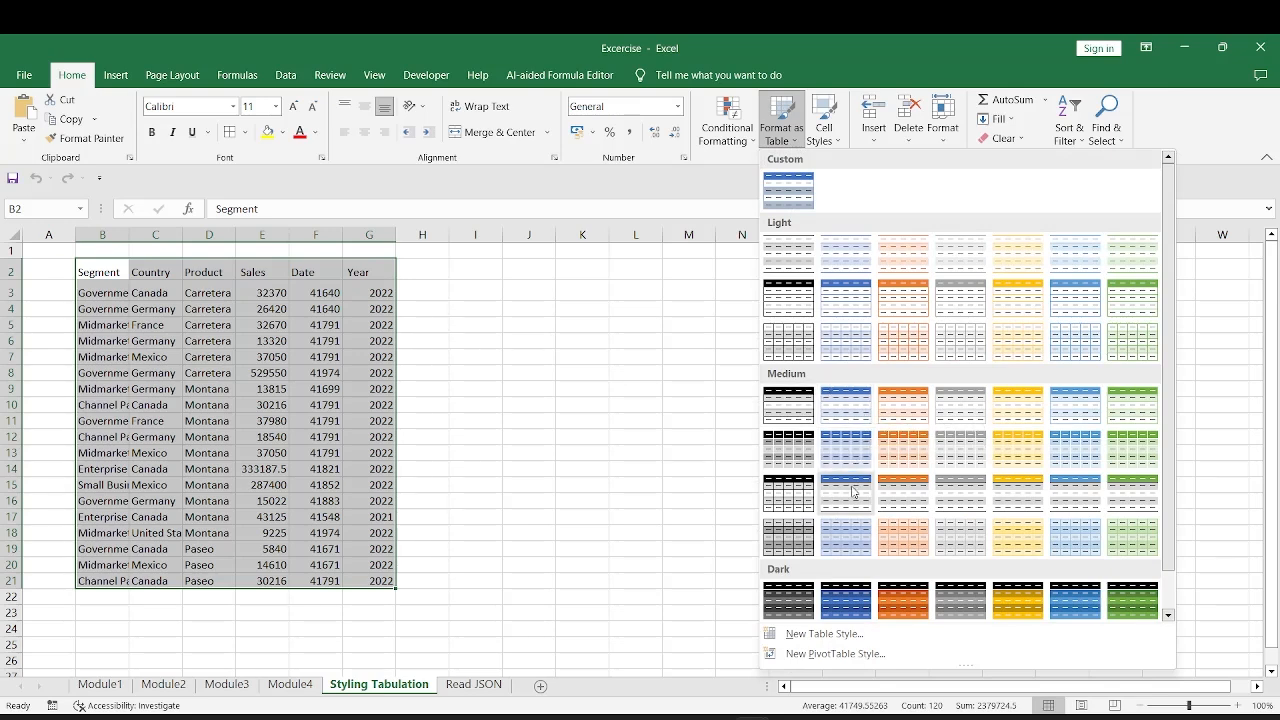
click(902, 465)
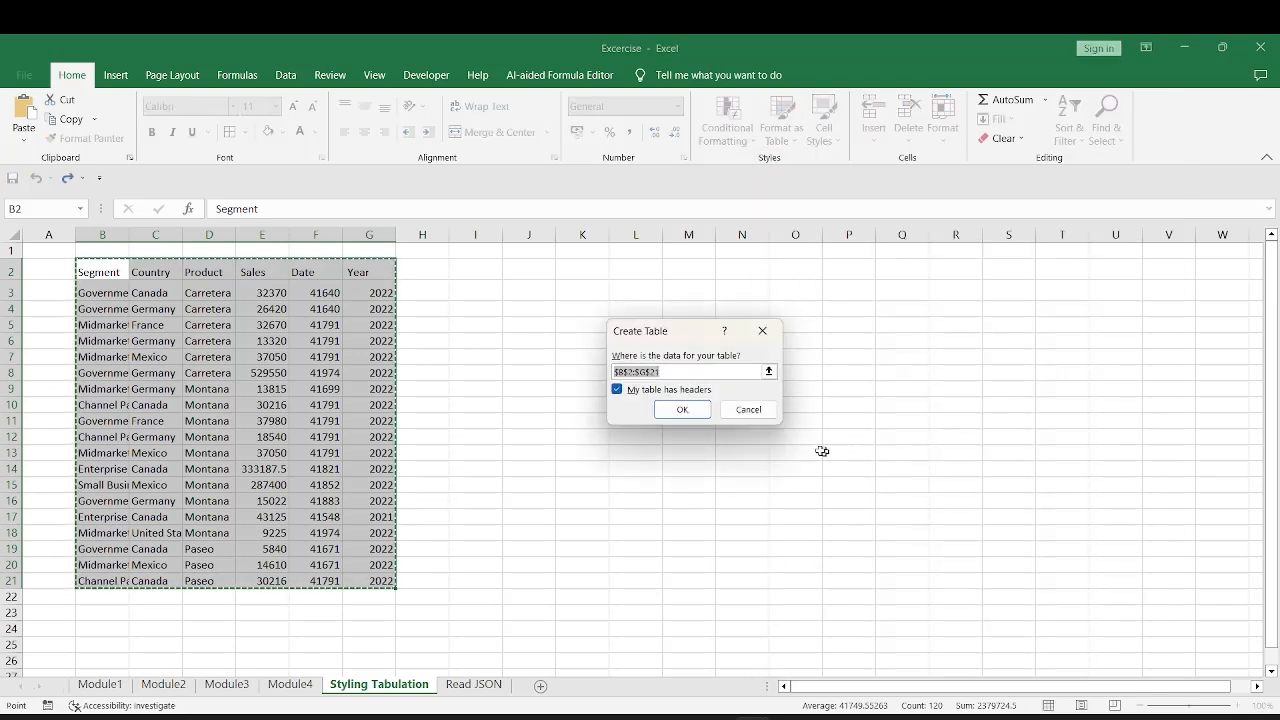
click(682, 409)
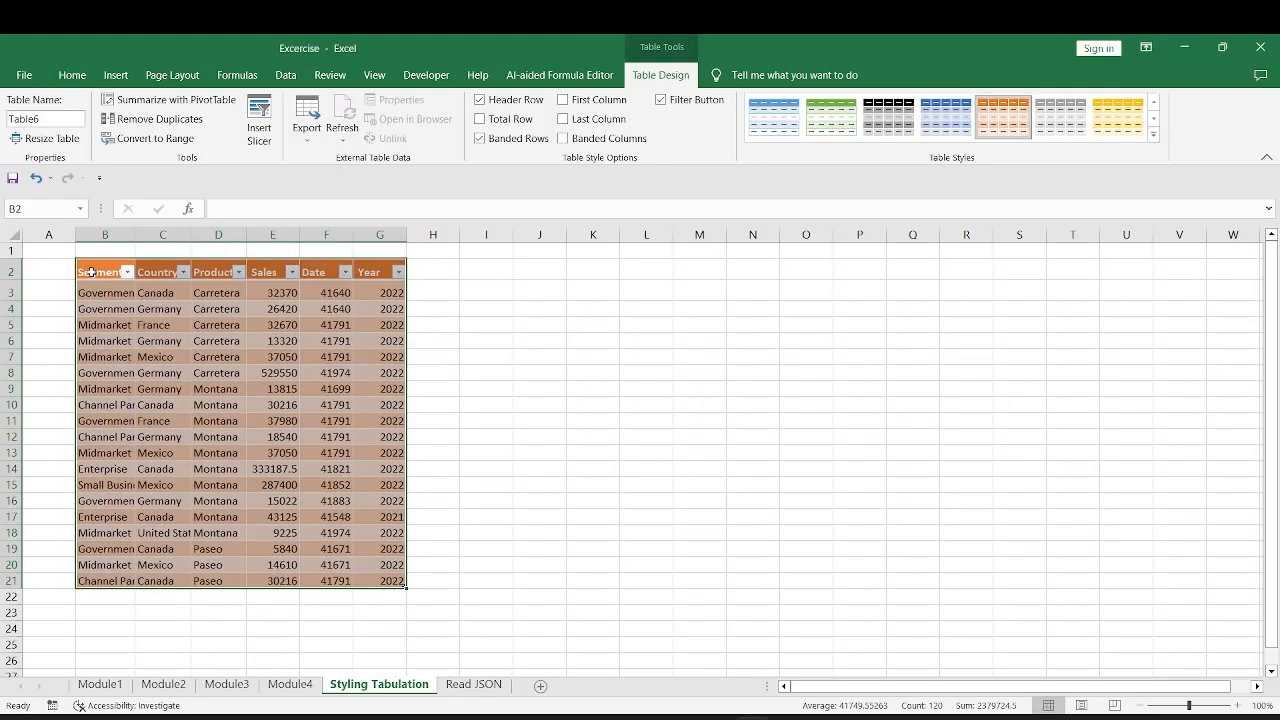
click(91, 272)
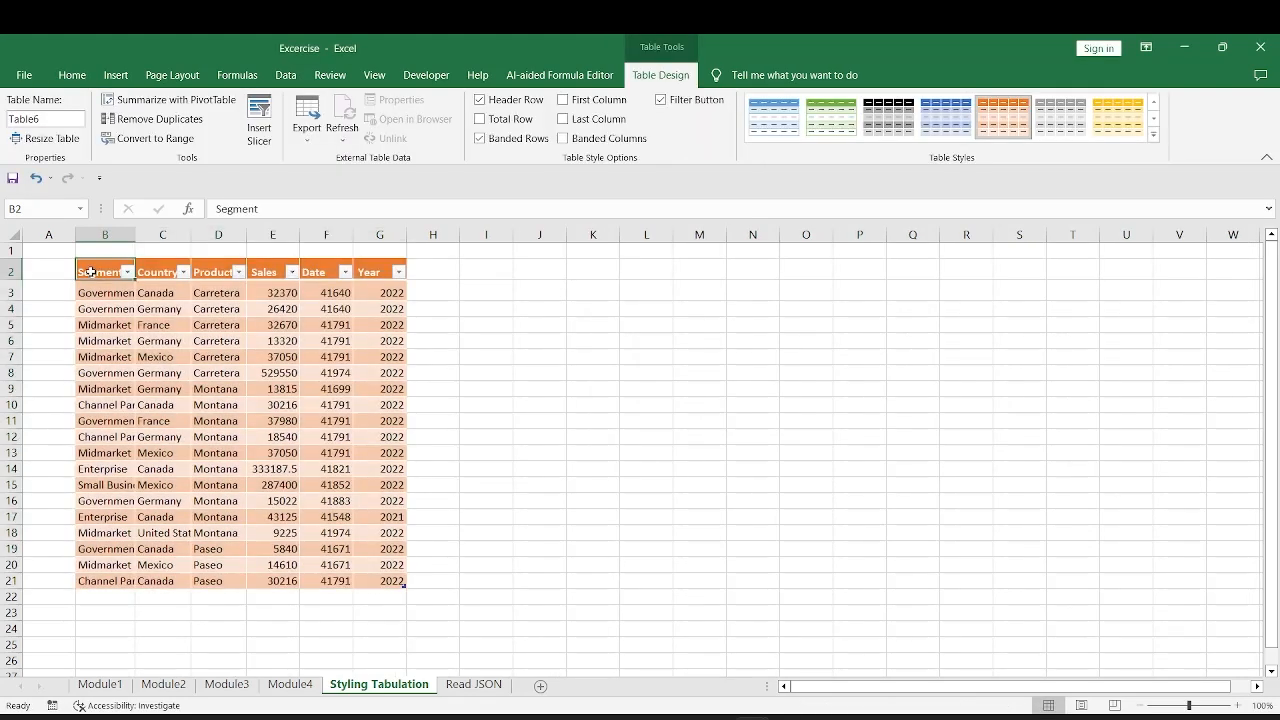
Step: Apply the Date number format to the Date column values in F3:F21
click(327, 290)
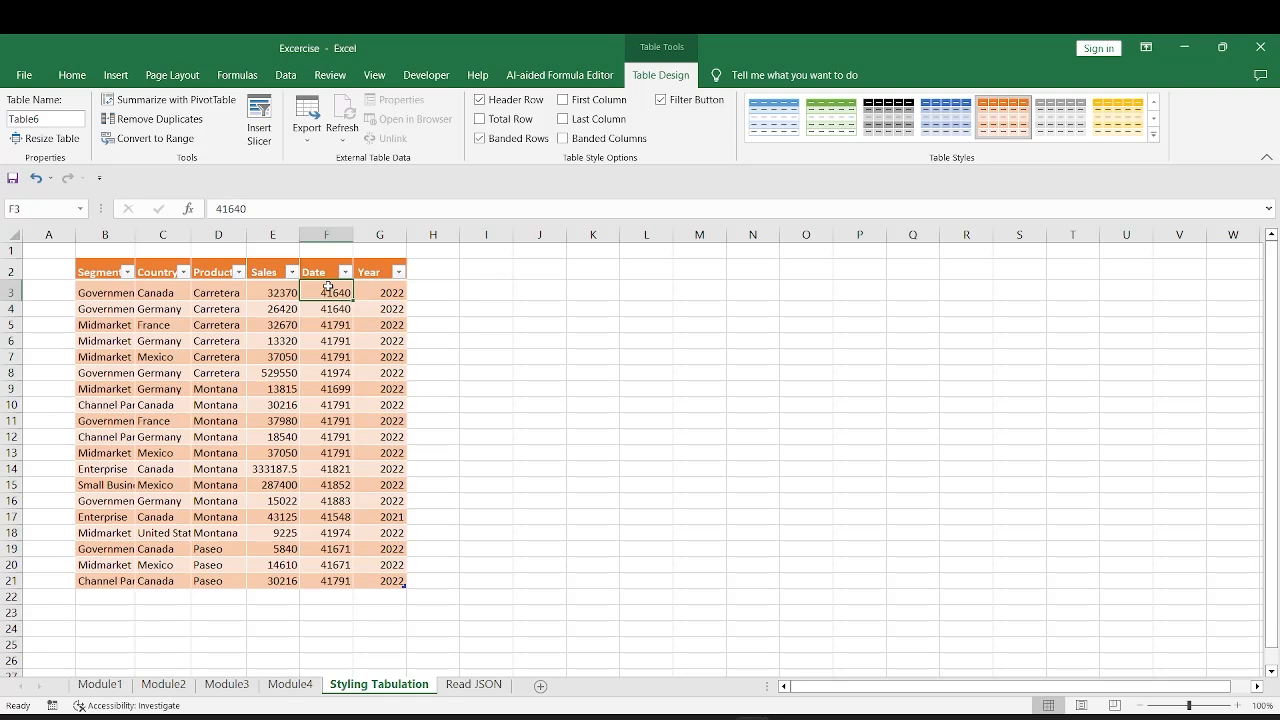
key(ctrl+shift+Down)
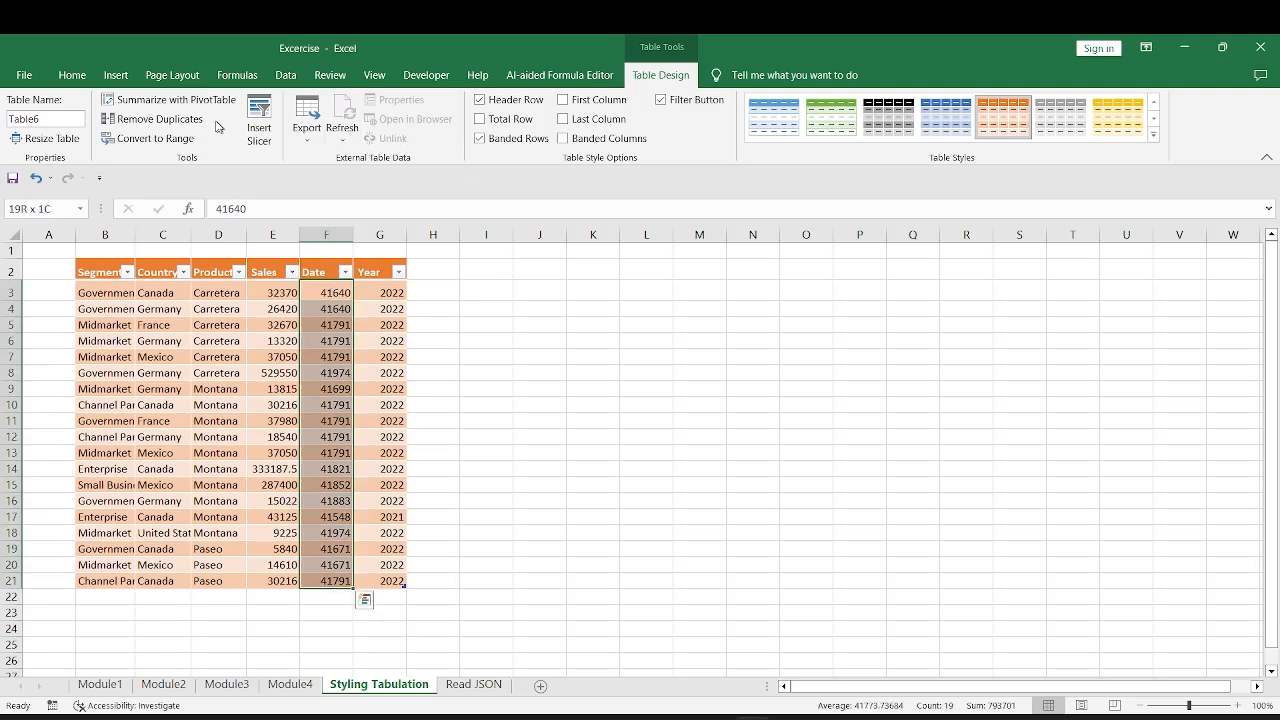
click(78, 80)
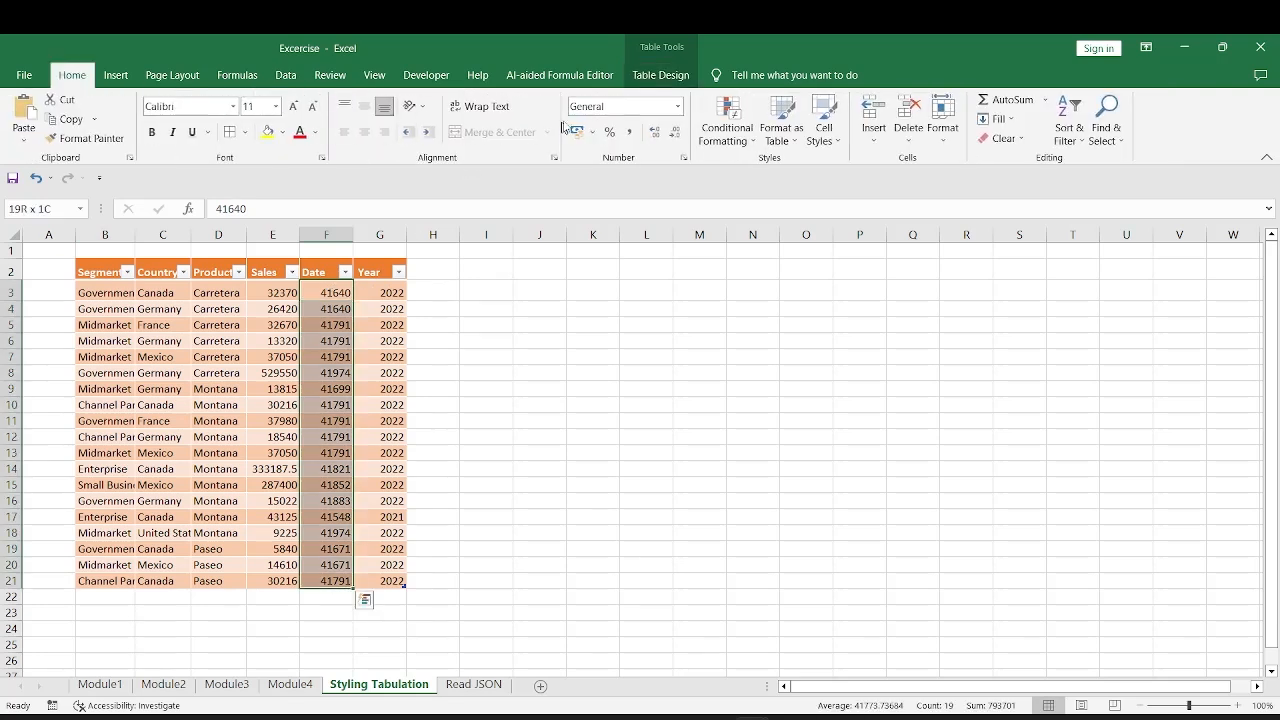
click(602, 110)
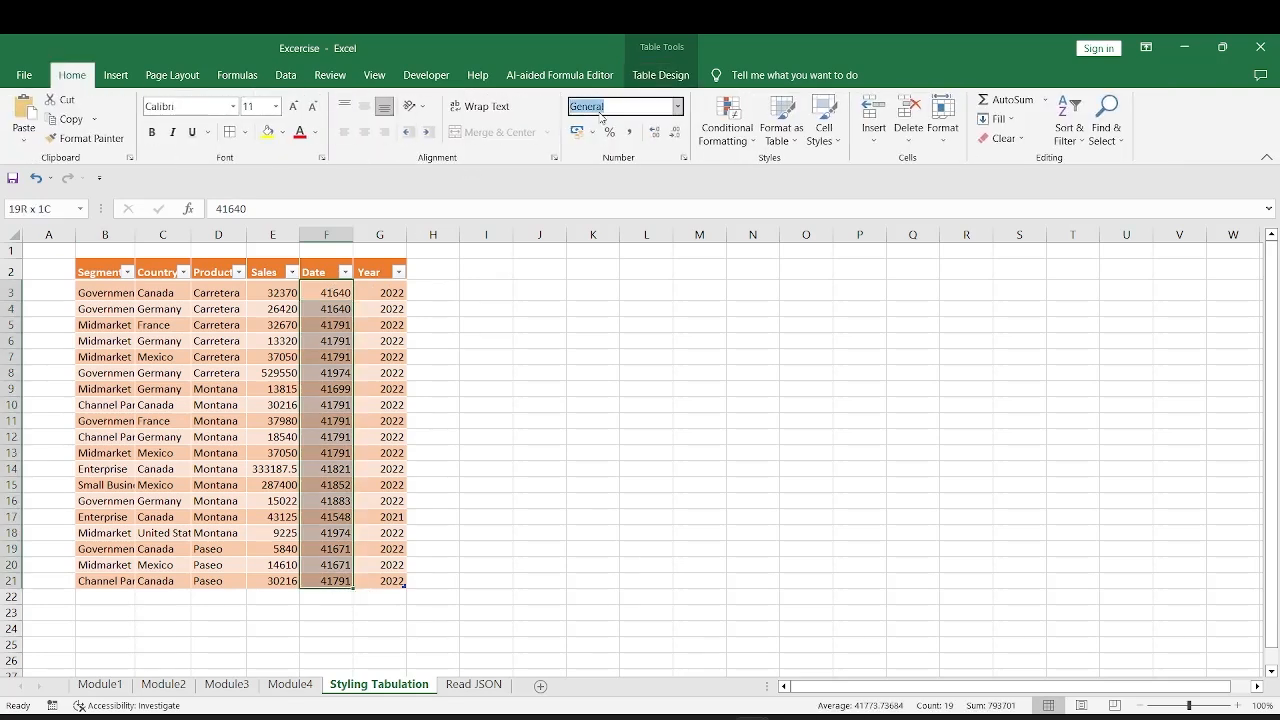
click(678, 110)
click(641, 271)
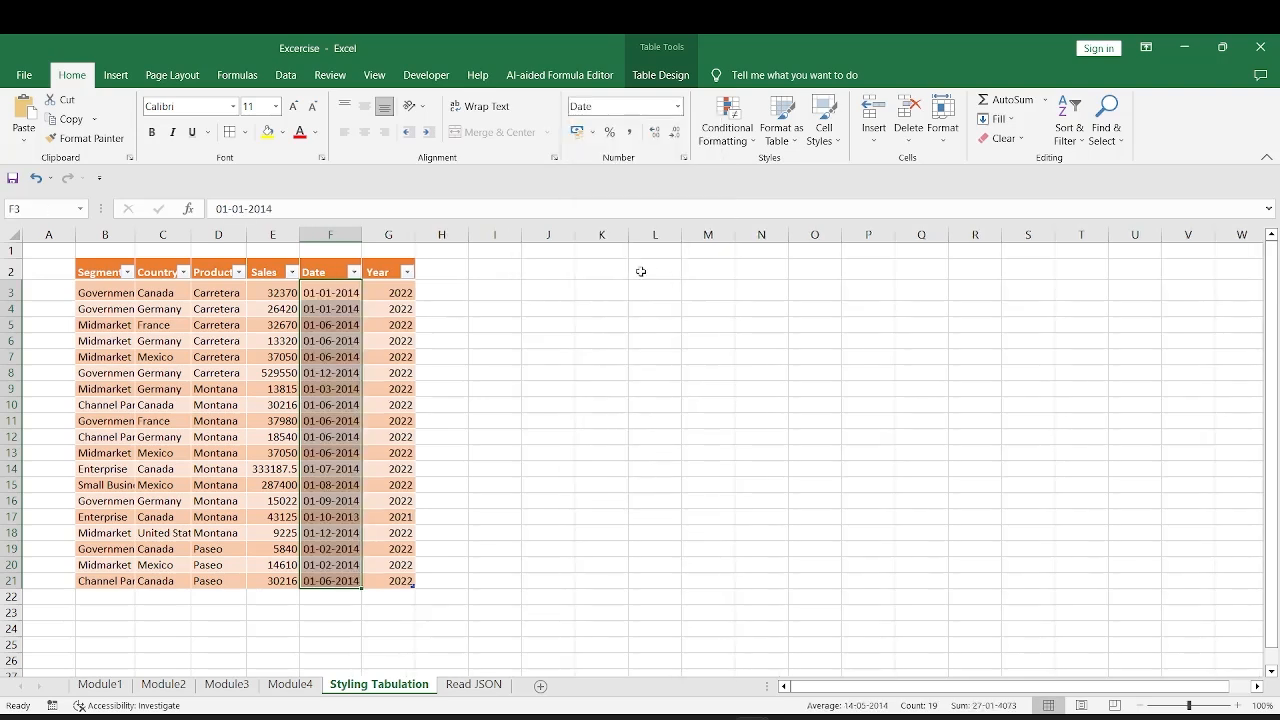
click(266, 293)
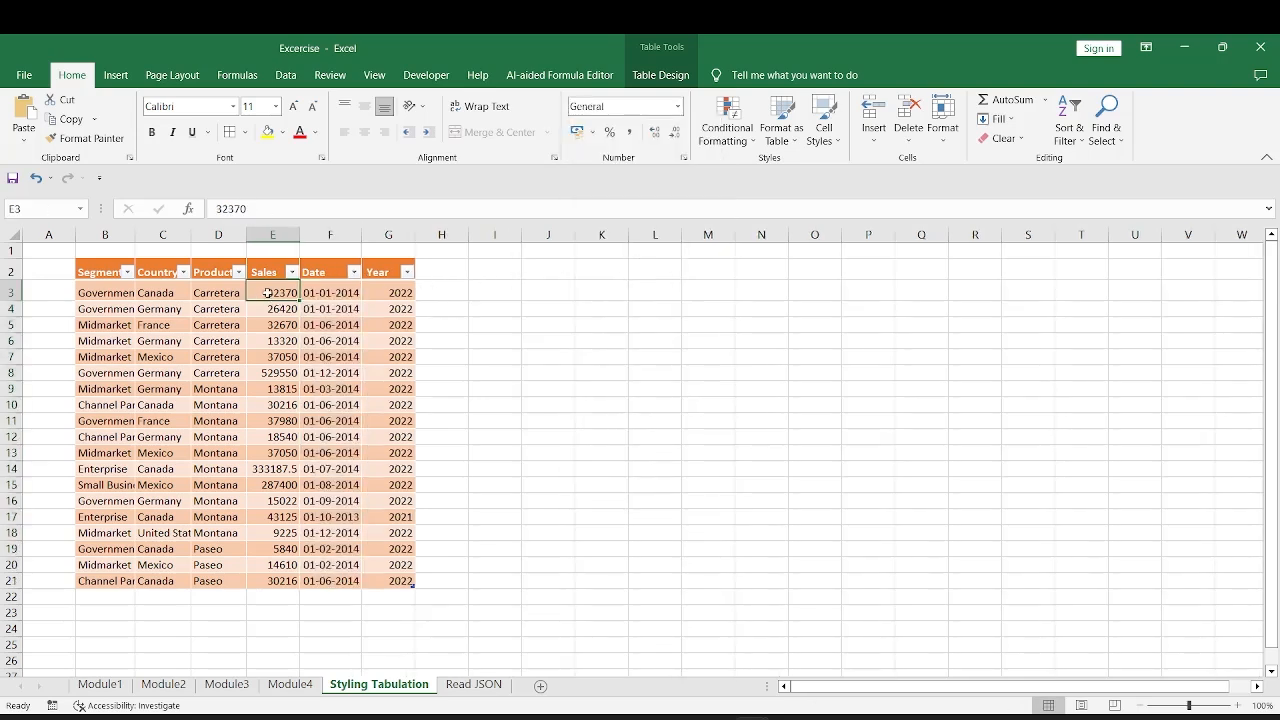
key(ctrl+shift+Down)
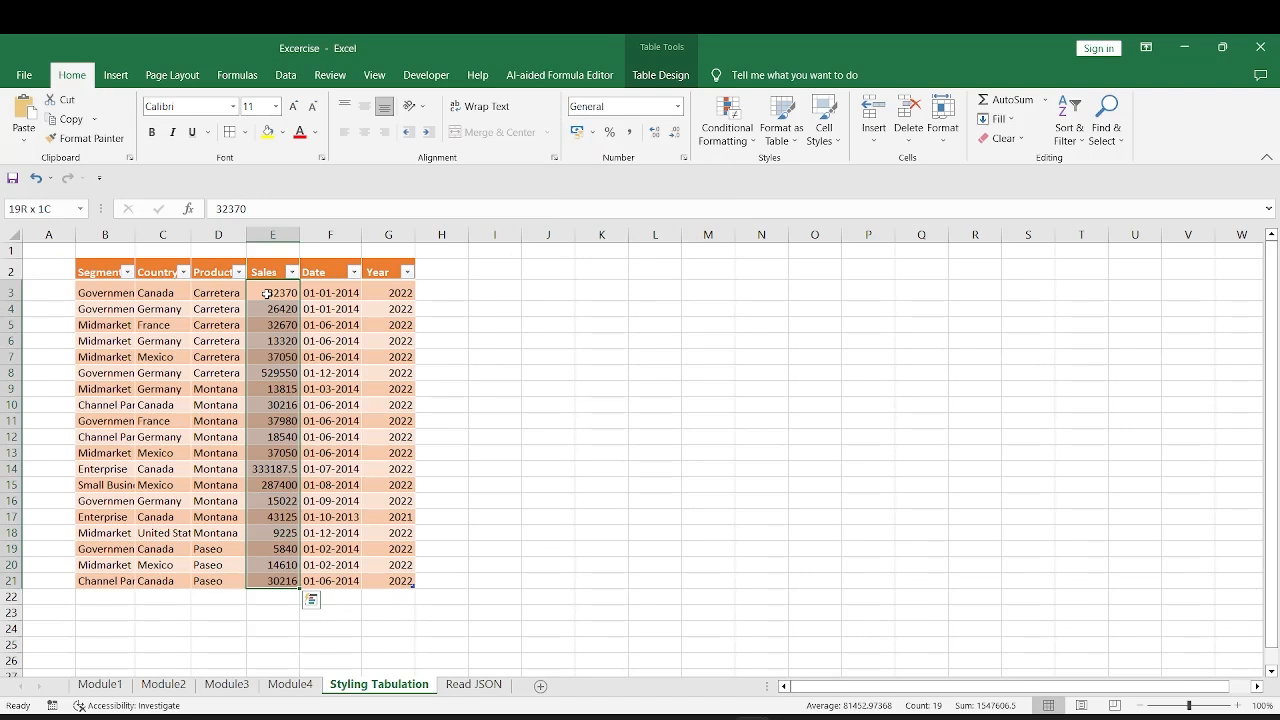
click(160, 340)
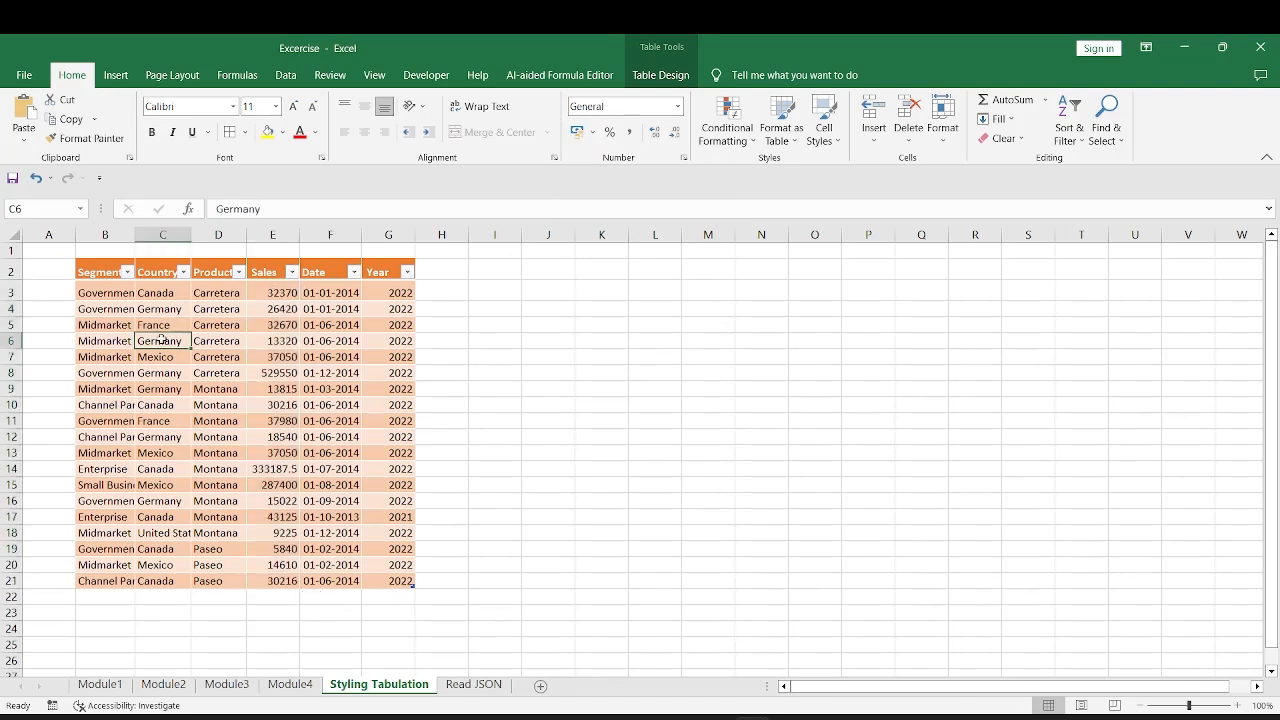
click(158, 354)
click(173, 389)
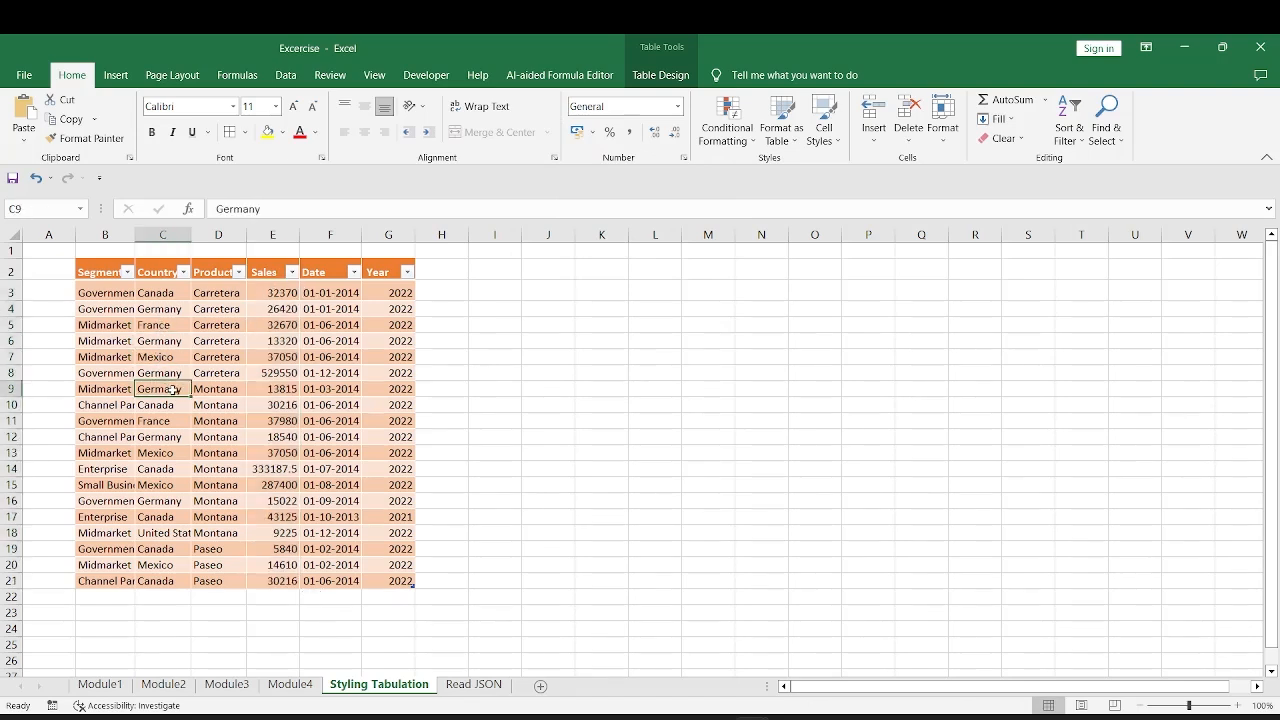
click(165, 404)
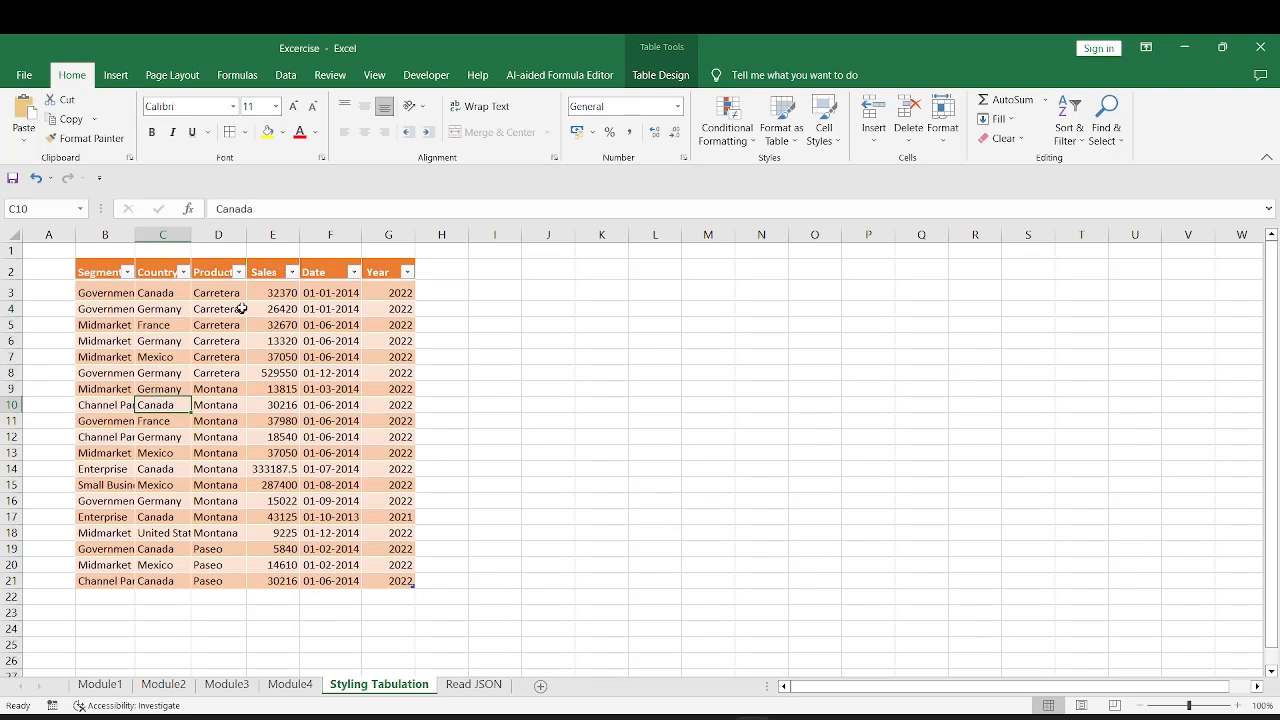
Step: Apply the accounting number format with the $ English (United States) currency to all values in the Sales column
drag(272, 292, 258, 404)
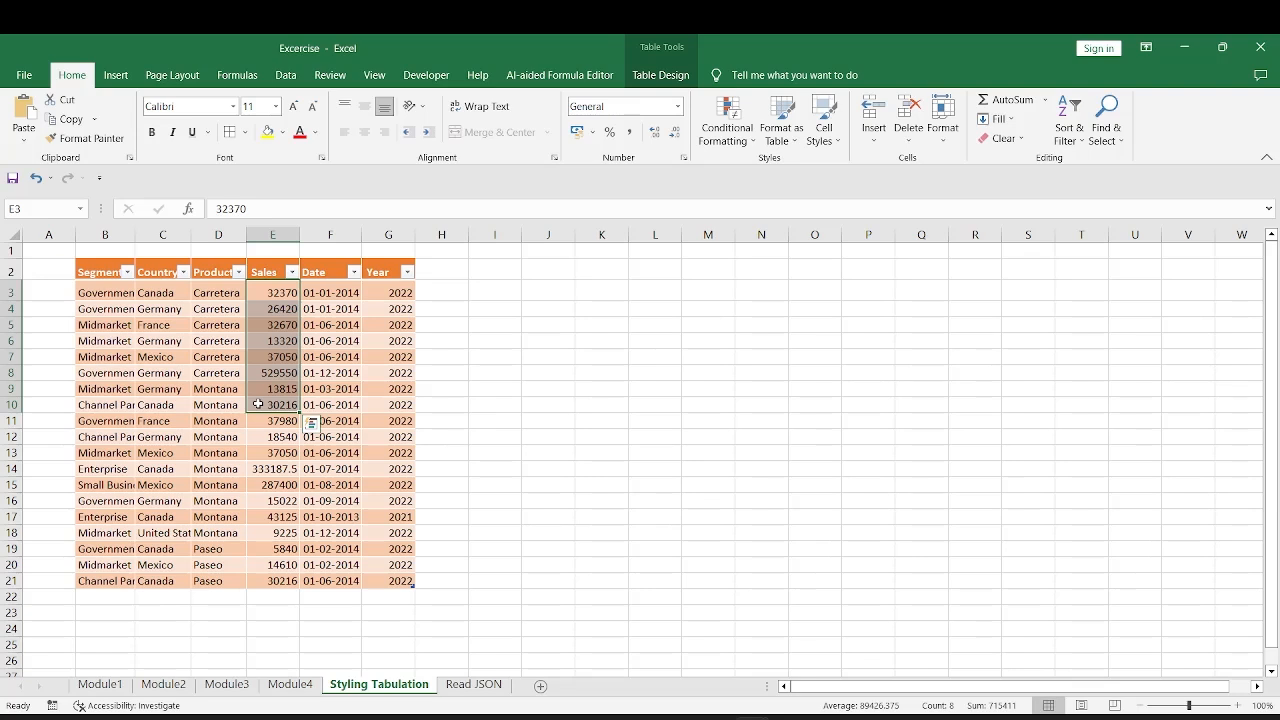
key(Up)
key(Down)
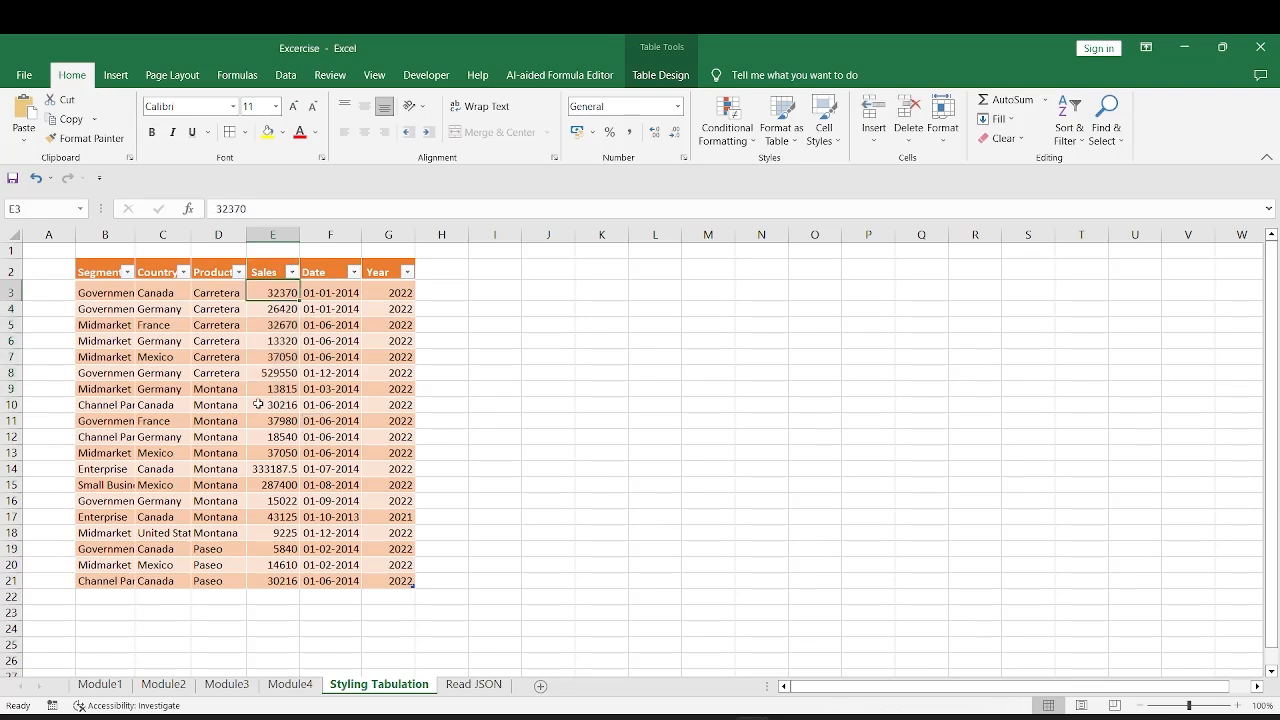
key(ctrl+shift+Down)
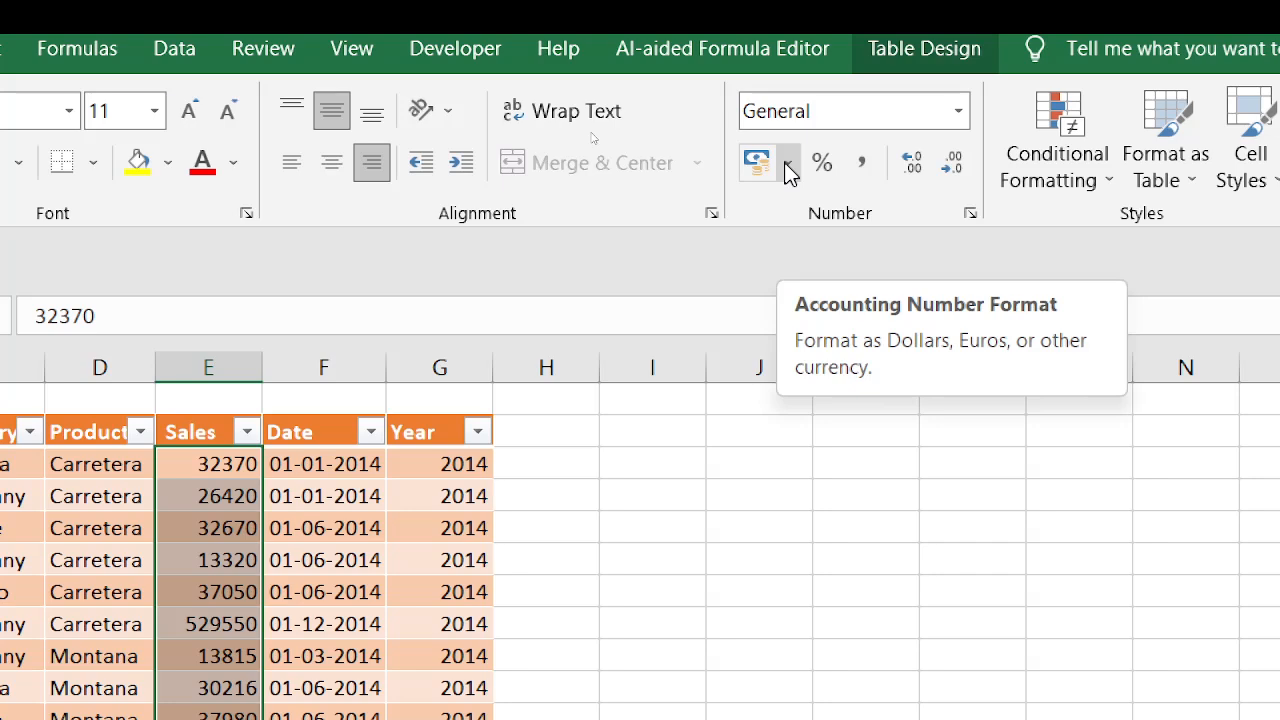
click(788, 168)
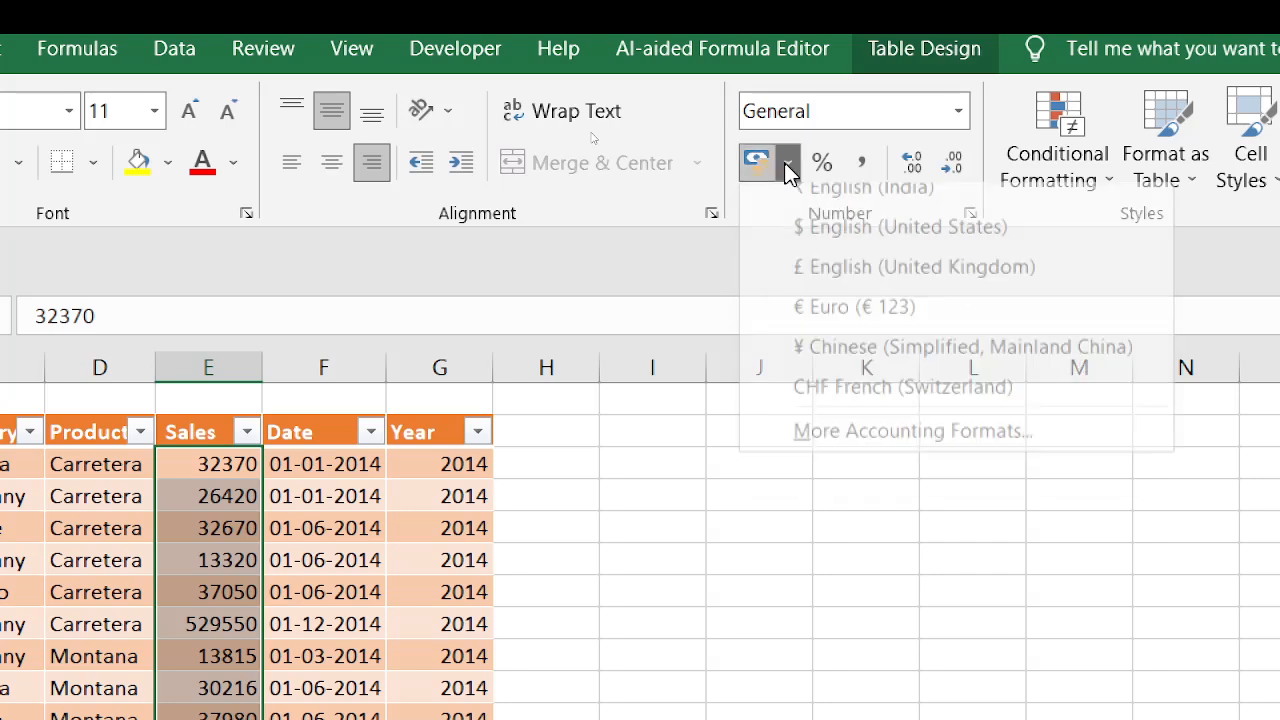
click(827, 246)
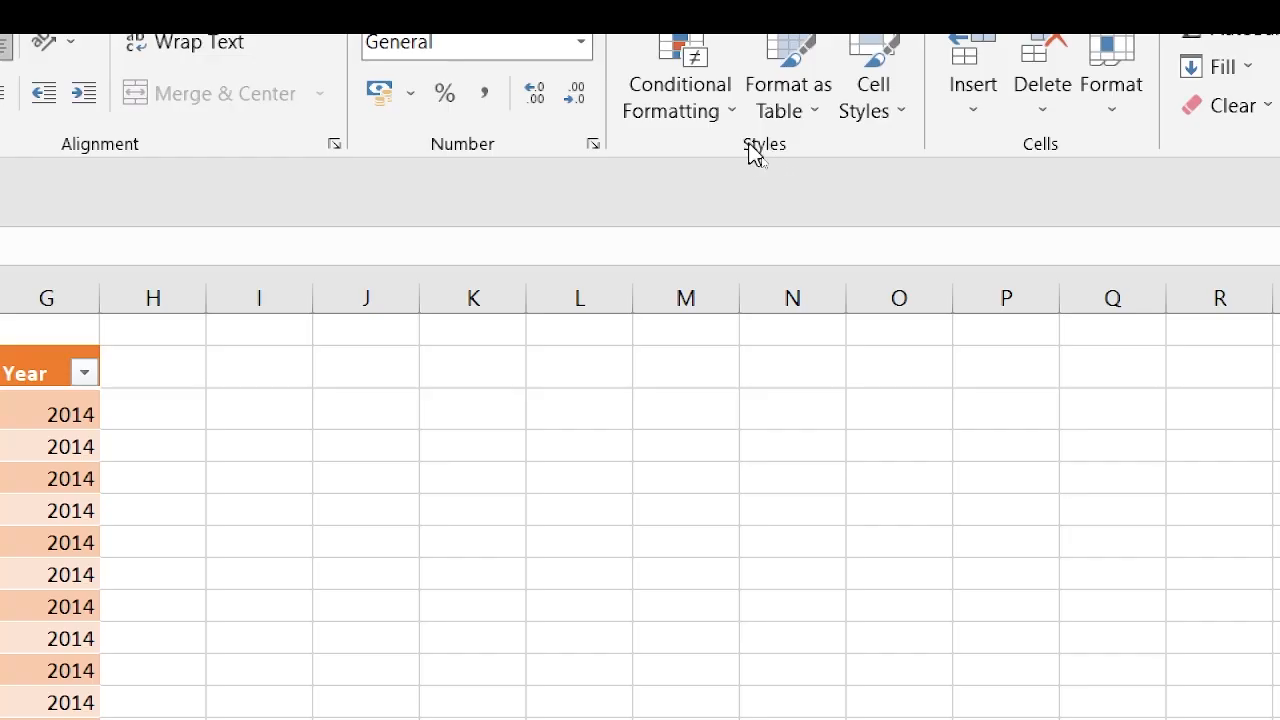
Step: Start a new custom table style and name it Style1
click(815, 111)
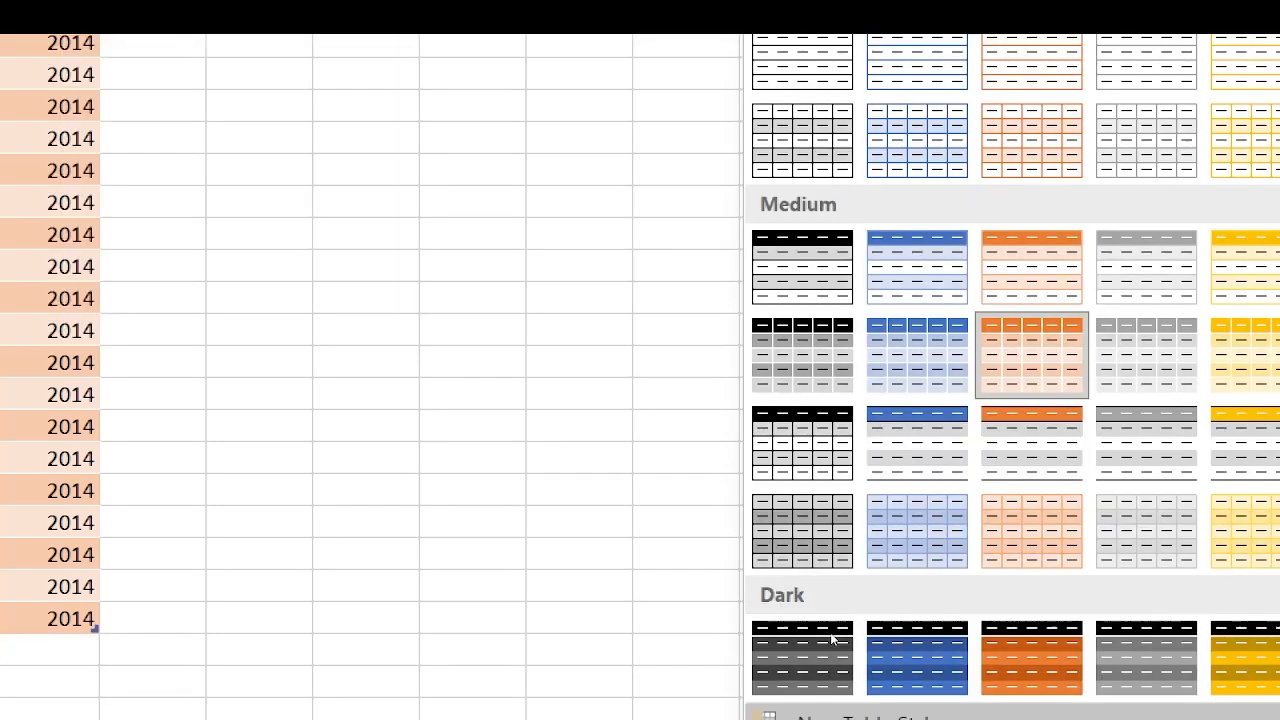
click(838, 716)
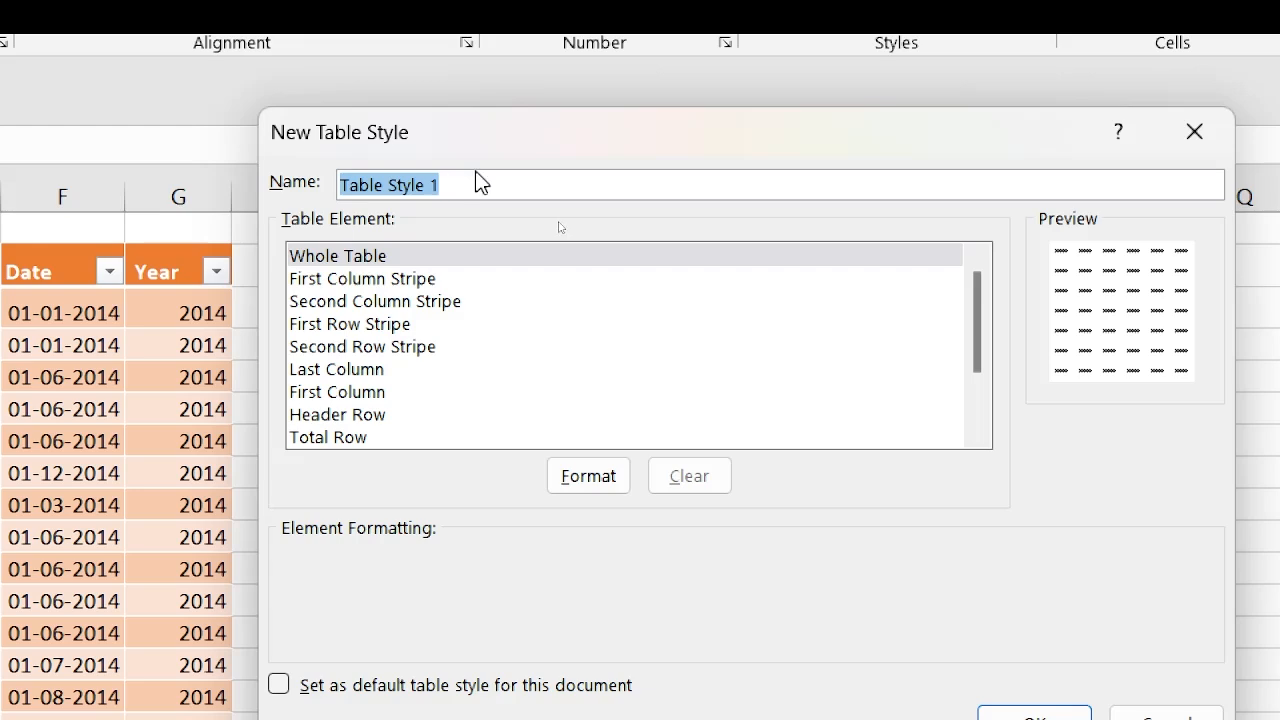
click(464, 185)
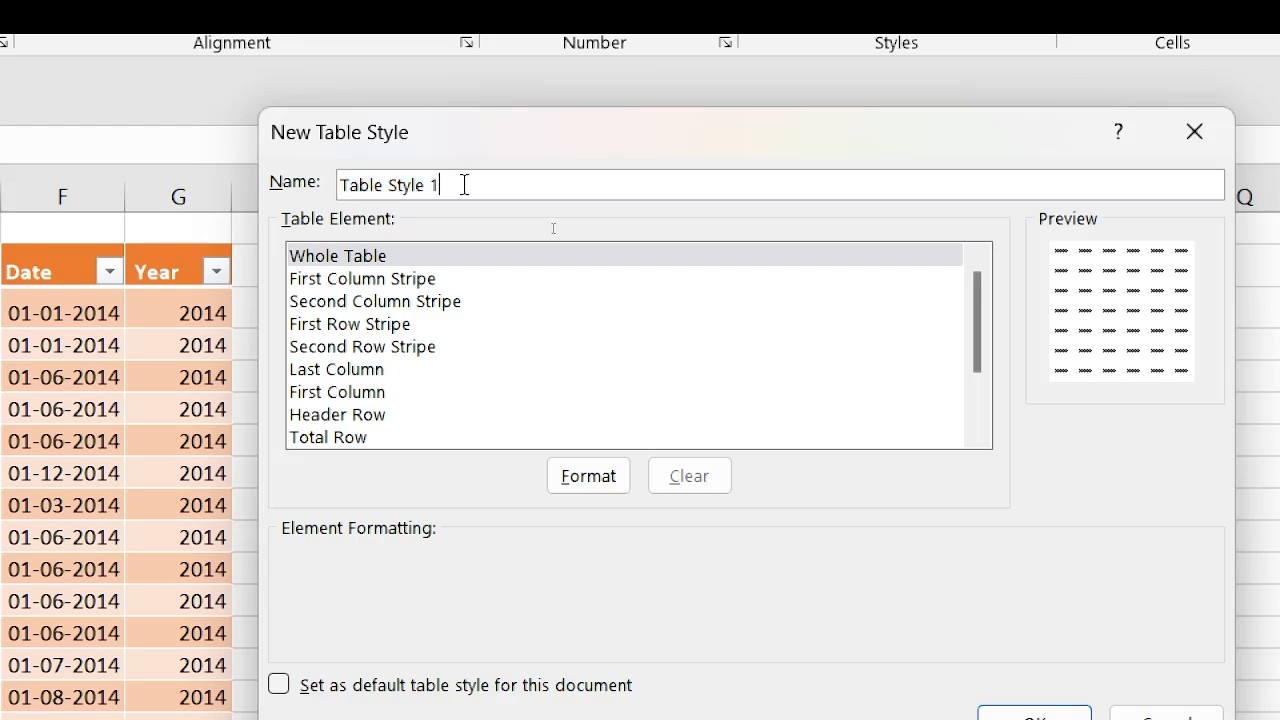
key(BackSpace)
key(BackSpace)
key(BackSpace)
key(BackSpace)
key(BackSpace)
key(BackSpace)
key(BackSpace)
key(BackSpace)
key(BackSpace)
key(BackSpace)
key(BackSpace)
key(BackSpace)
key(BackSpace)
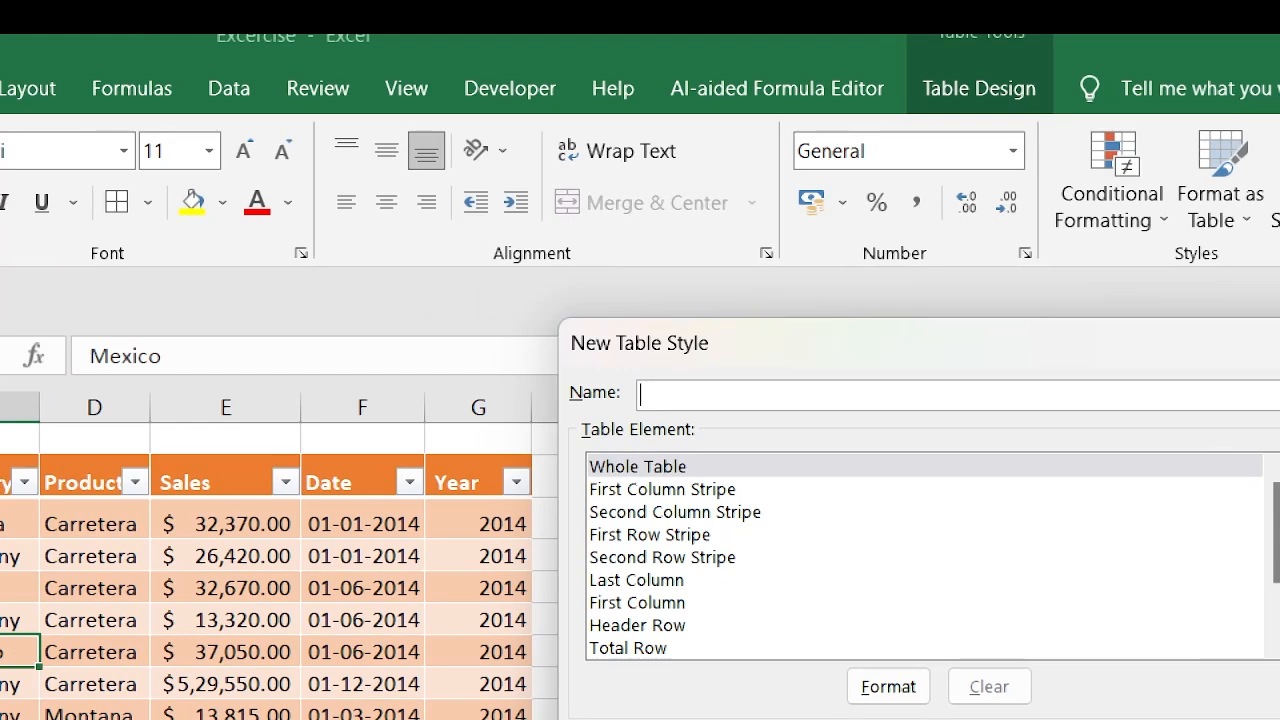
text(Style)
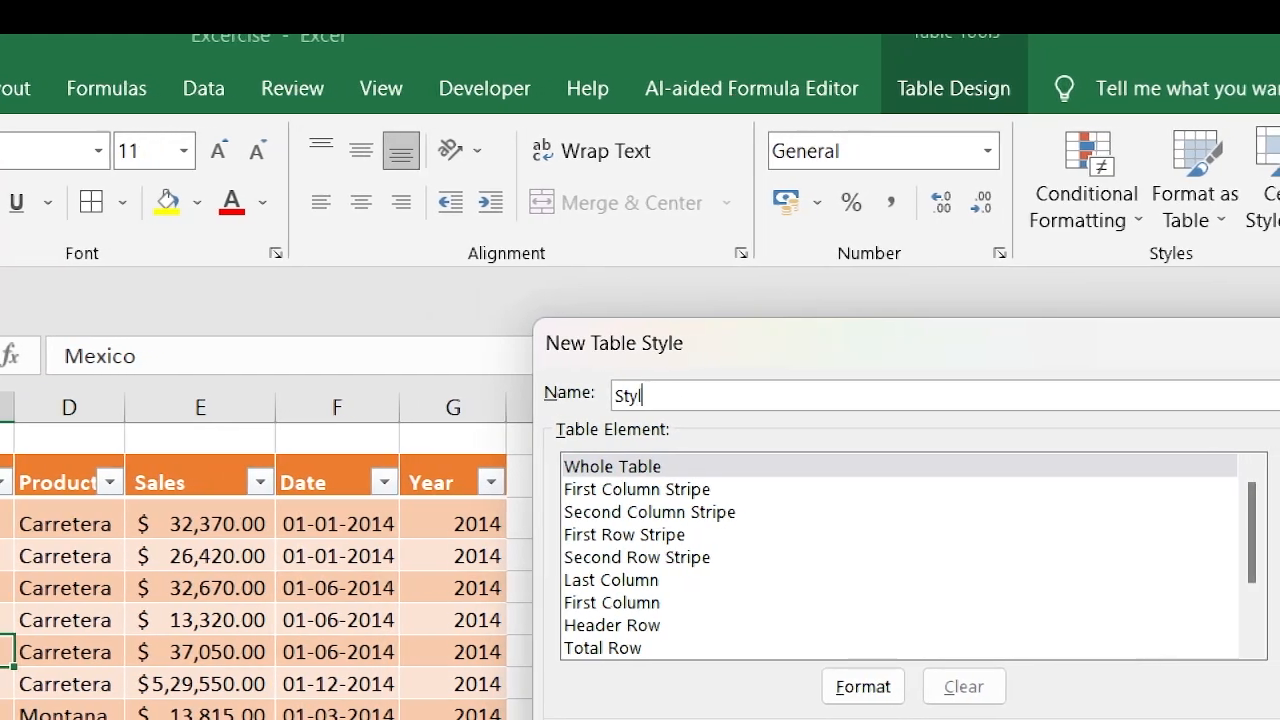
text(1)
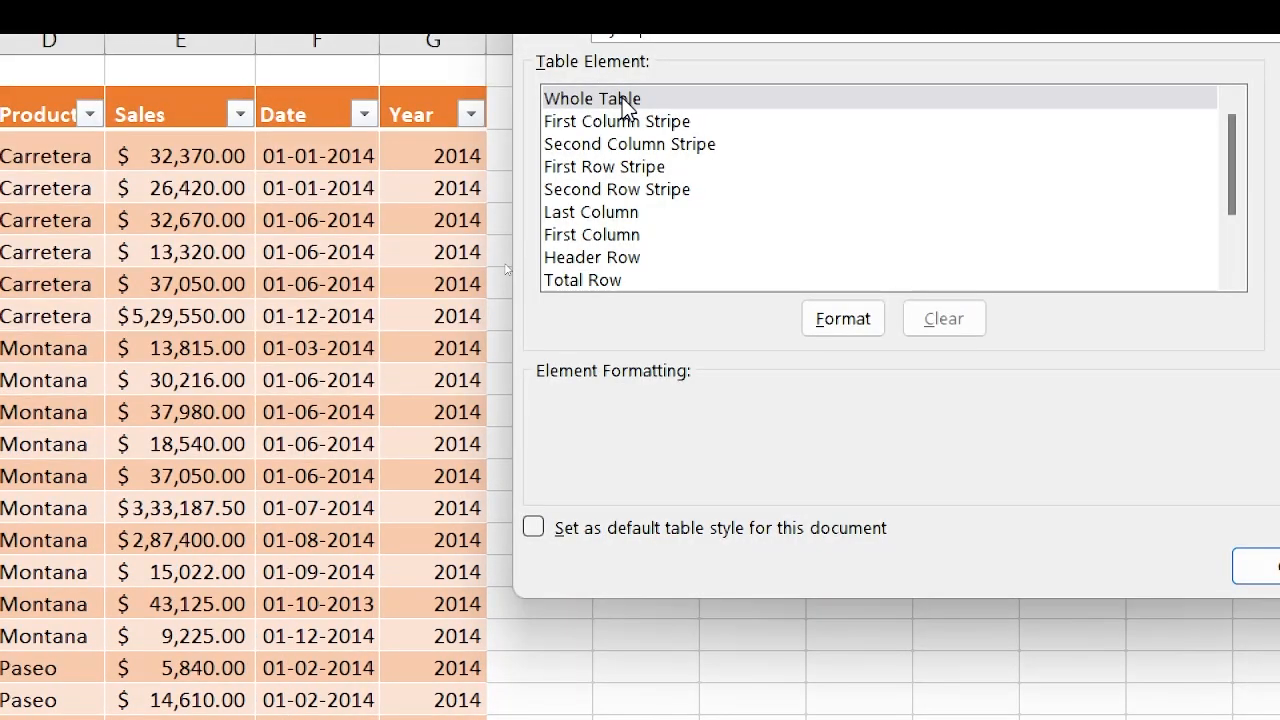
Step: Format the Whole Table element of the new style with an outline border and the Regular font style
click(627, 470)
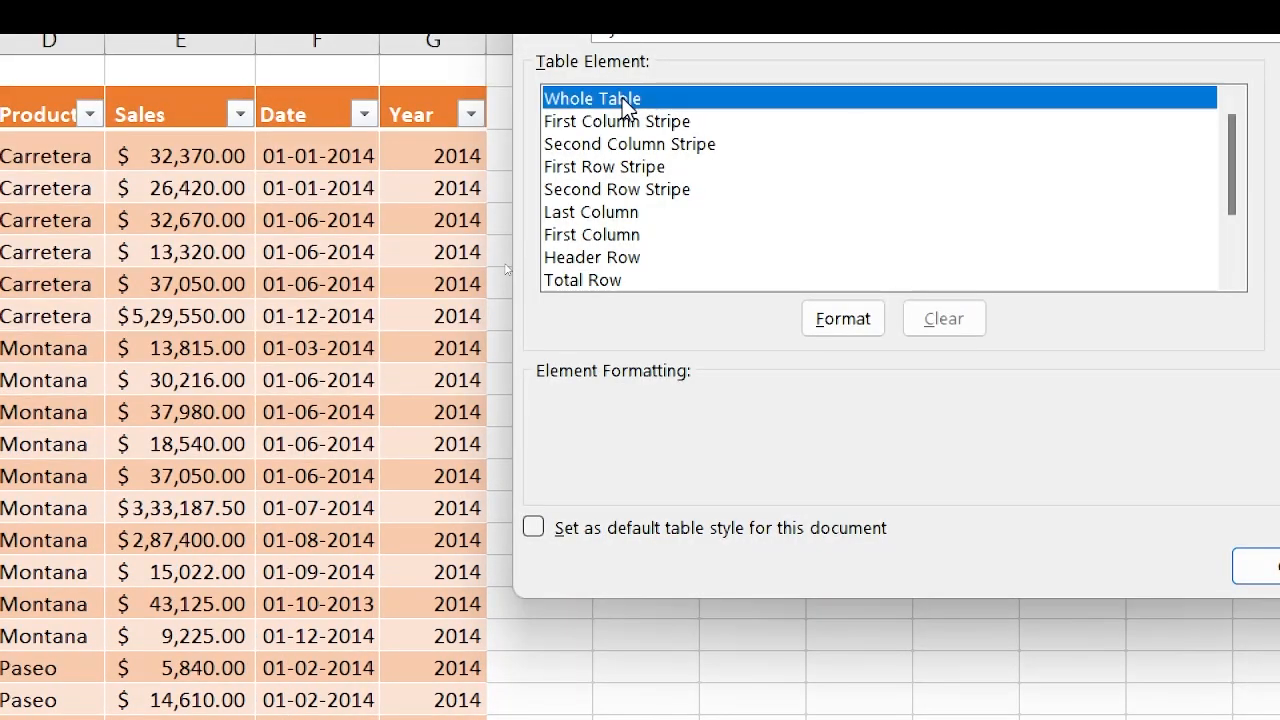
click(843, 325)
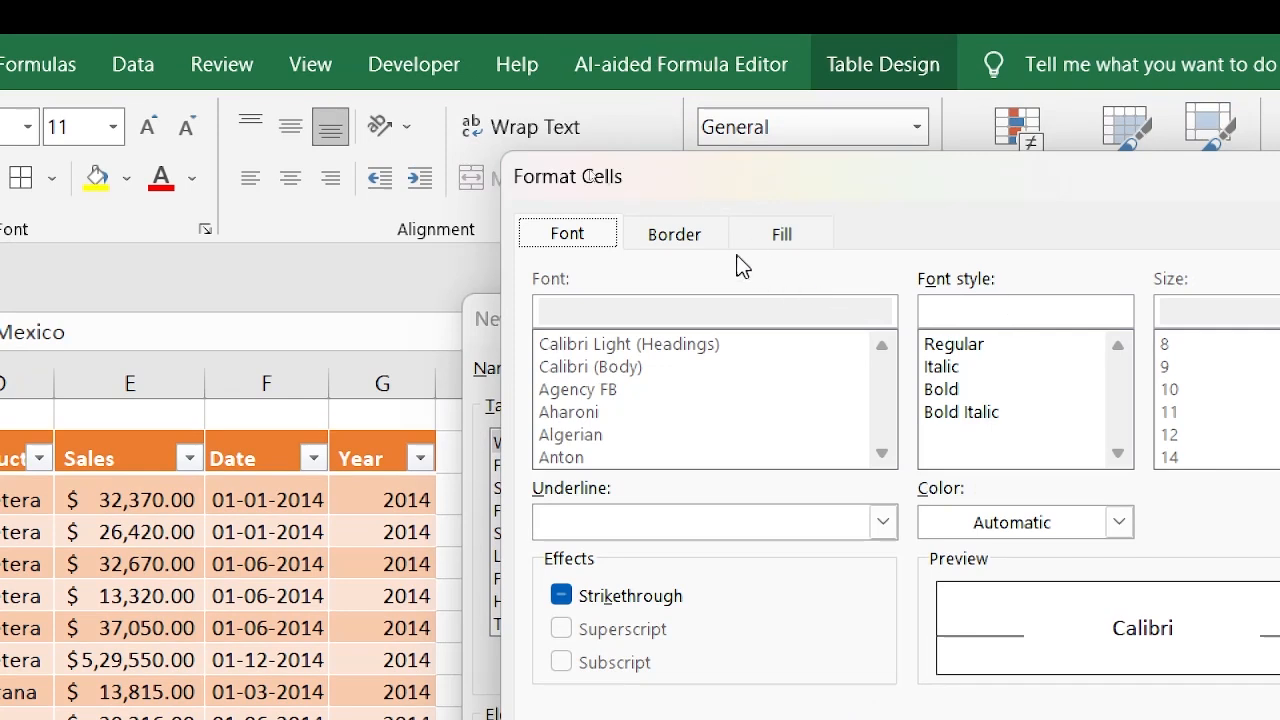
click(666, 240)
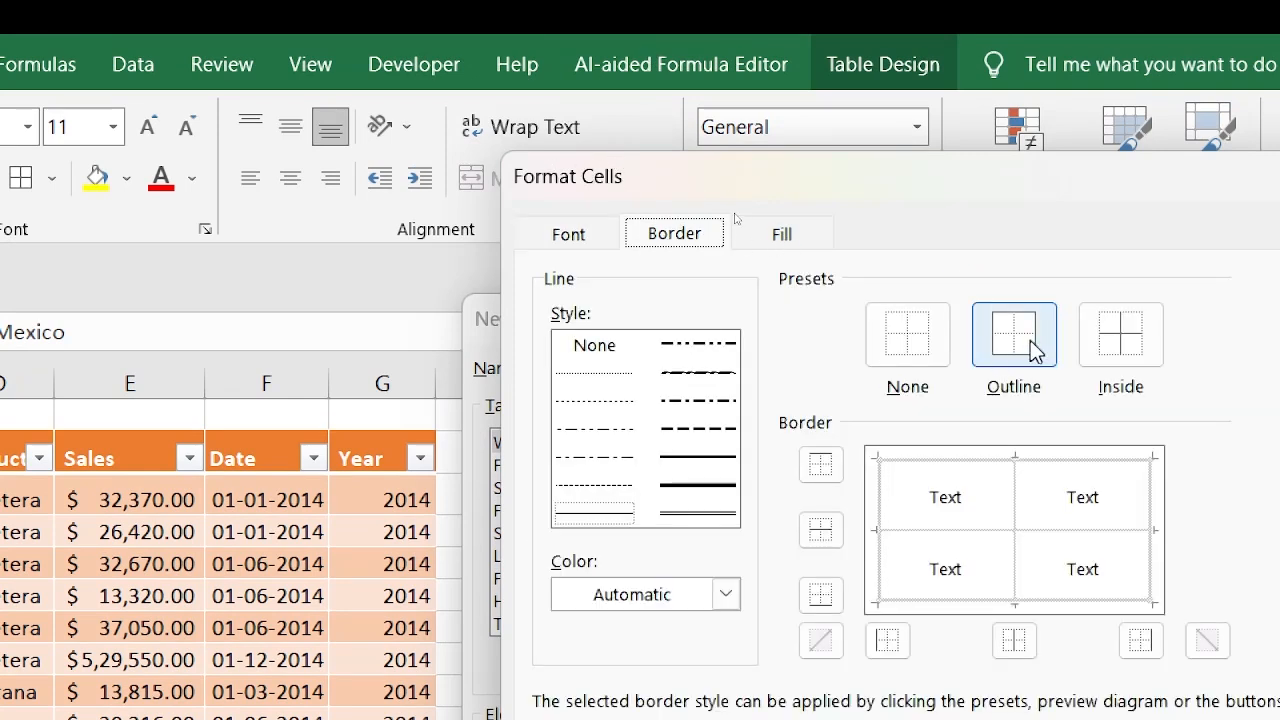
click(568, 236)
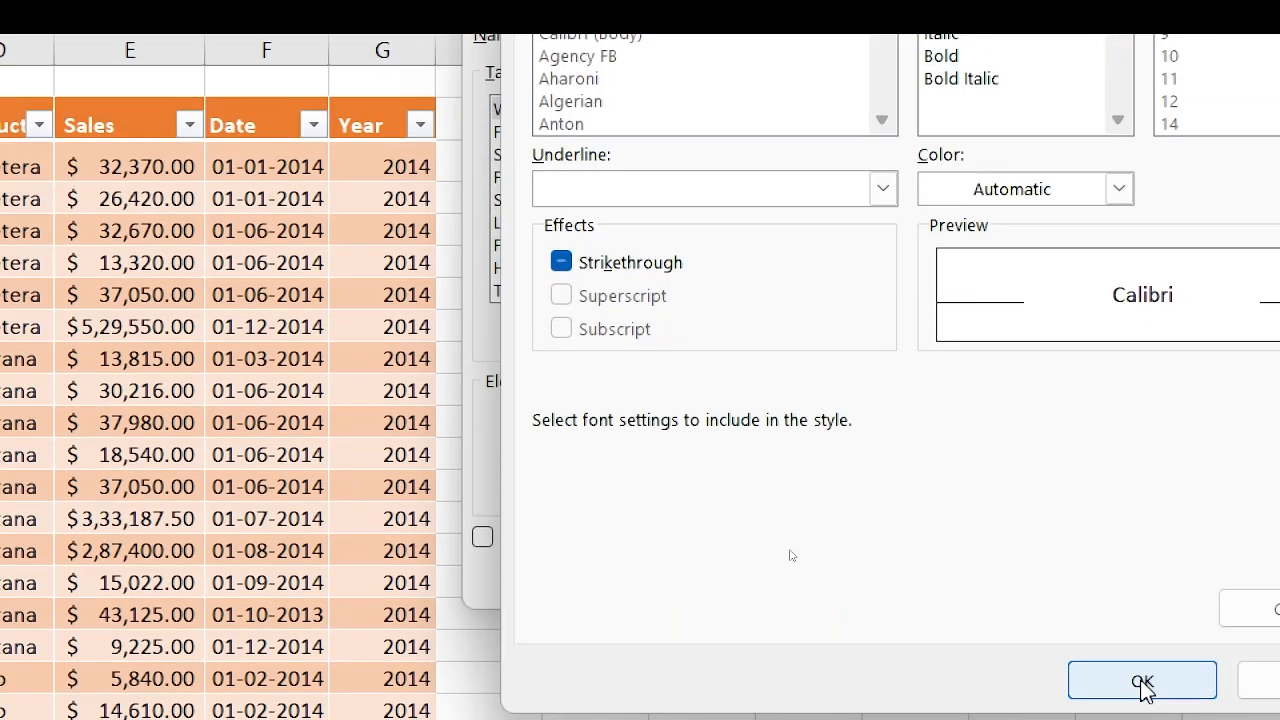
click(1143, 681)
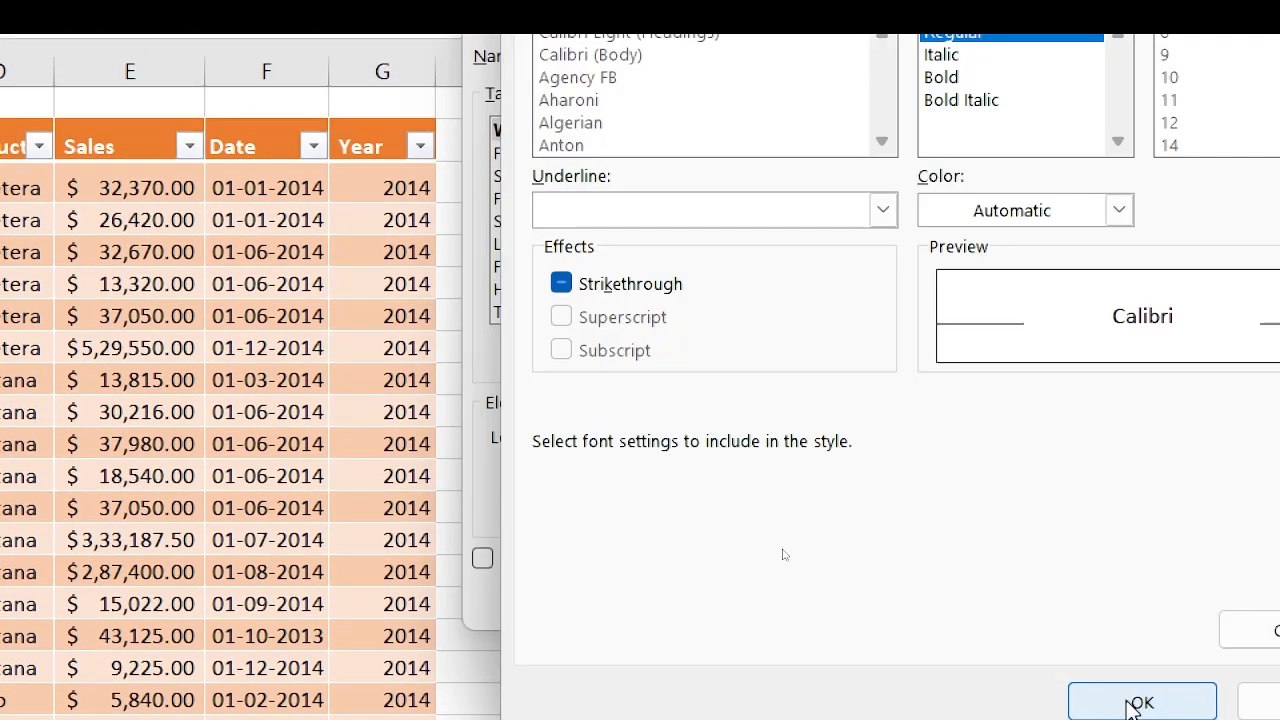
click(1130, 703)
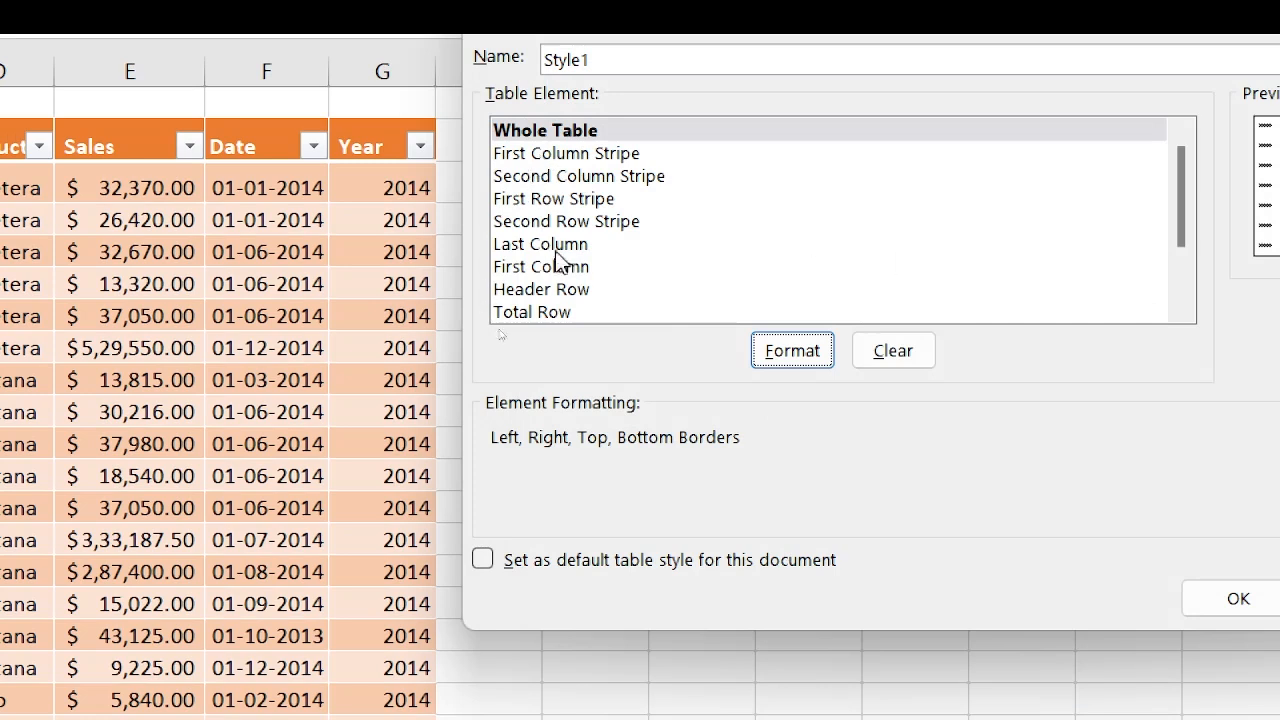
Step: Format the Header Row element of the style with the Bold Italic font style and a dark blue font colour
click(568, 292)
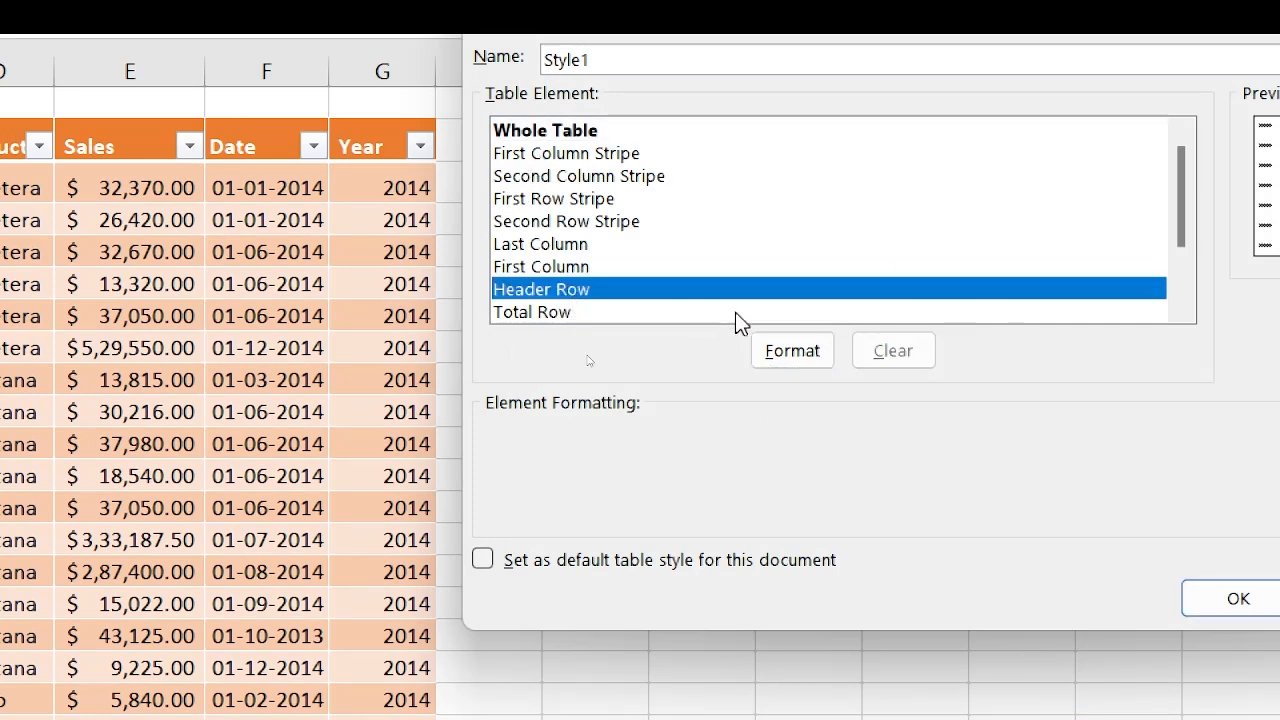
click(795, 355)
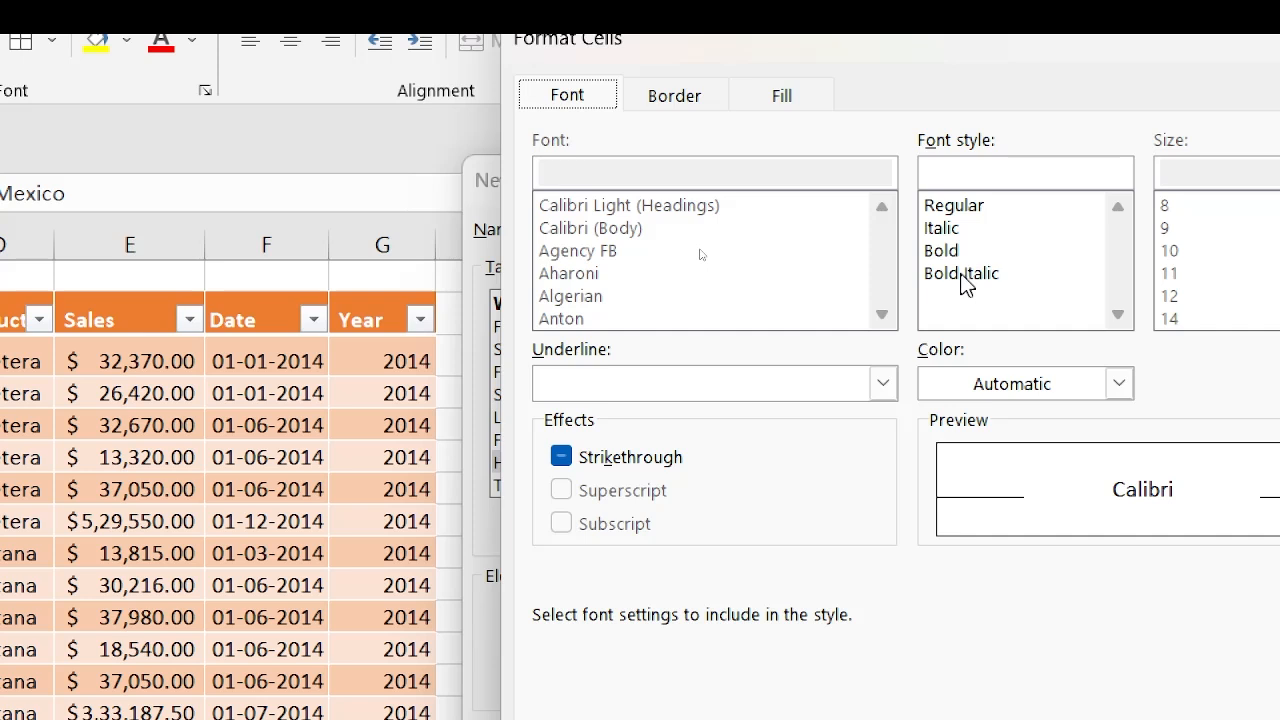
click(961, 276)
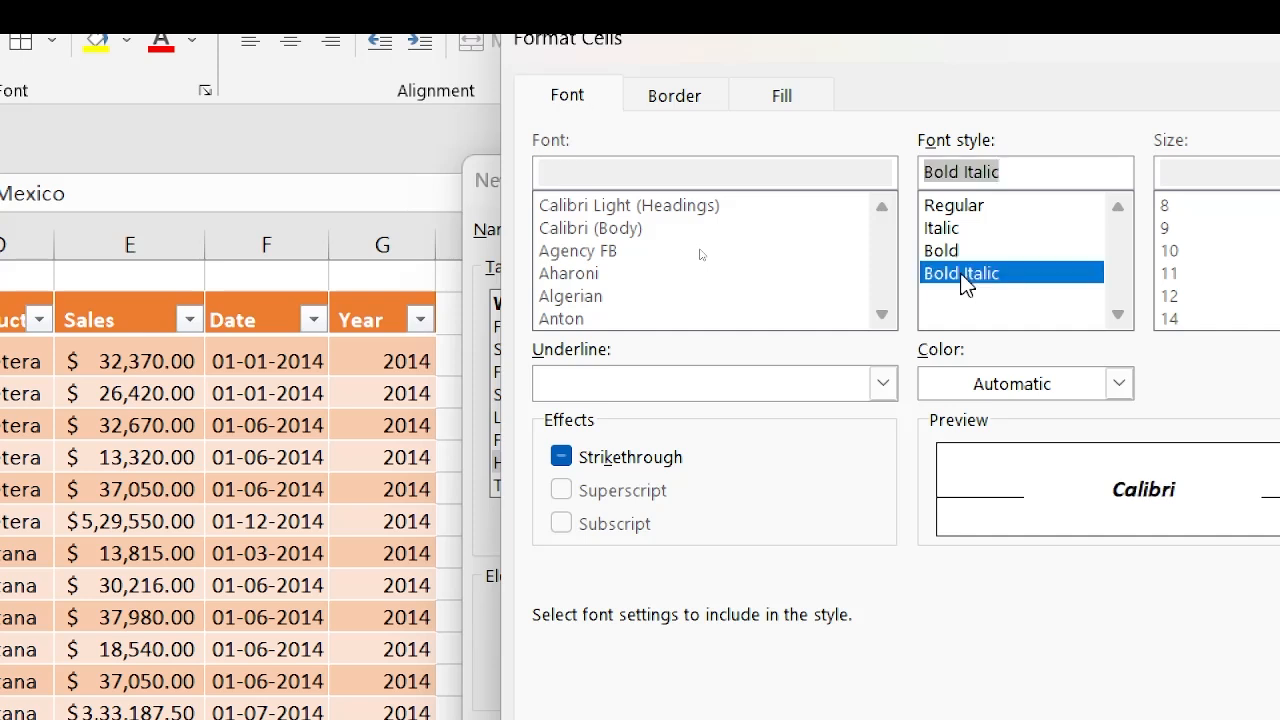
click(1119, 384)
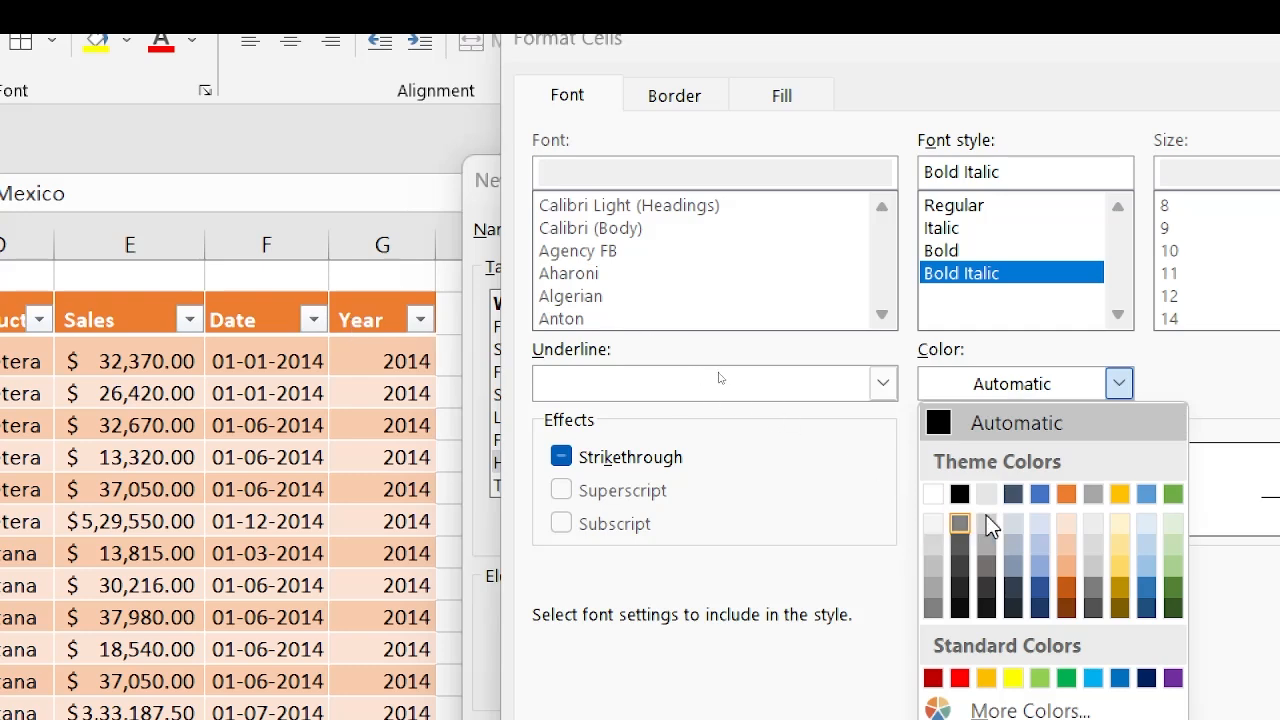
click(1042, 610)
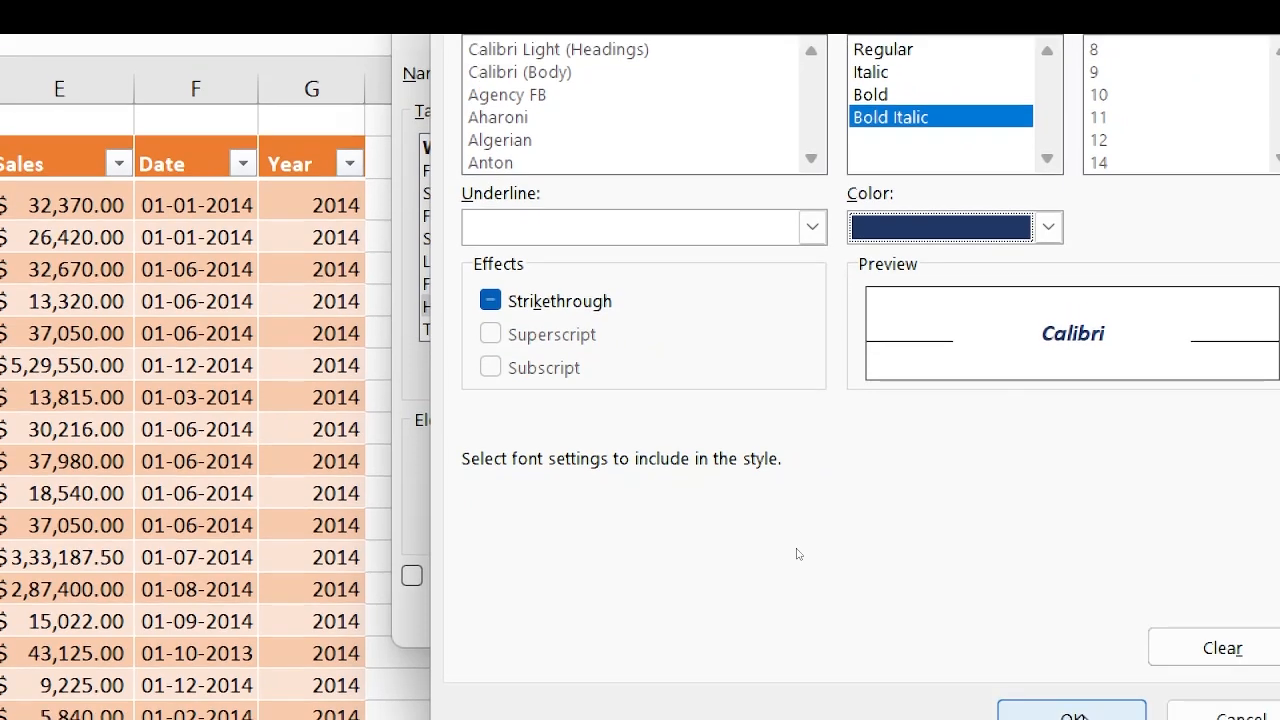
click(1084, 716)
Step: Format the First Column Stripe element with the Italic font style and a light gold fill, using a stripe size of 2
click(637, 173)
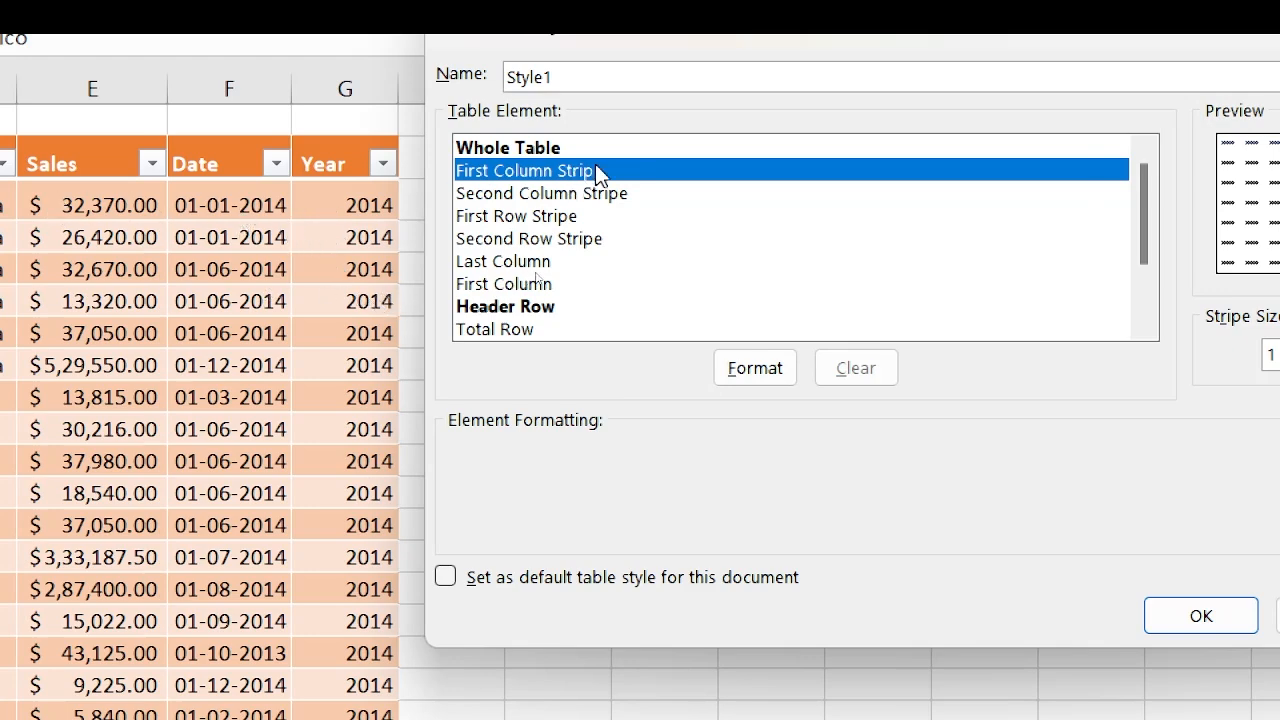
click(757, 372)
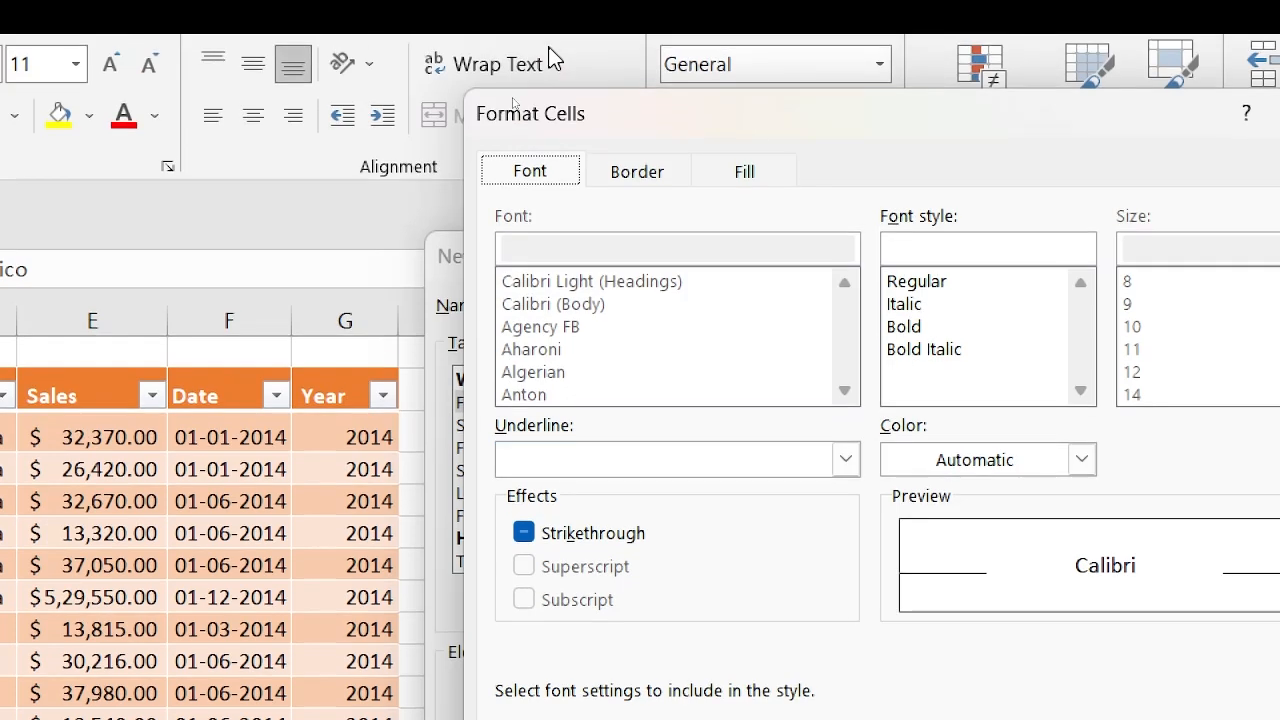
click(904, 304)
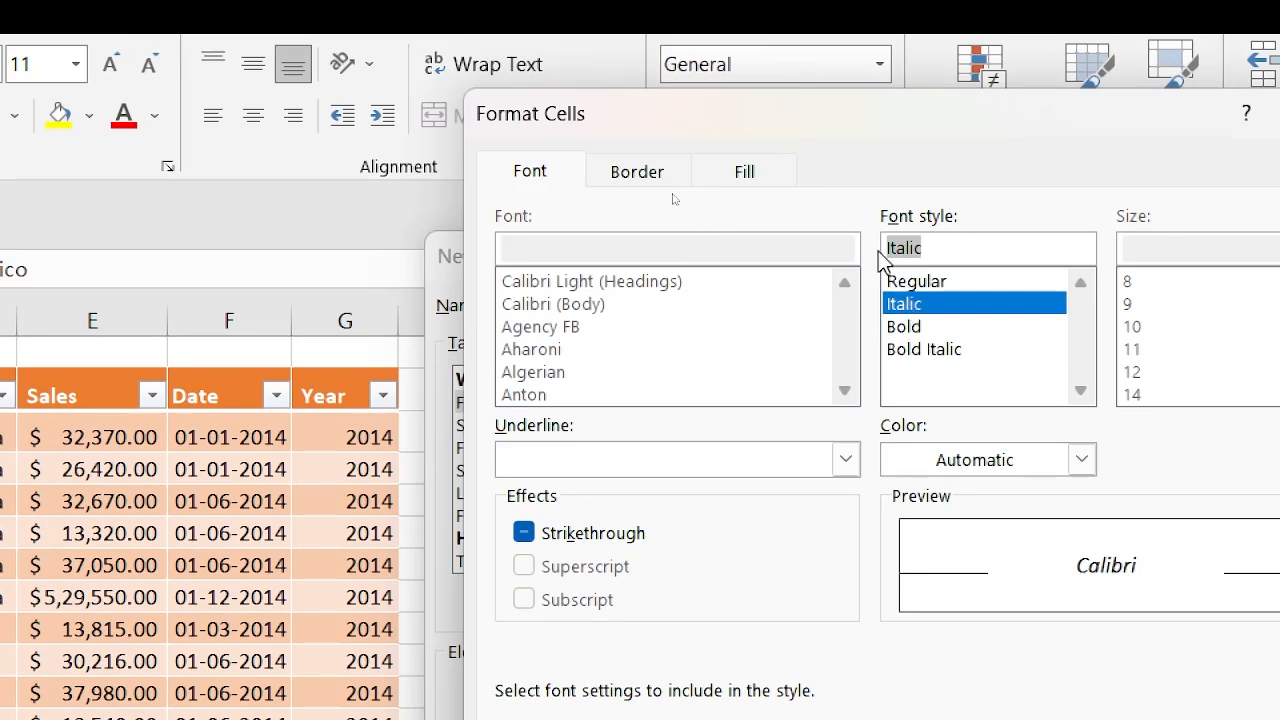
click(750, 180)
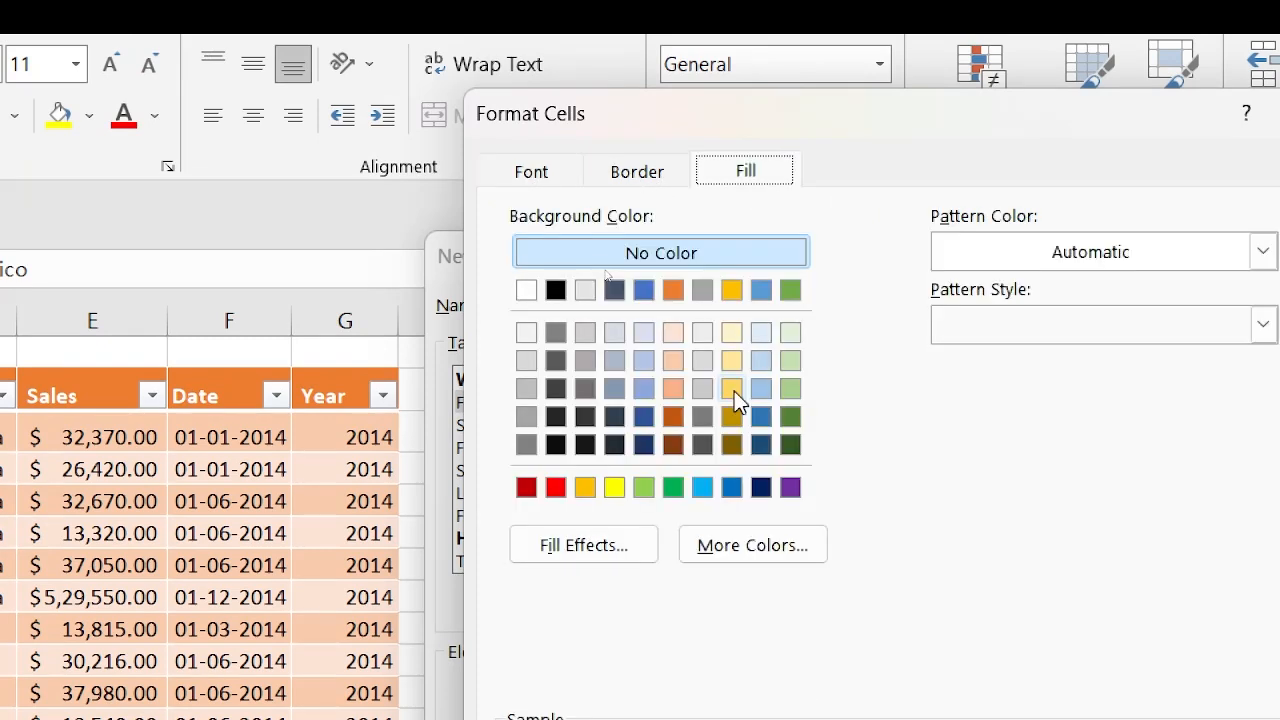
click(734, 391)
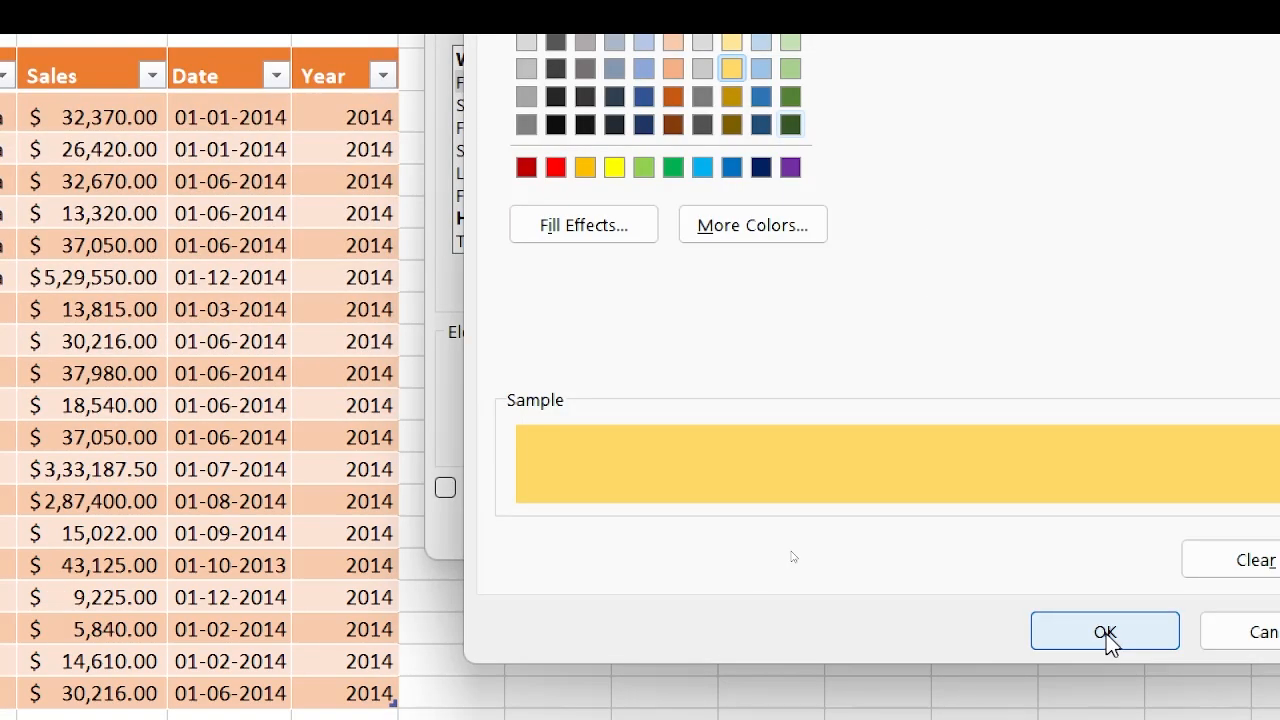
click(1106, 637)
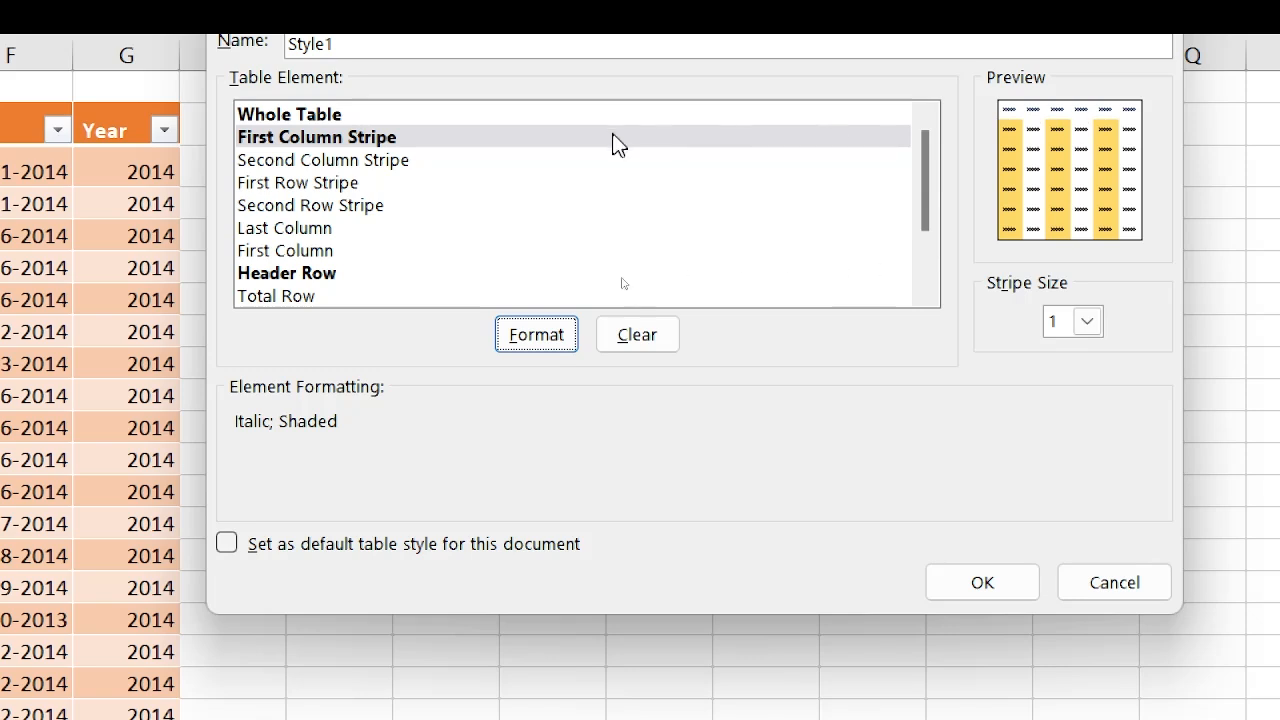
click(1087, 322)
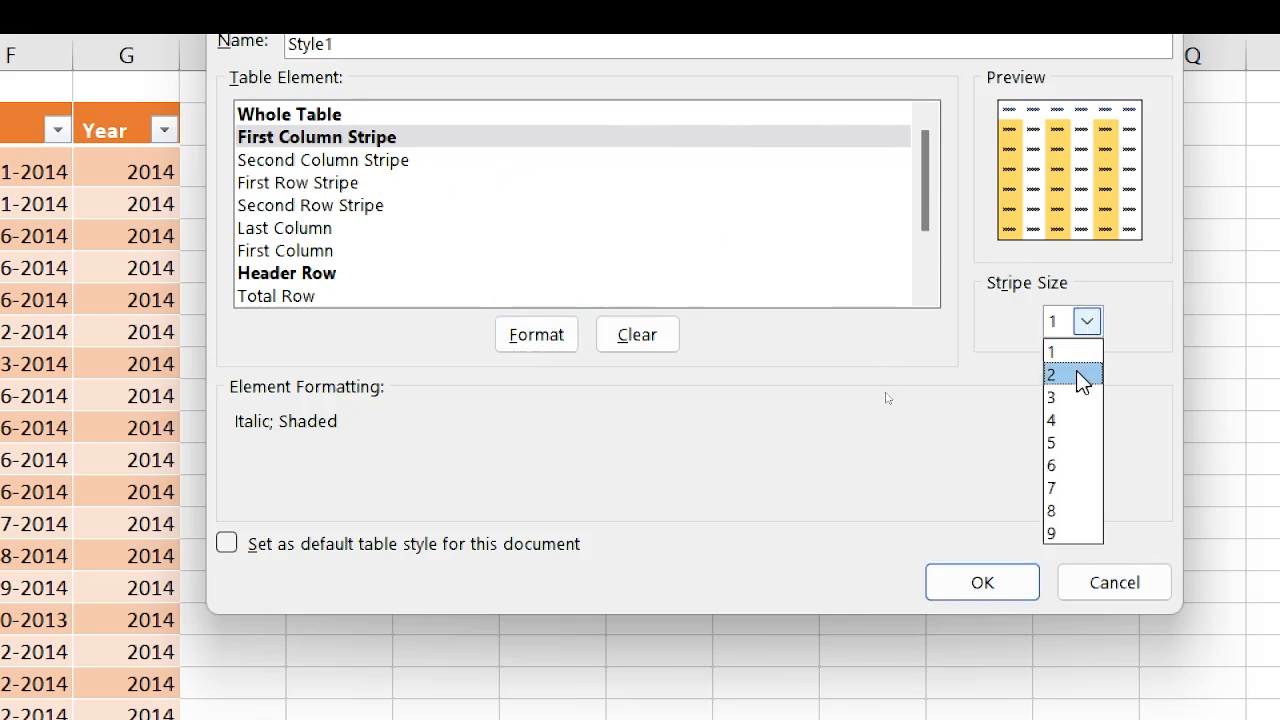
click(1078, 376)
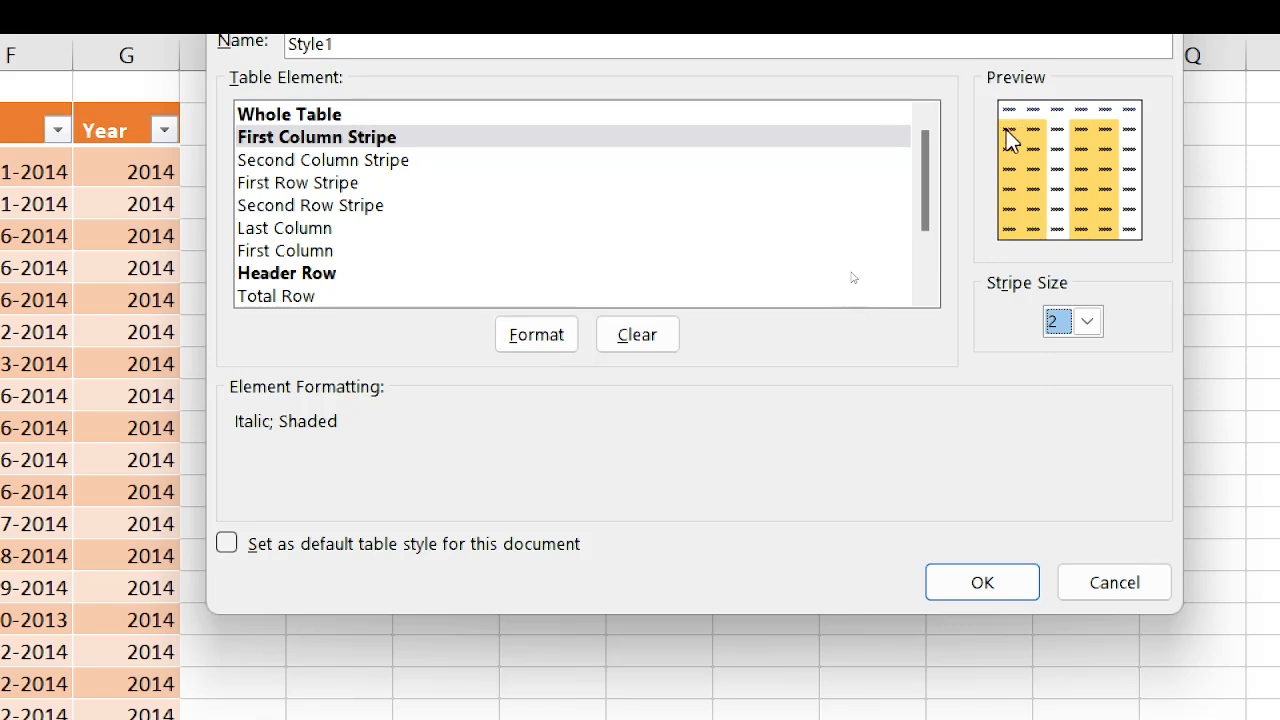
Step: Format the First Column element as Bold in Accent 2, Darker 50%, and save the custom table style as Style2
click(304, 252)
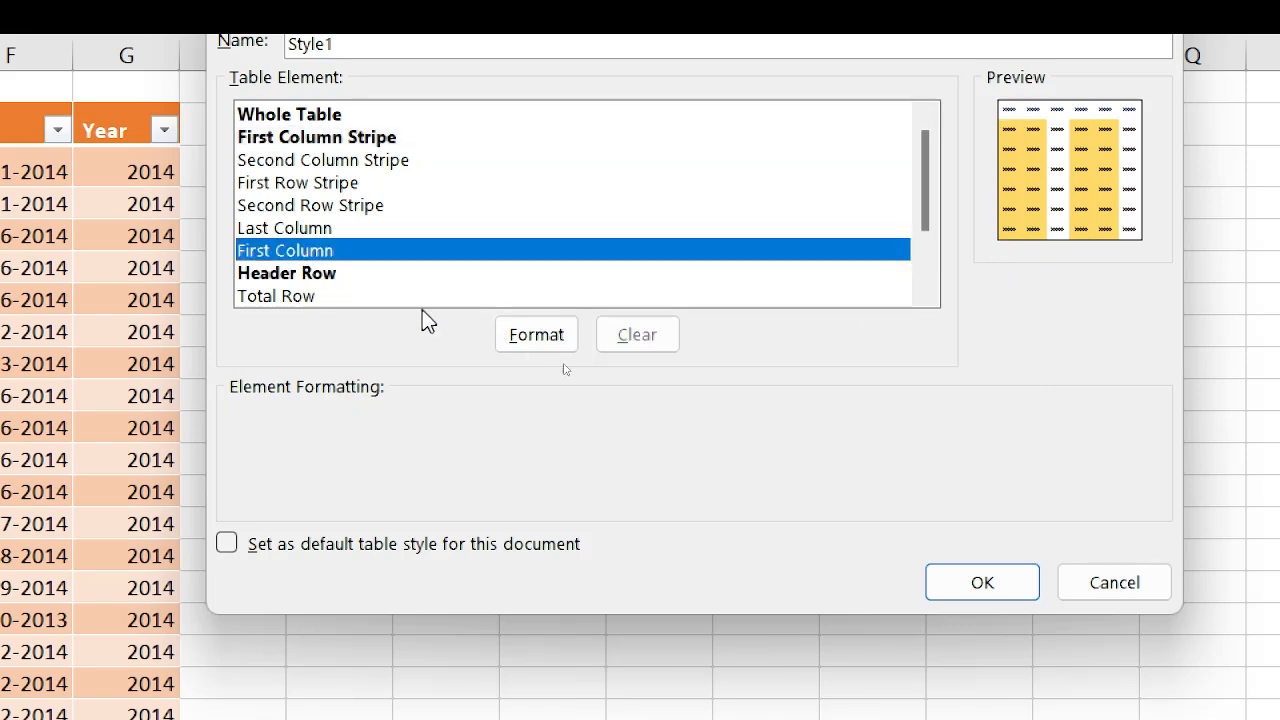
click(542, 335)
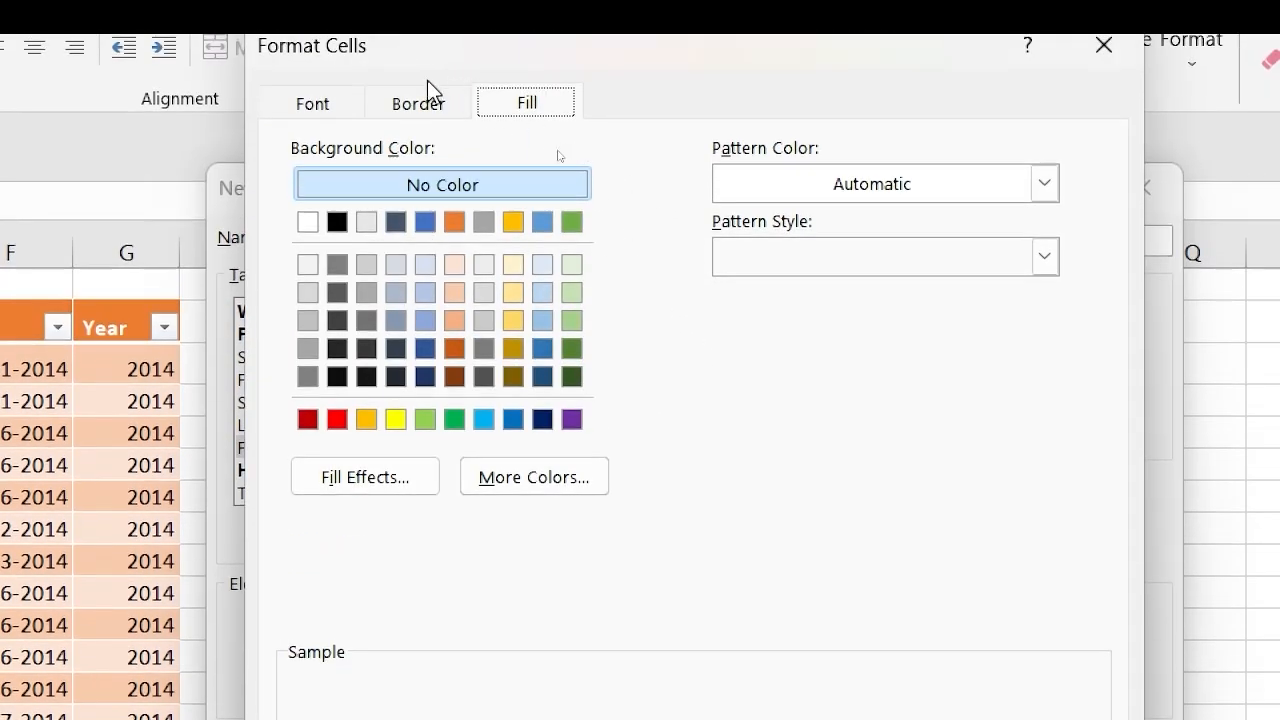
click(300, 106)
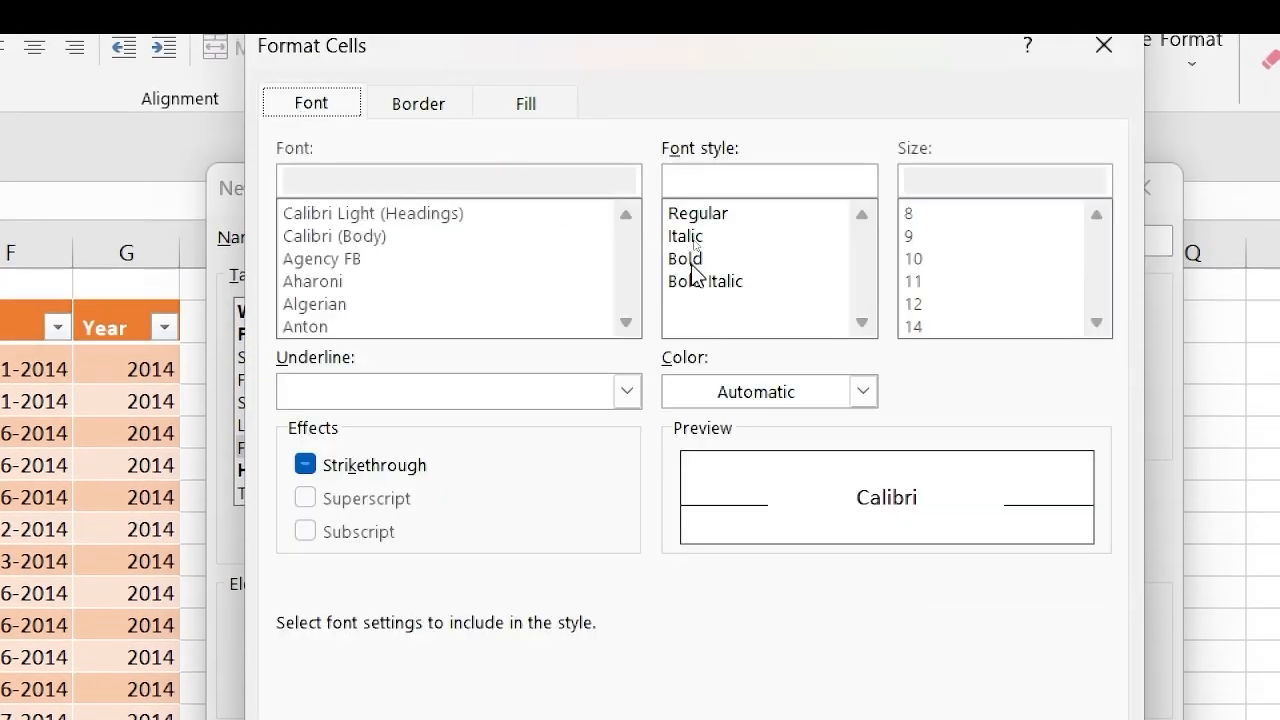
click(694, 259)
click(862, 391)
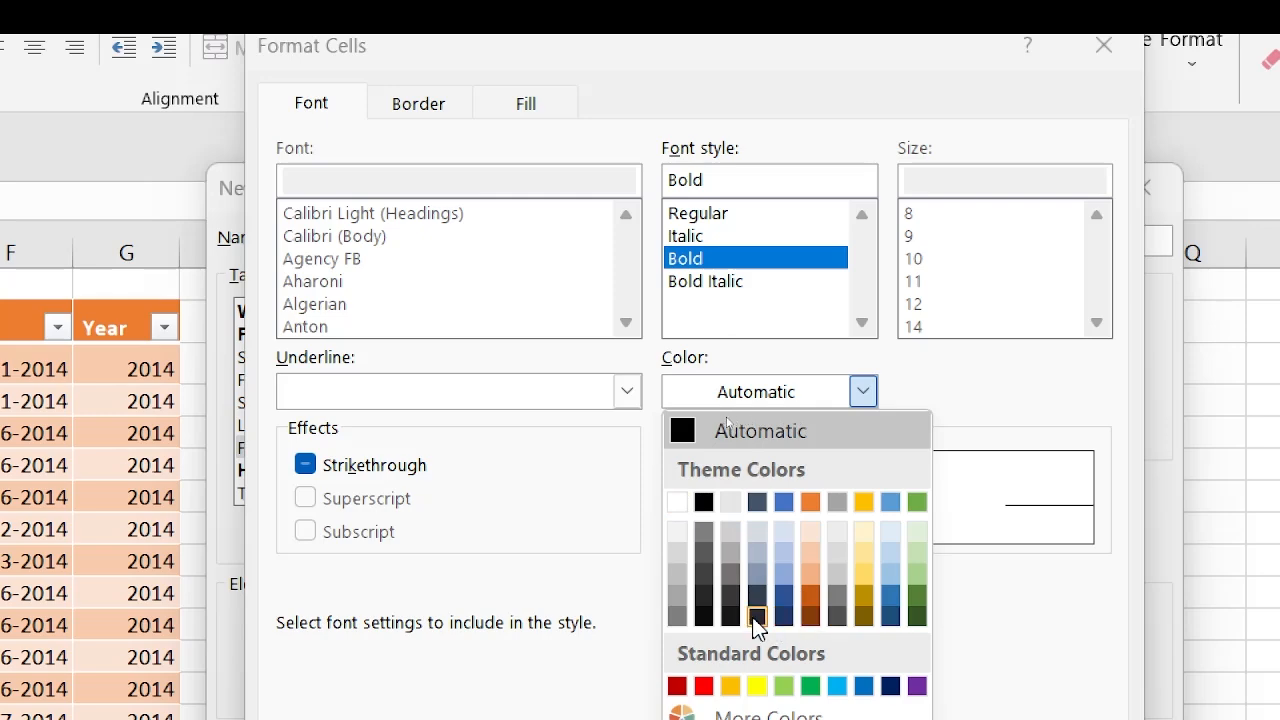
click(811, 617)
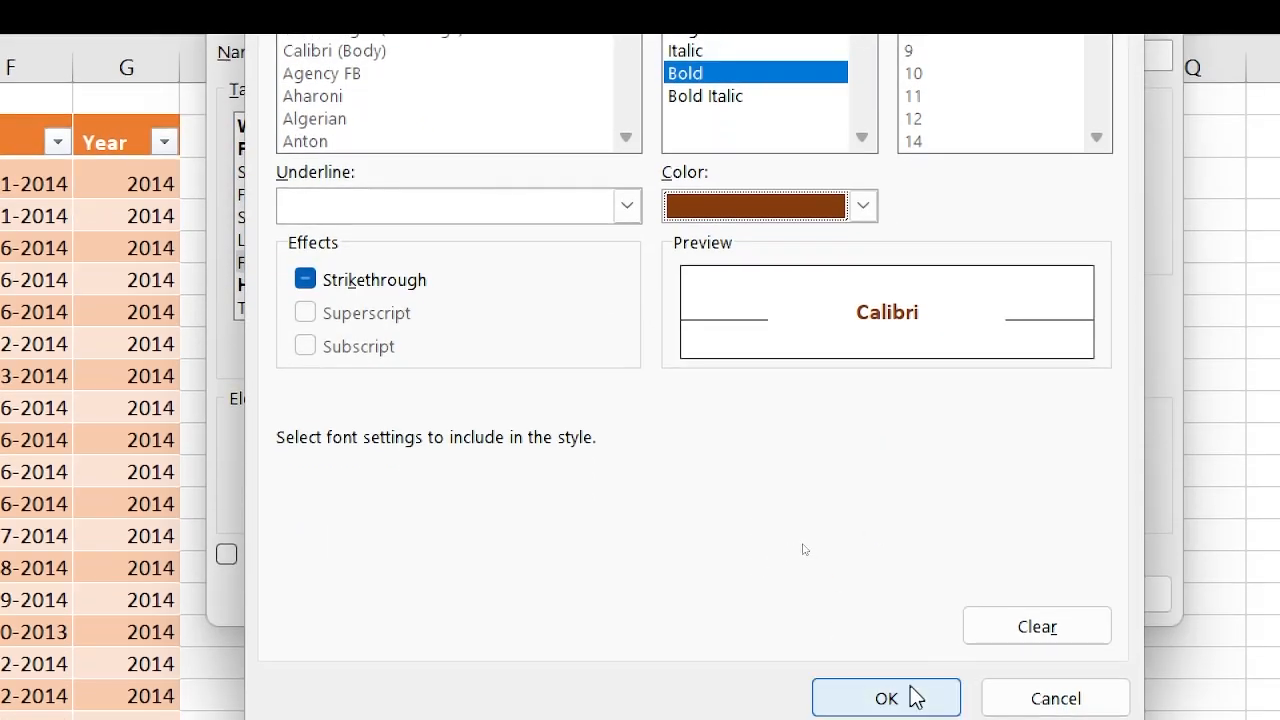
click(908, 700)
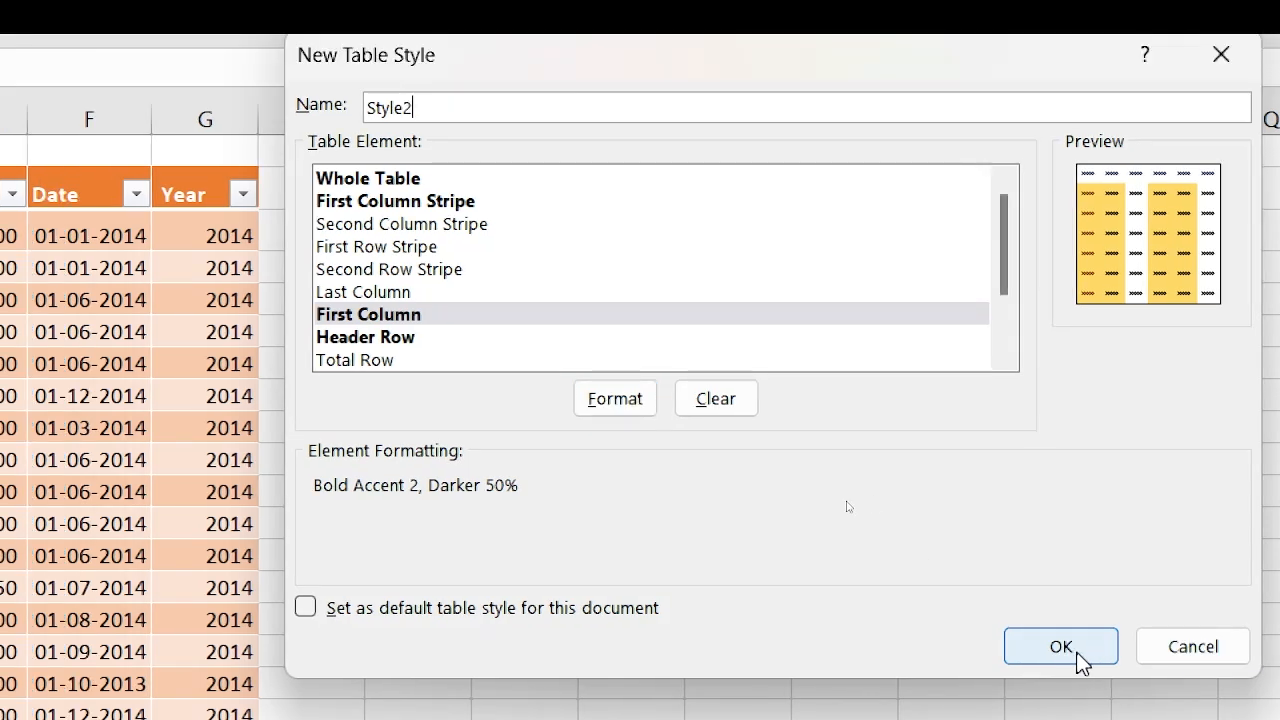
click(1062, 647)
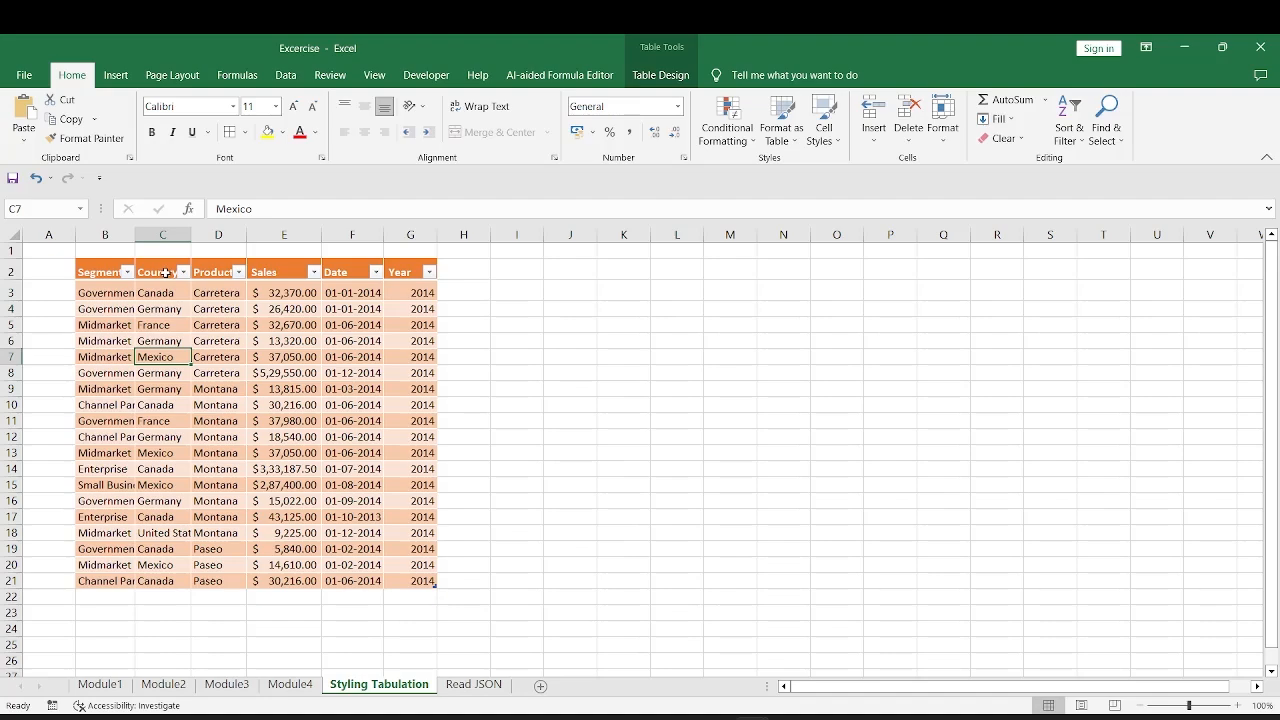
Step: Apply the custom table style to the sales table and select its full range B2:G22
click(798, 146)
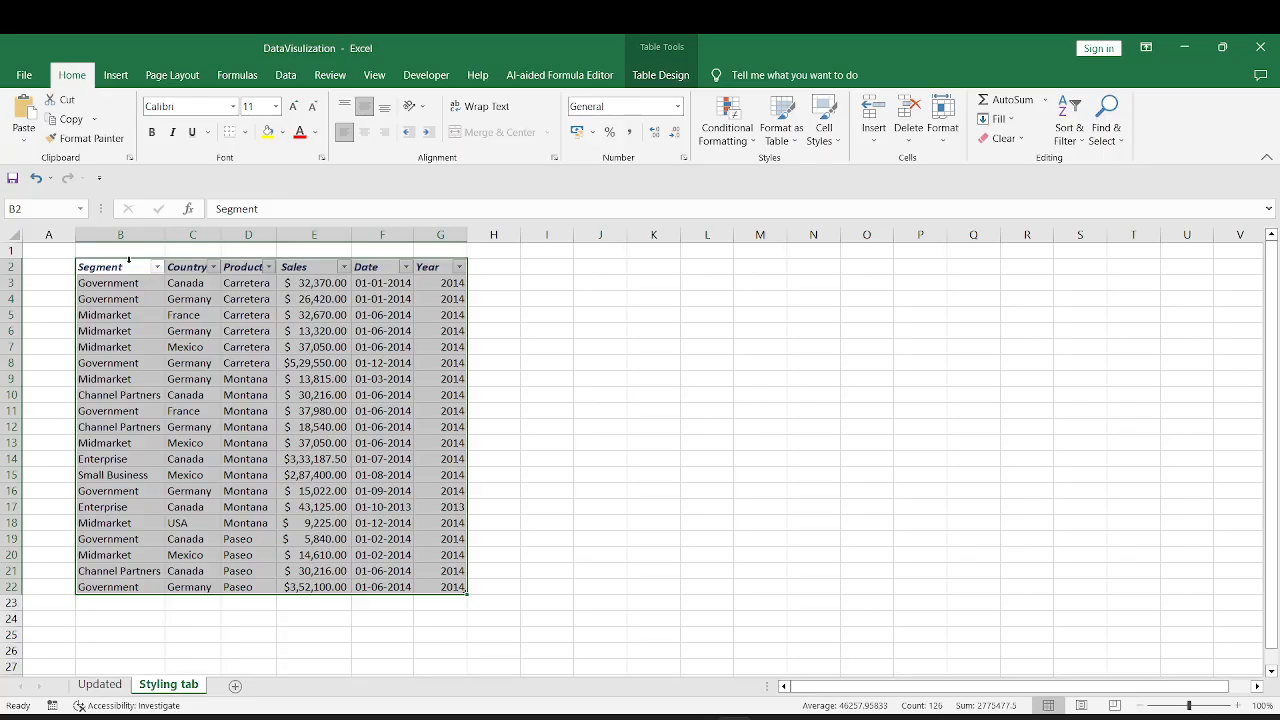
click(129, 267)
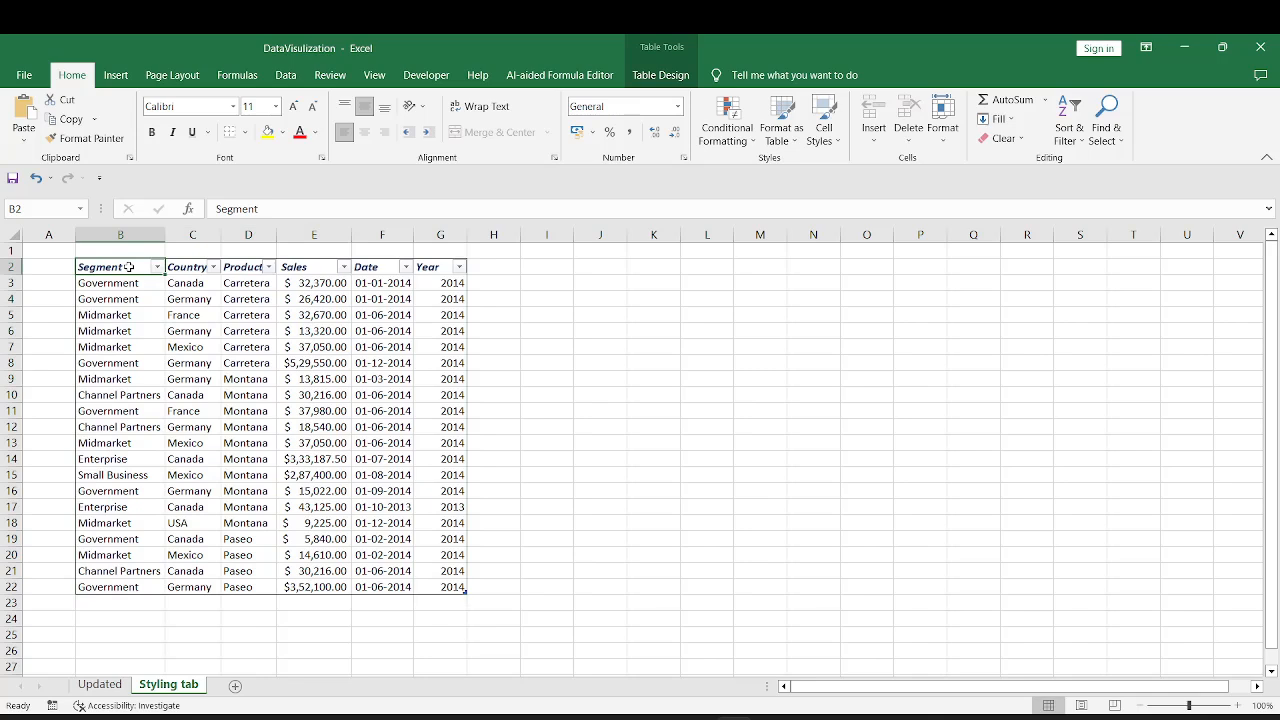
drag(125, 267, 441, 588)
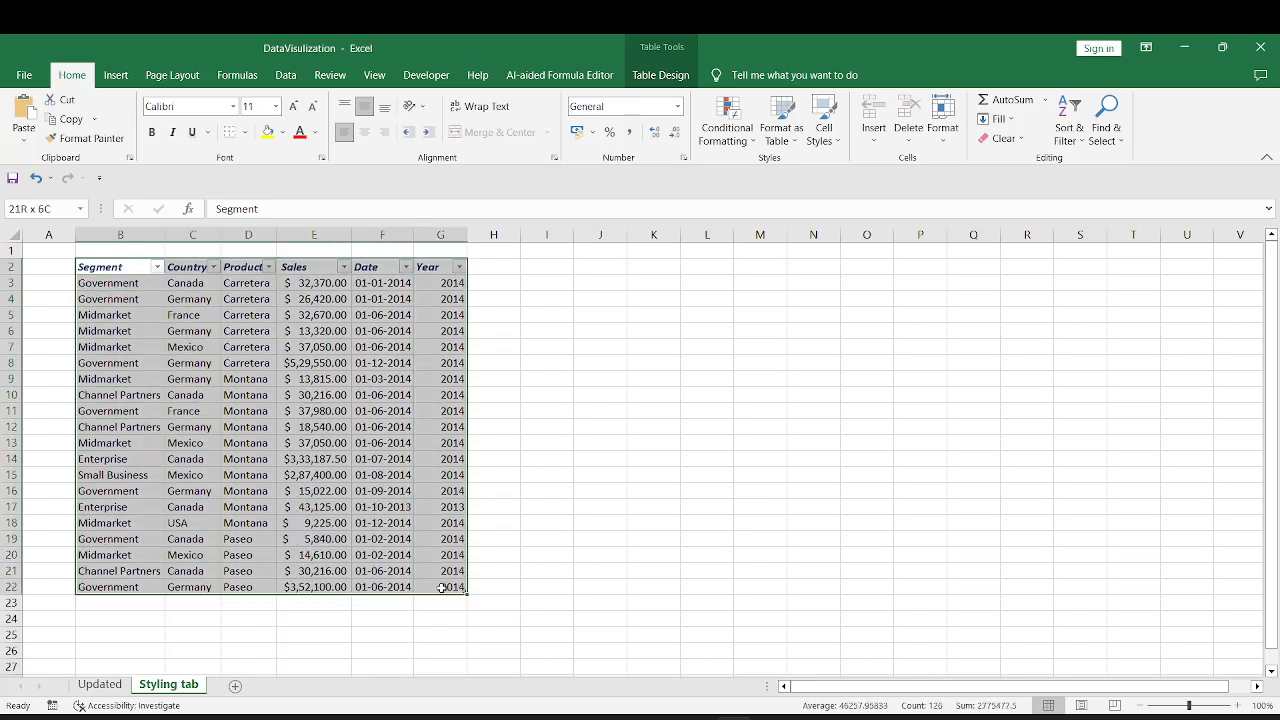
Step: Turn on the Banded Columns and First Column options for the sales table, and turn off its filter buttons
click(88, 267)
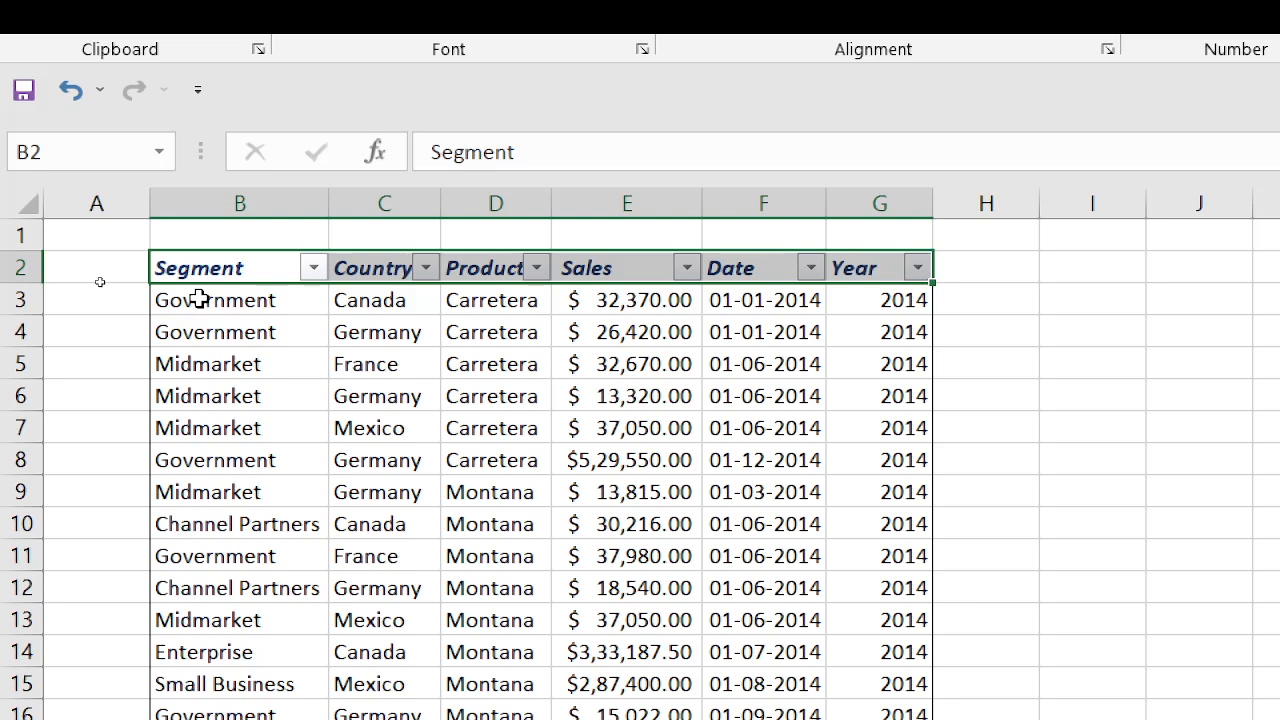
click(652, 88)
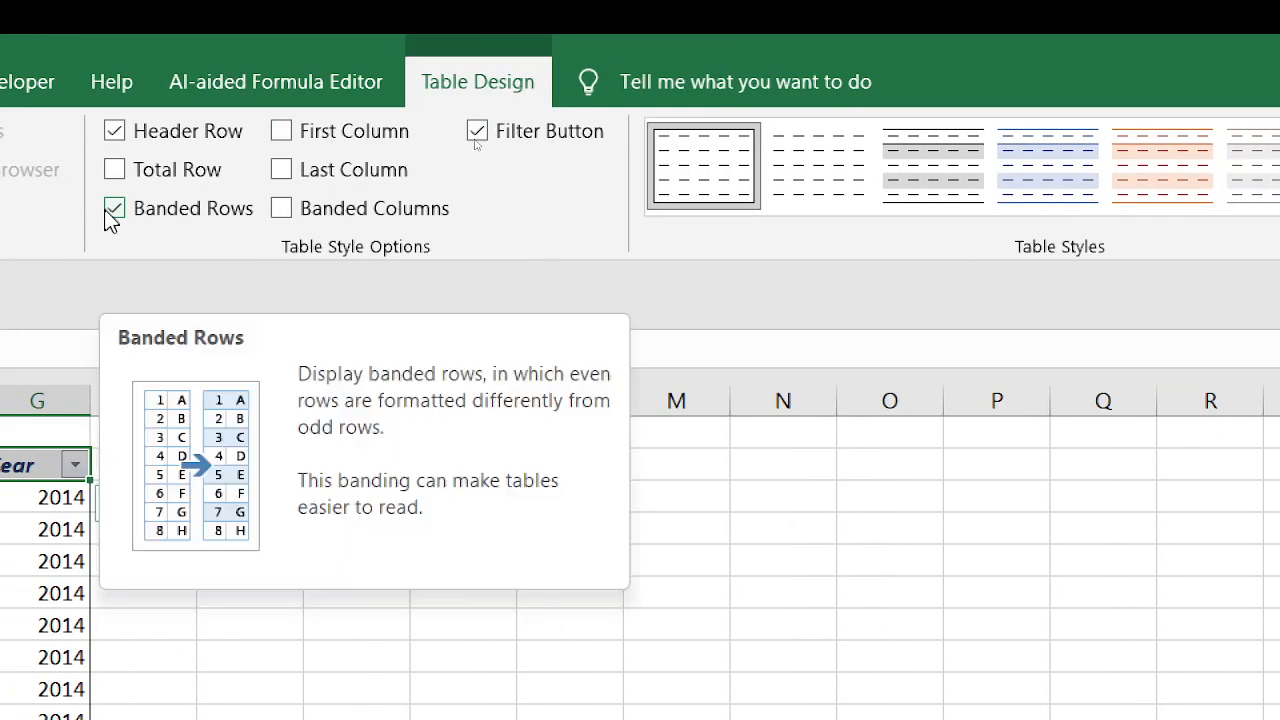
click(283, 210)
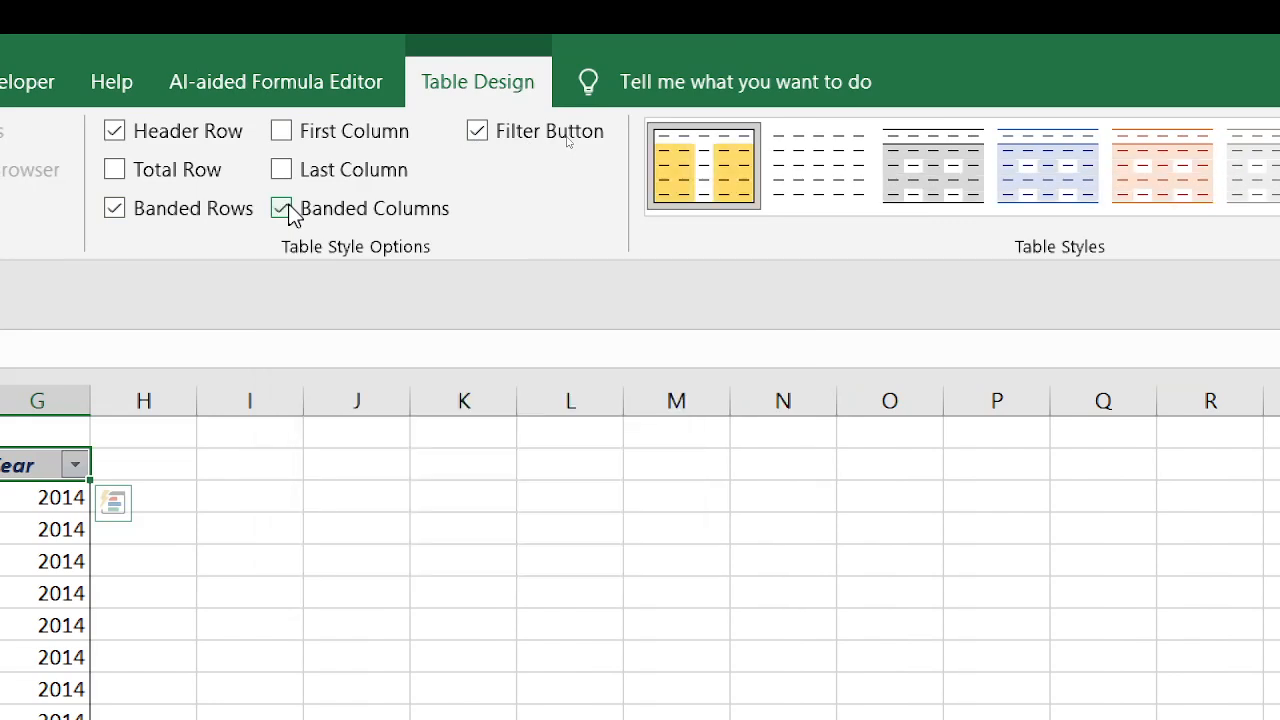
click(282, 133)
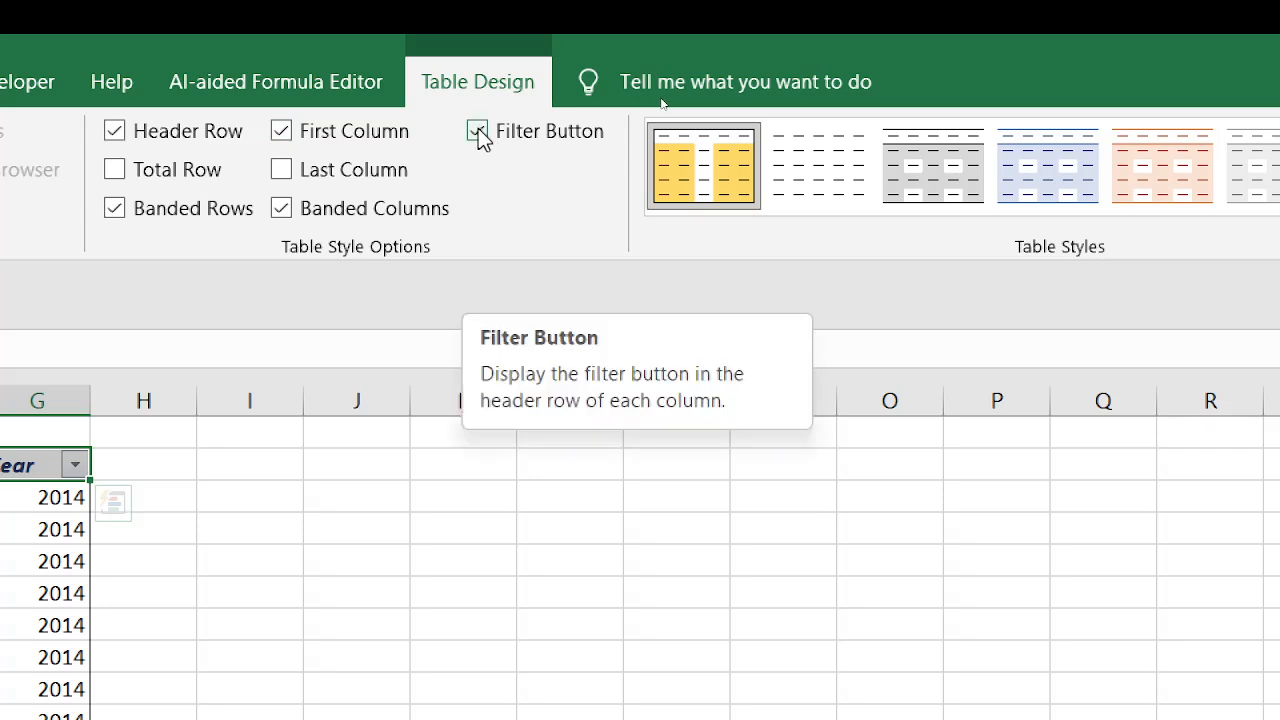
click(480, 138)
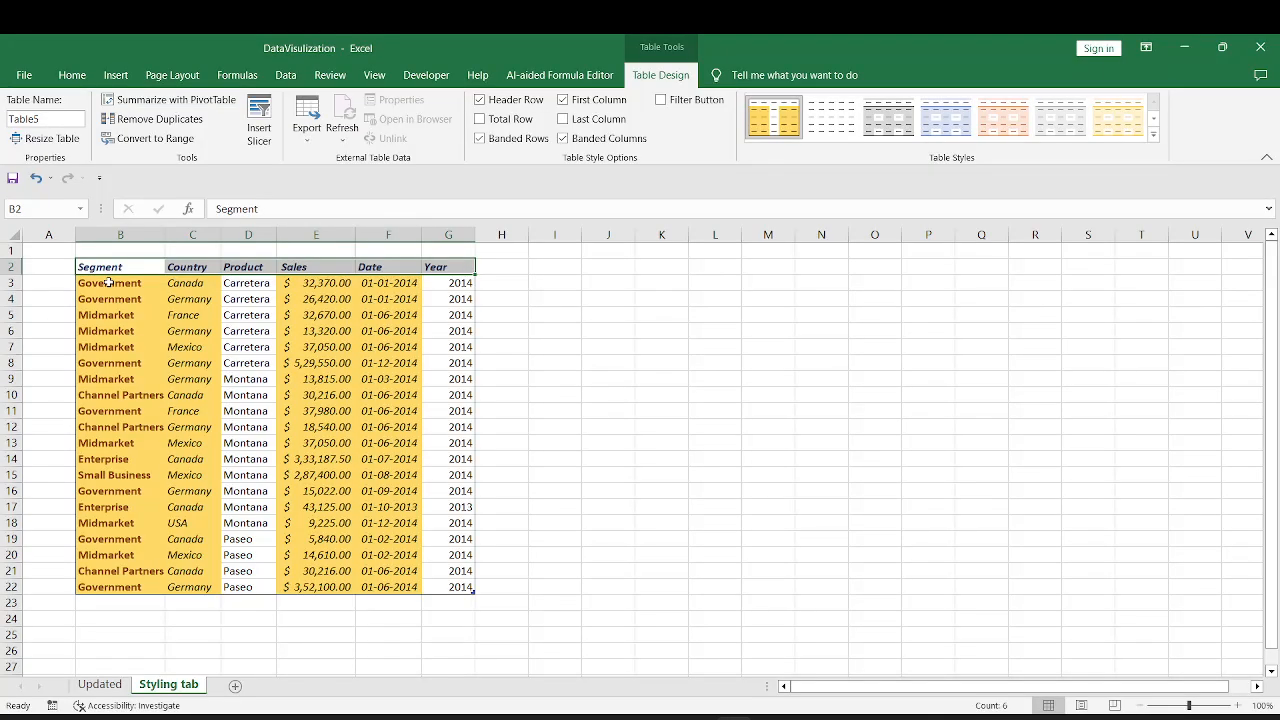
Step: Examine how the custom style formats the table's header row, first column, striped columns and data body
drag(108, 283, 113, 428)
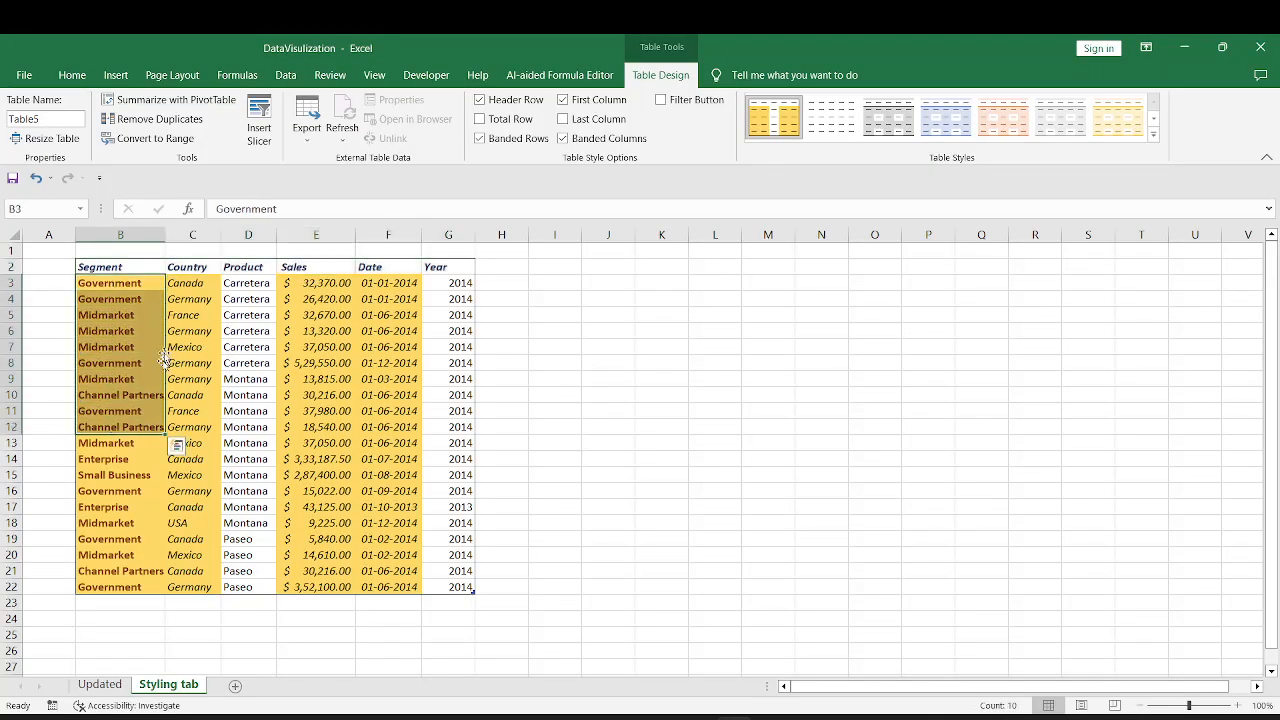
drag(149, 286, 184, 588)
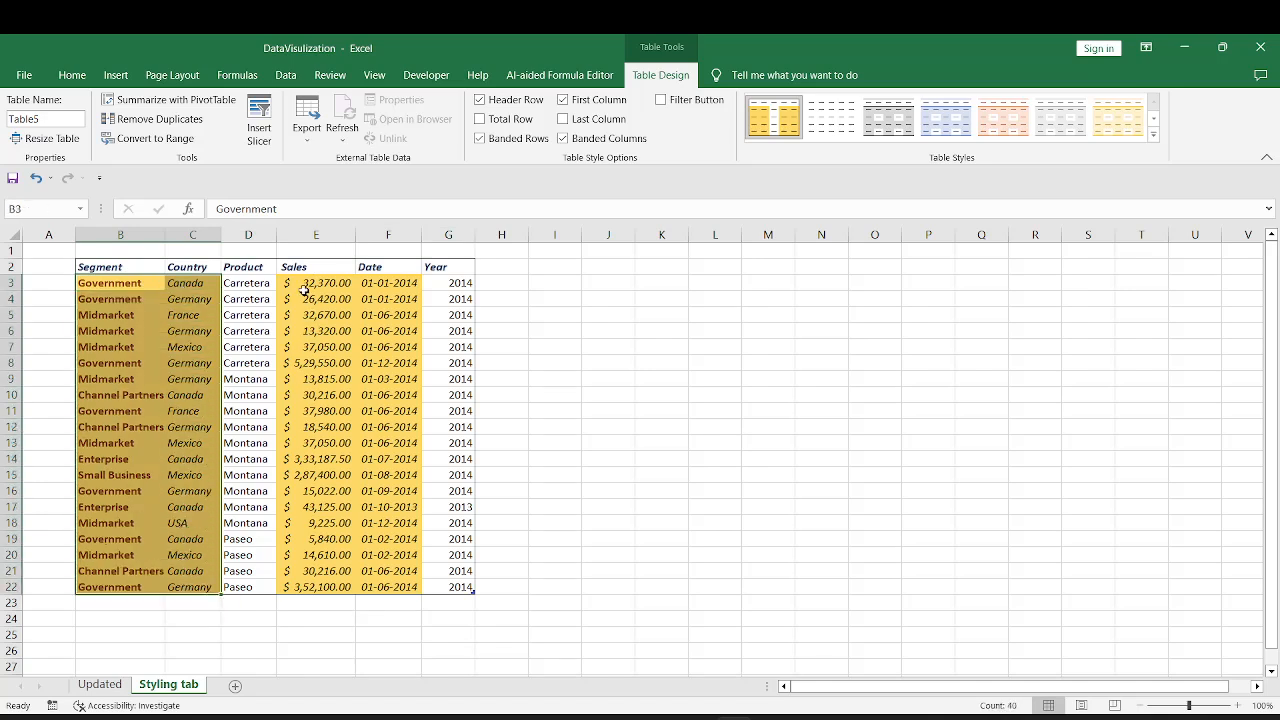
click(108, 283)
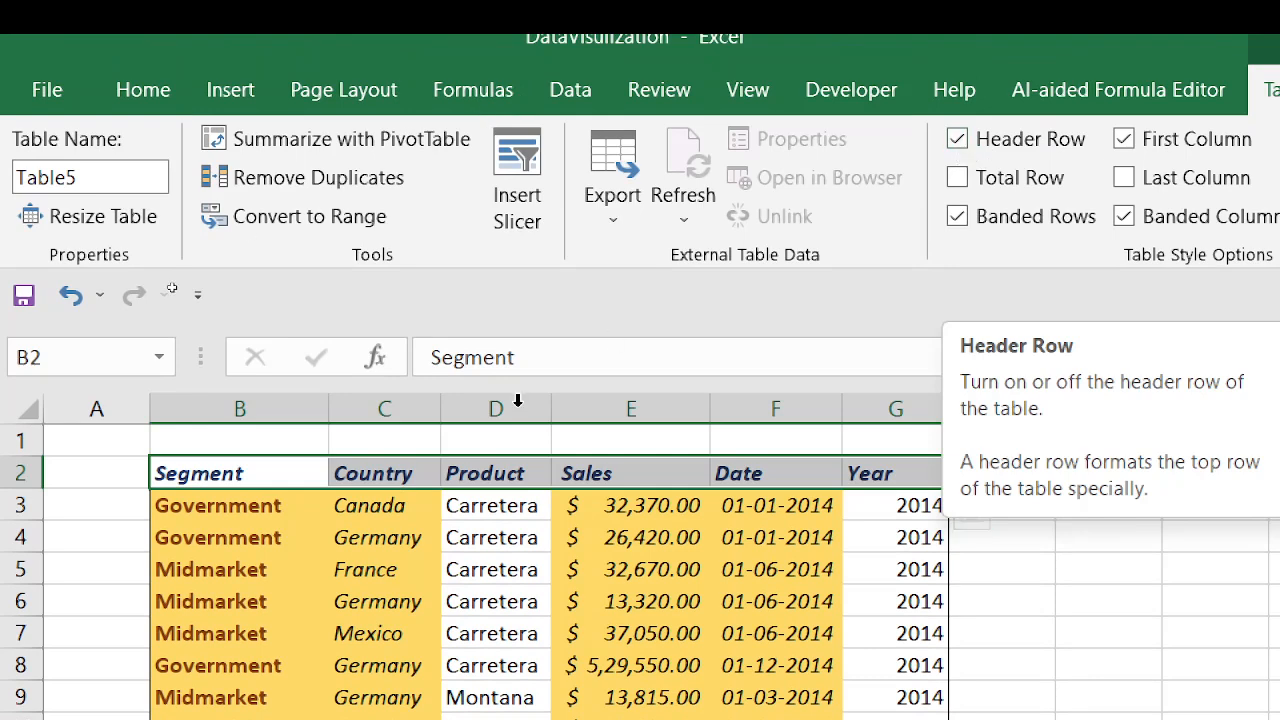
click(208, 474)
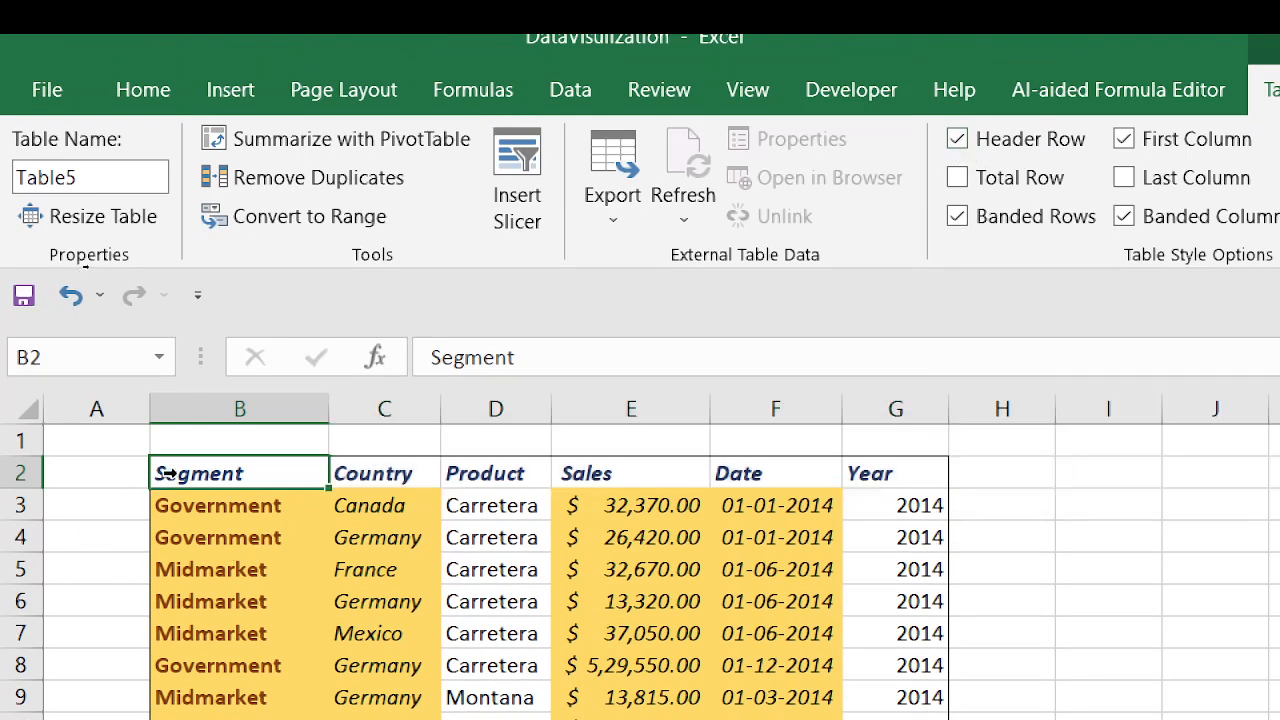
drag(166, 474, 733, 472)
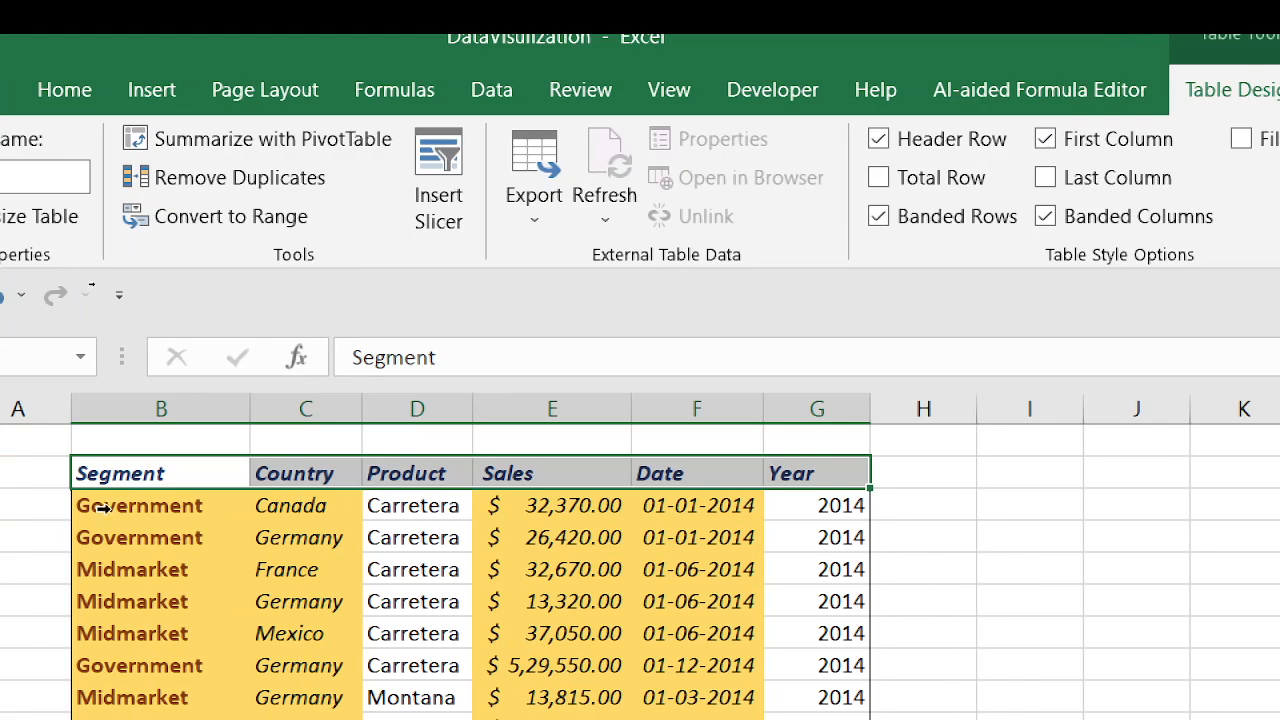
drag(103, 505, 511, 688)
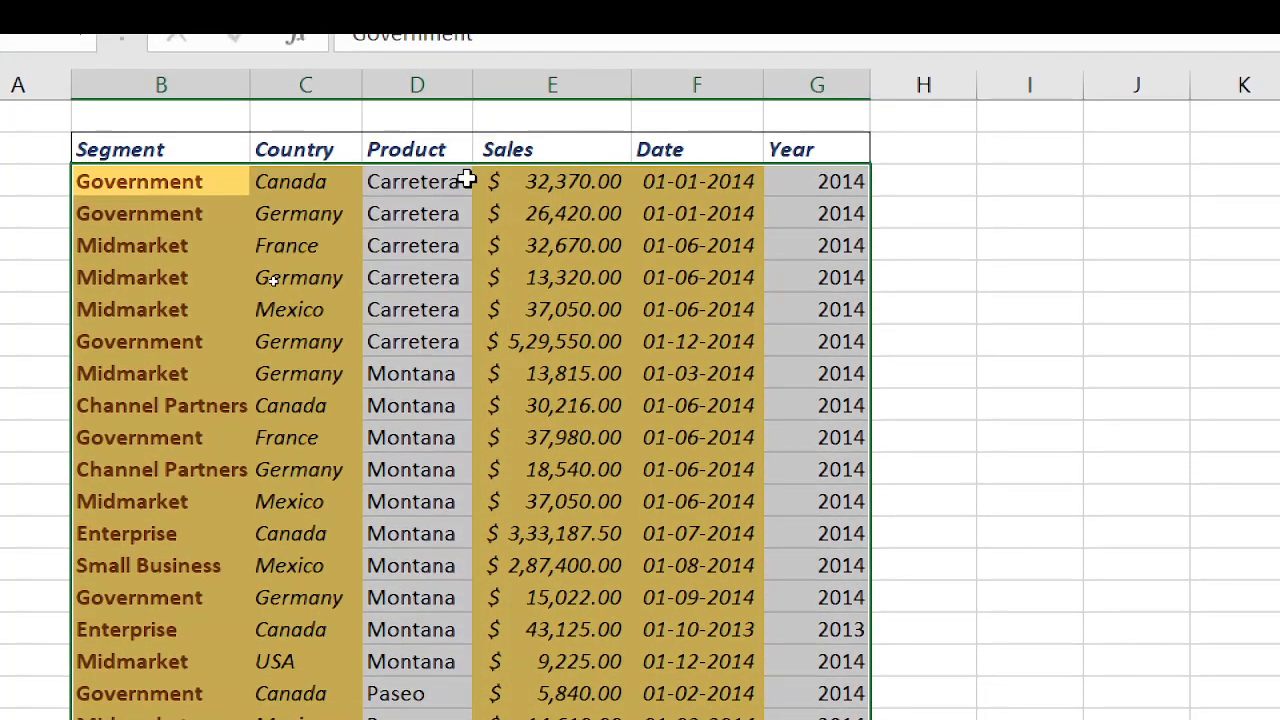
click(111, 150)
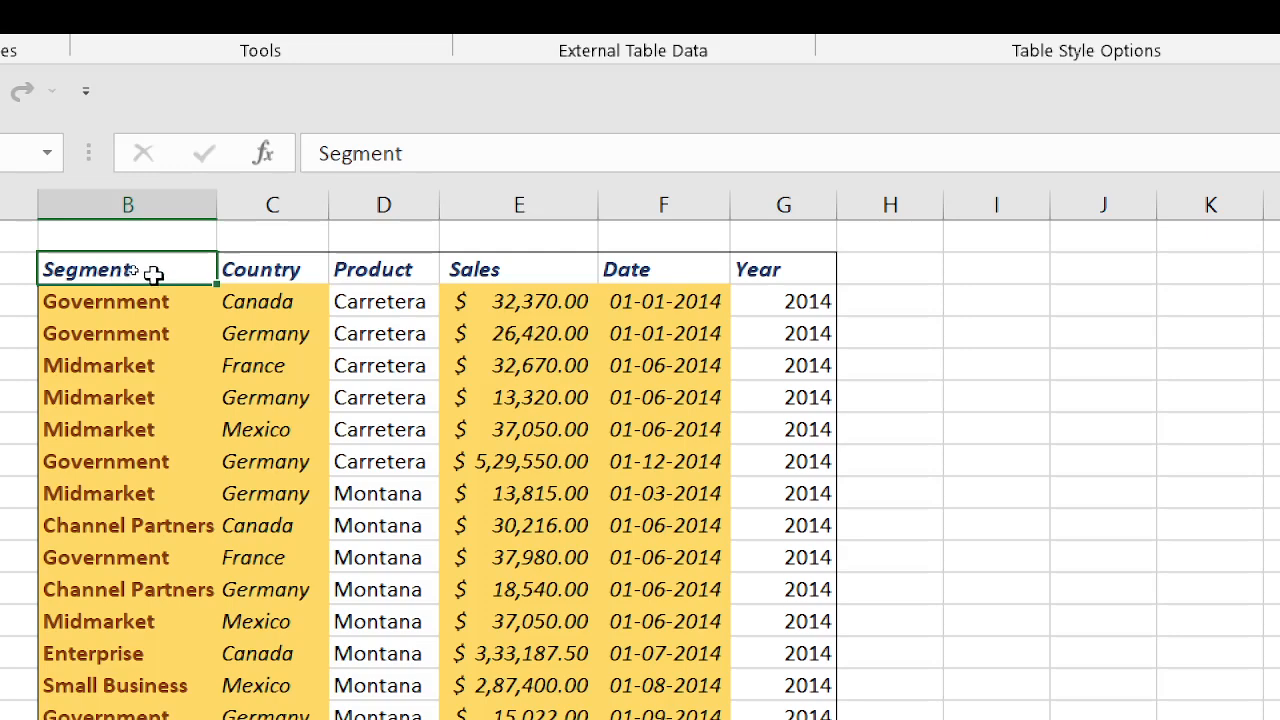
Step: Review the header cells, the Segment column and the two-column stripes by selecting each in turn, ending on cell B3
click(40, 269)
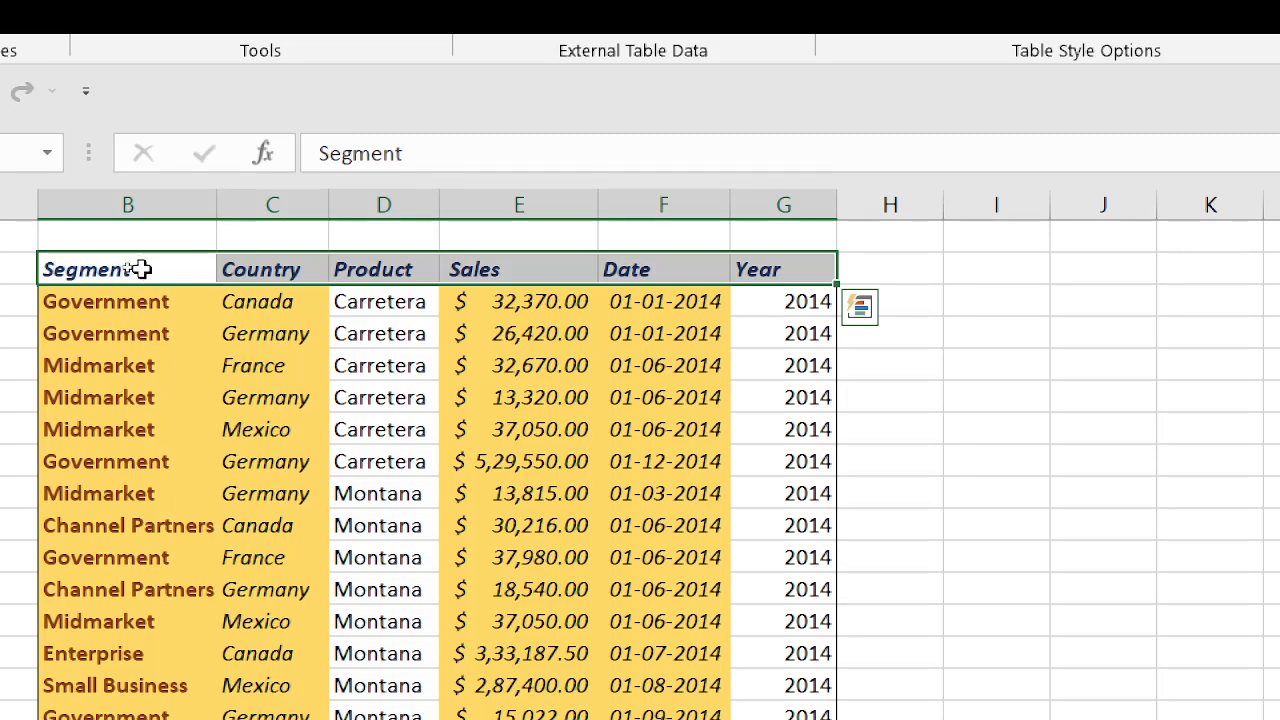
drag(120, 300, 87, 715)
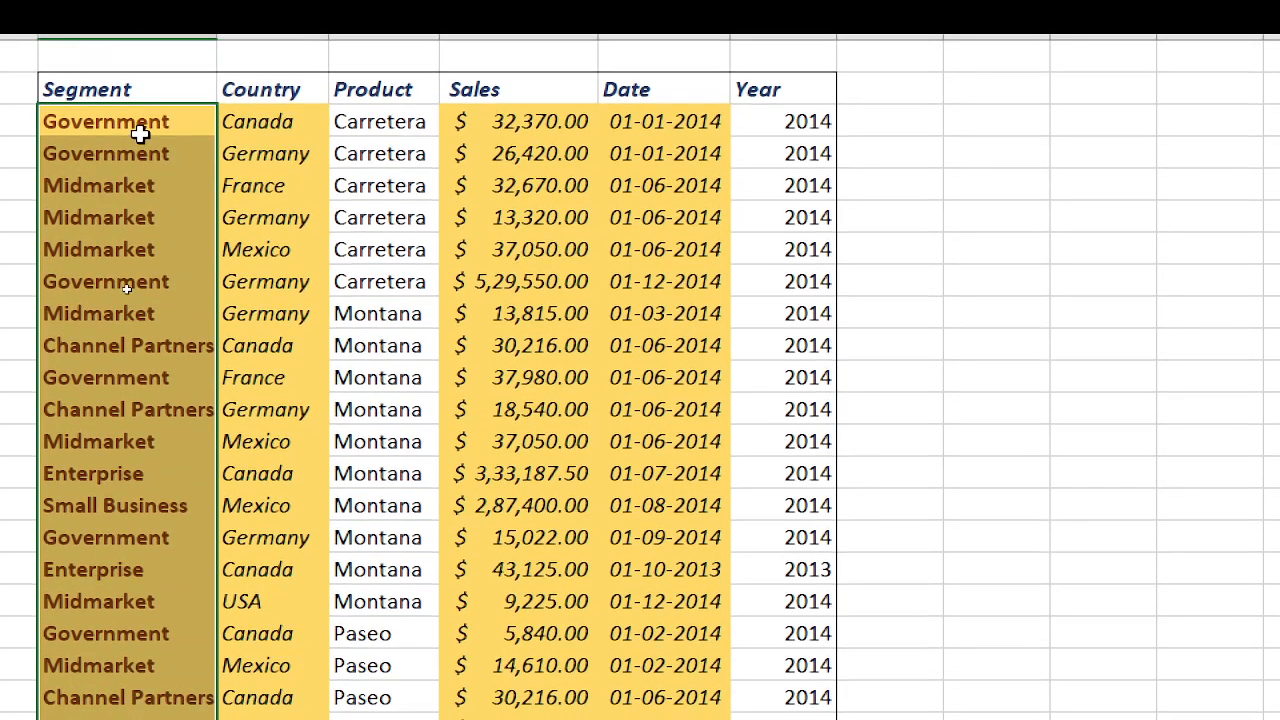
drag(140, 133, 257, 120)
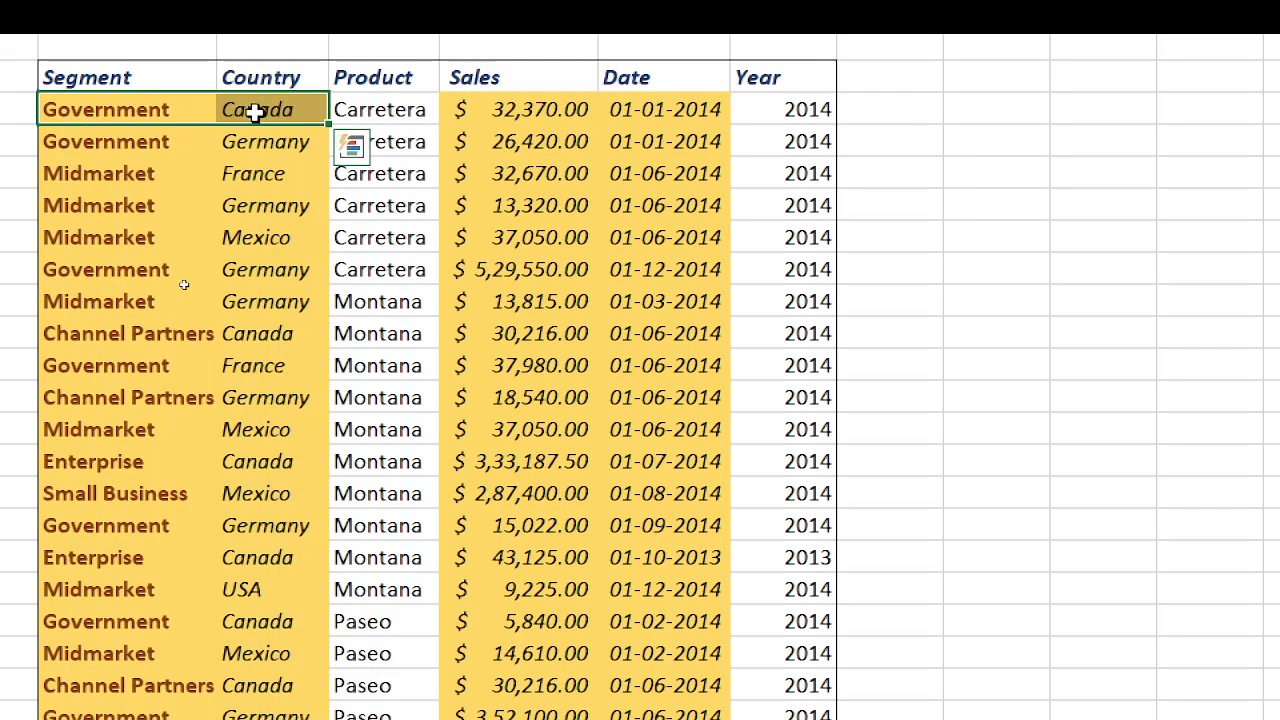
drag(180, 109, 266, 686)
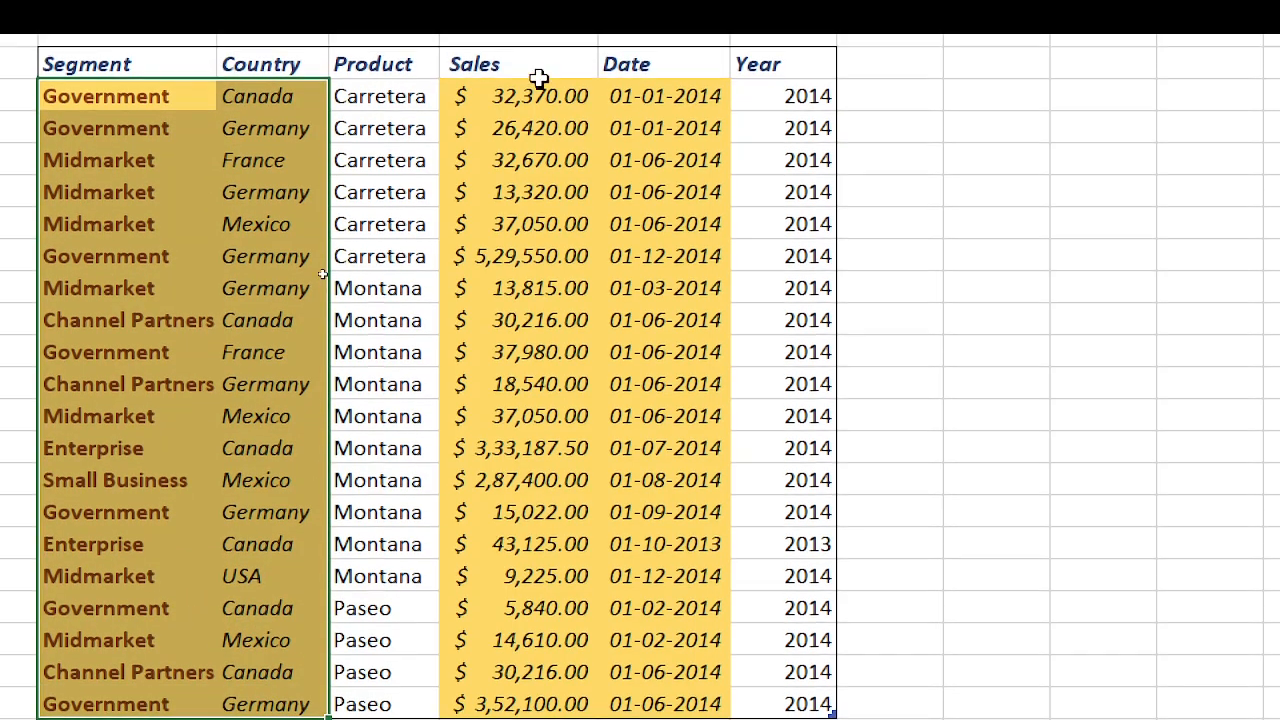
drag(496, 88, 643, 706)
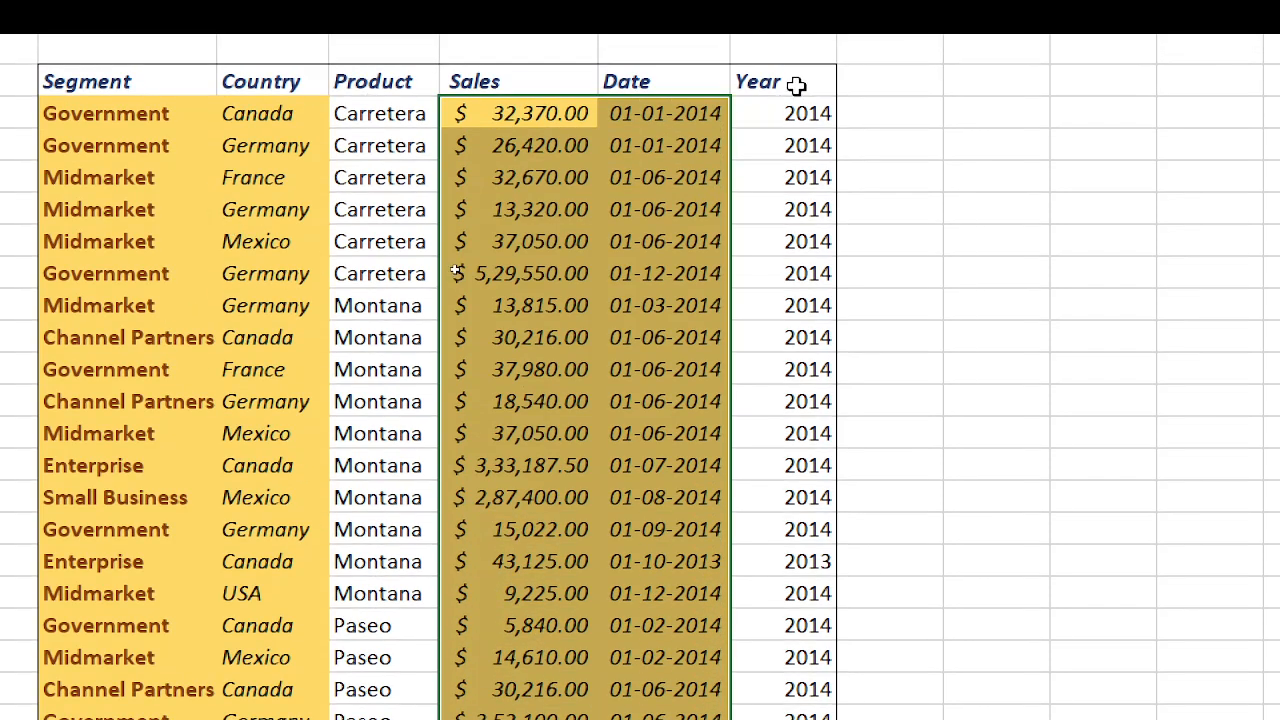
click(370, 114)
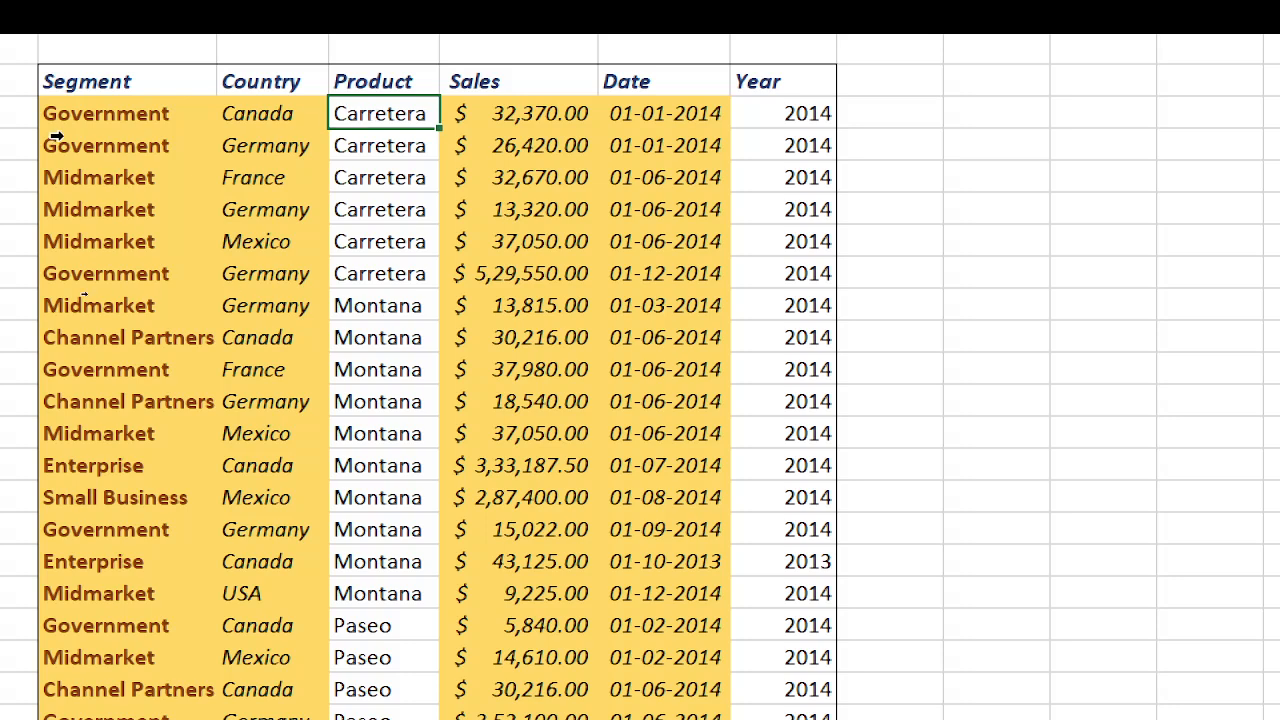
click(40, 113)
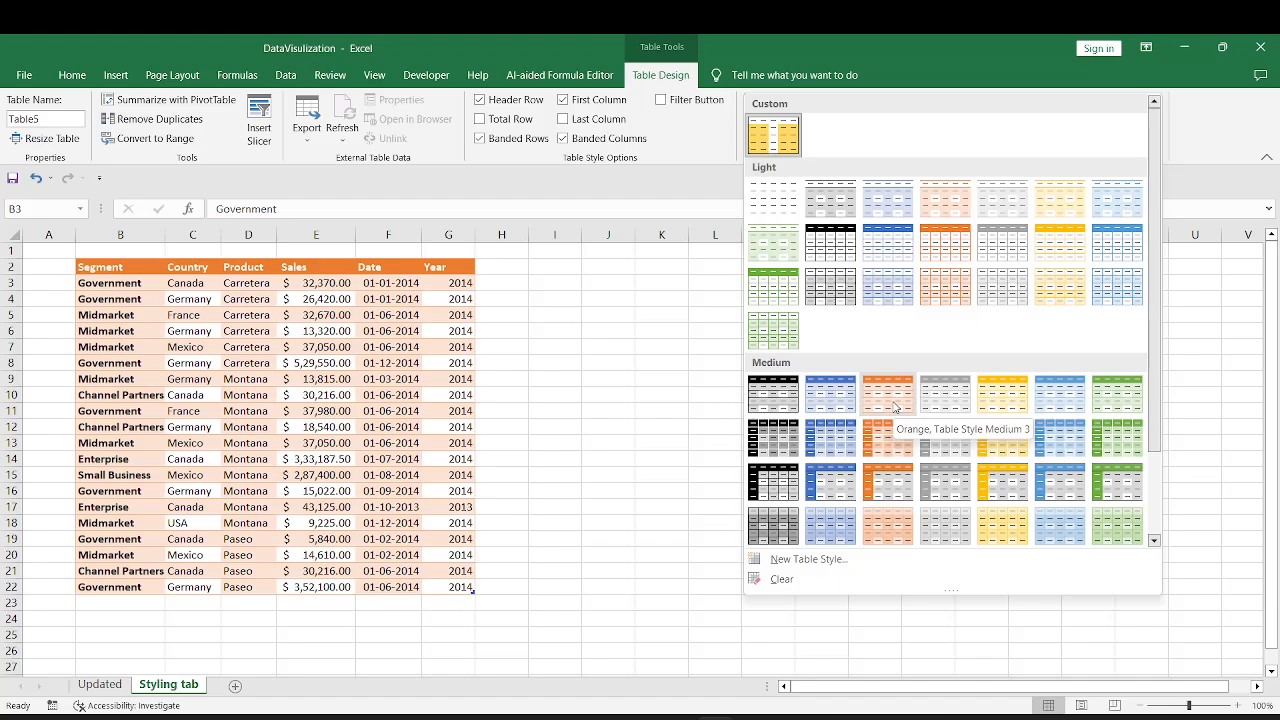
Step: Duplicate the built-in Orange, Table Style Medium 3 and name the copy style2
right_click(895, 405)
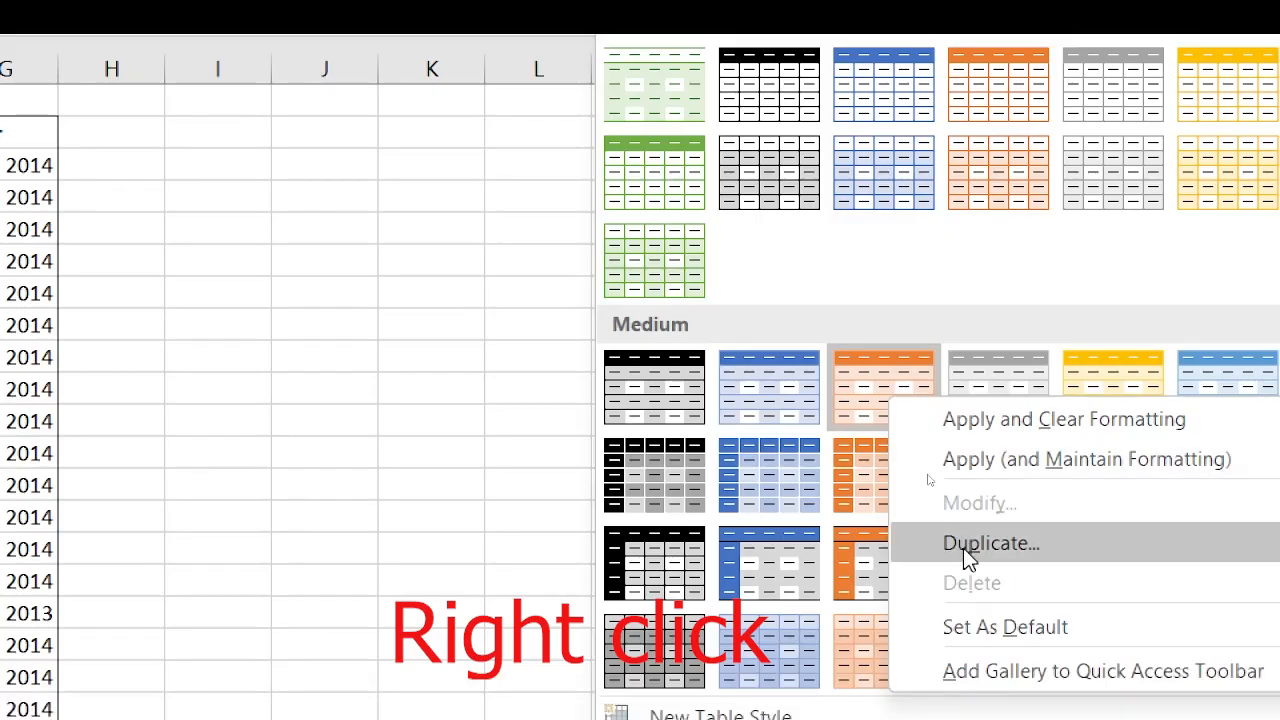
click(963, 546)
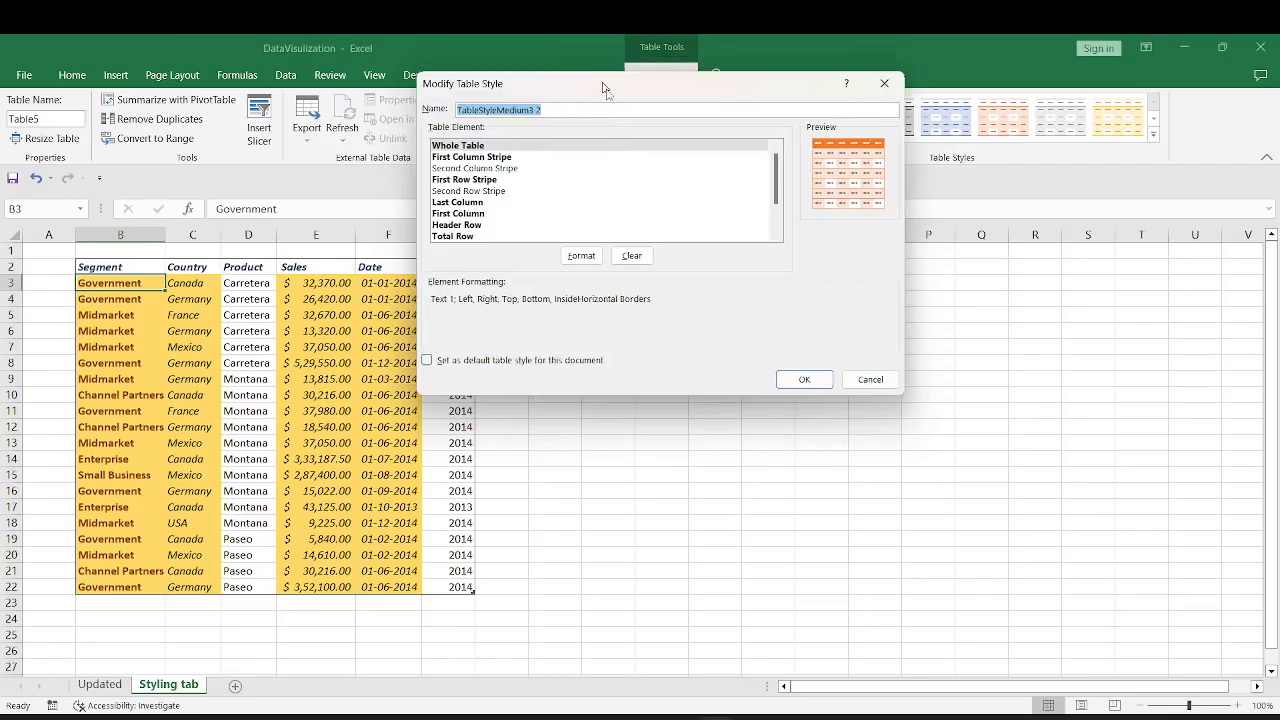
drag(603, 88, 761, 250)
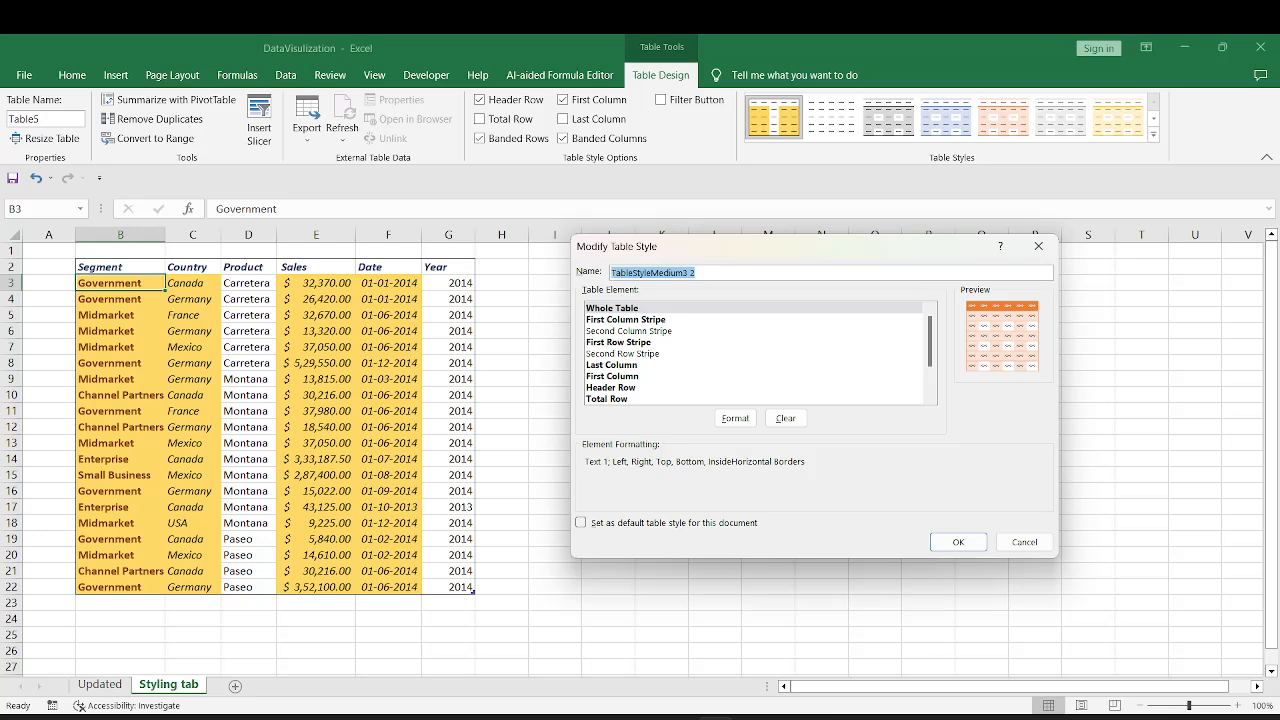
text(stle)
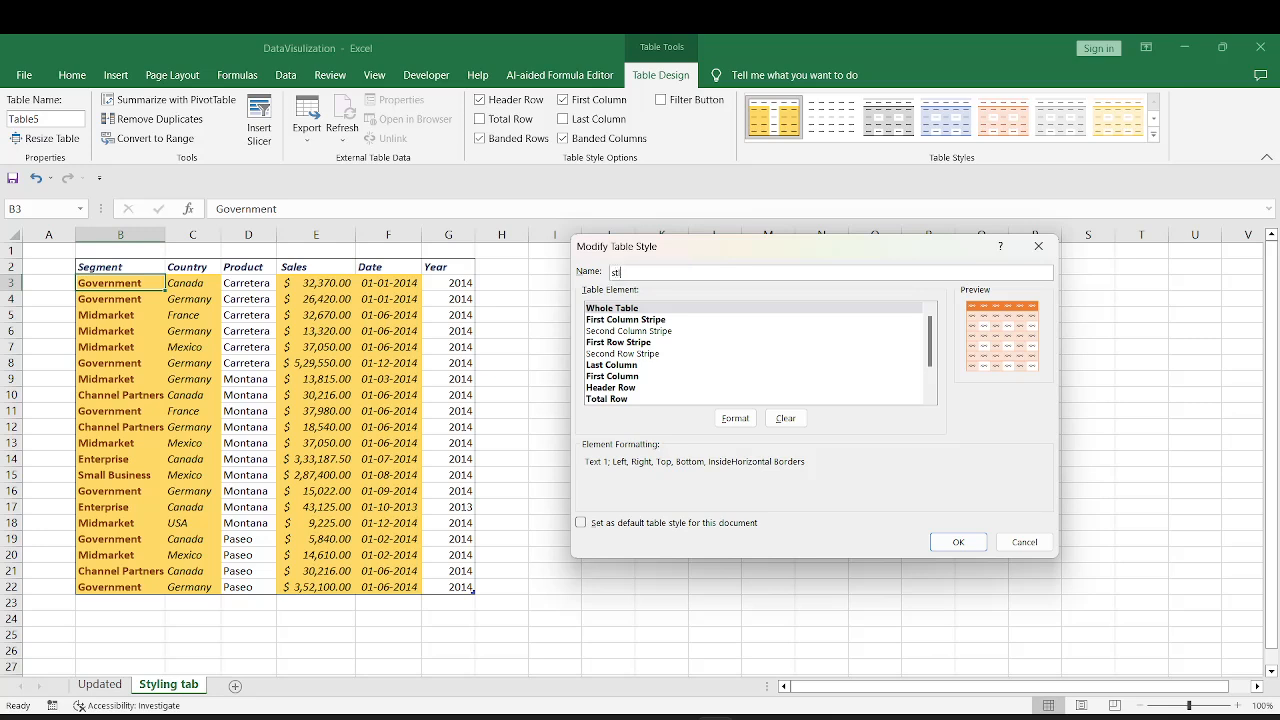
key(BackSpace)
key(BackSpace)
text(yle2)
Step: Give the First Column Stripe element of style2 a light green fill
click(630, 320)
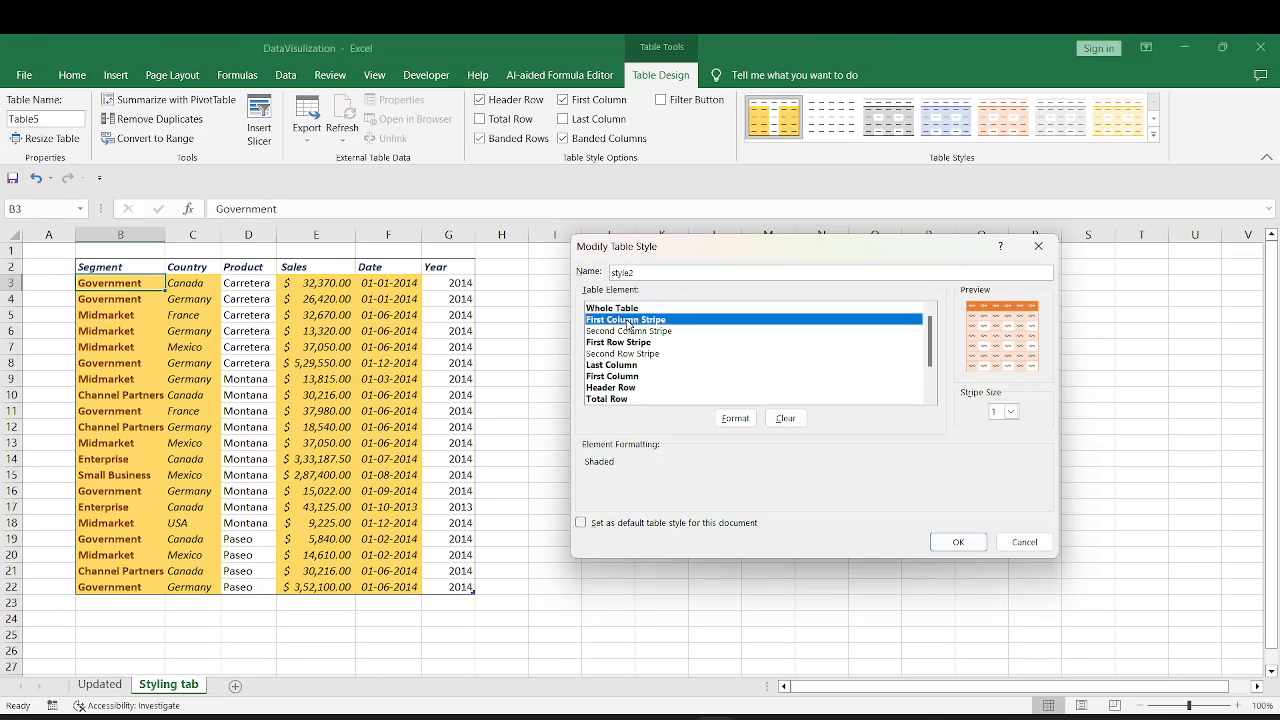
click(731, 424)
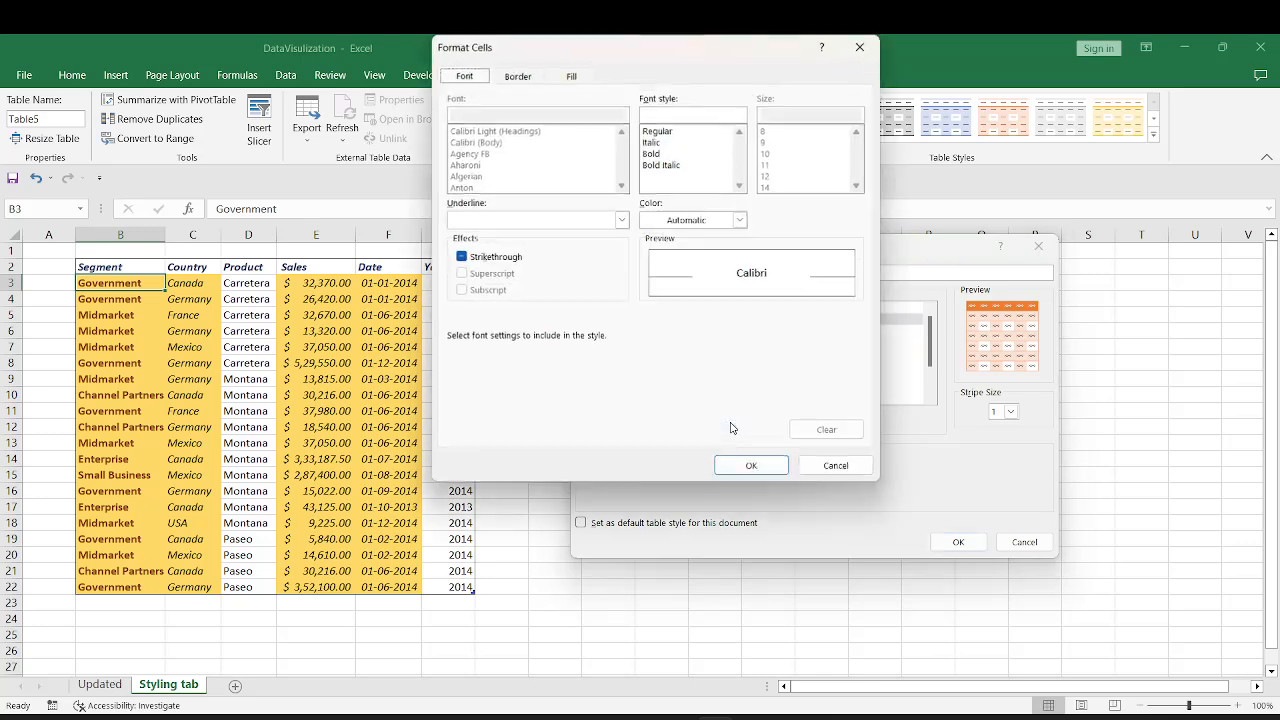
click(571, 76)
click(595, 184)
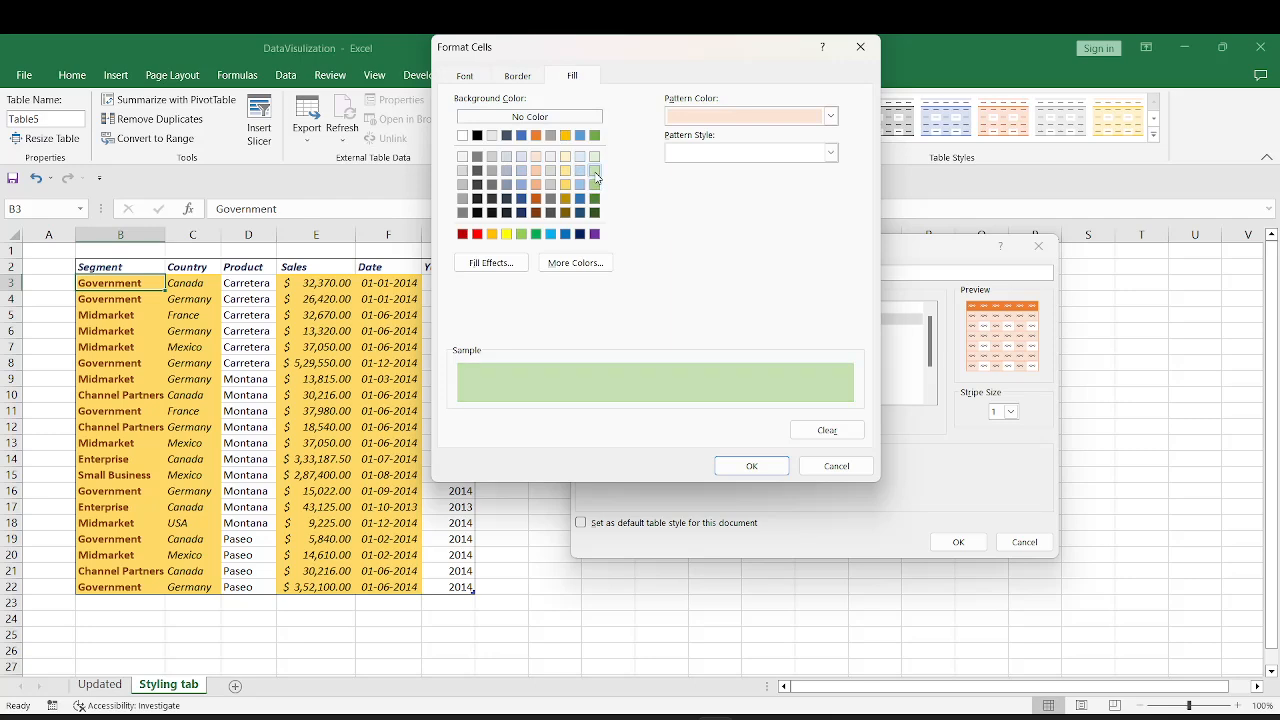
click(751, 466)
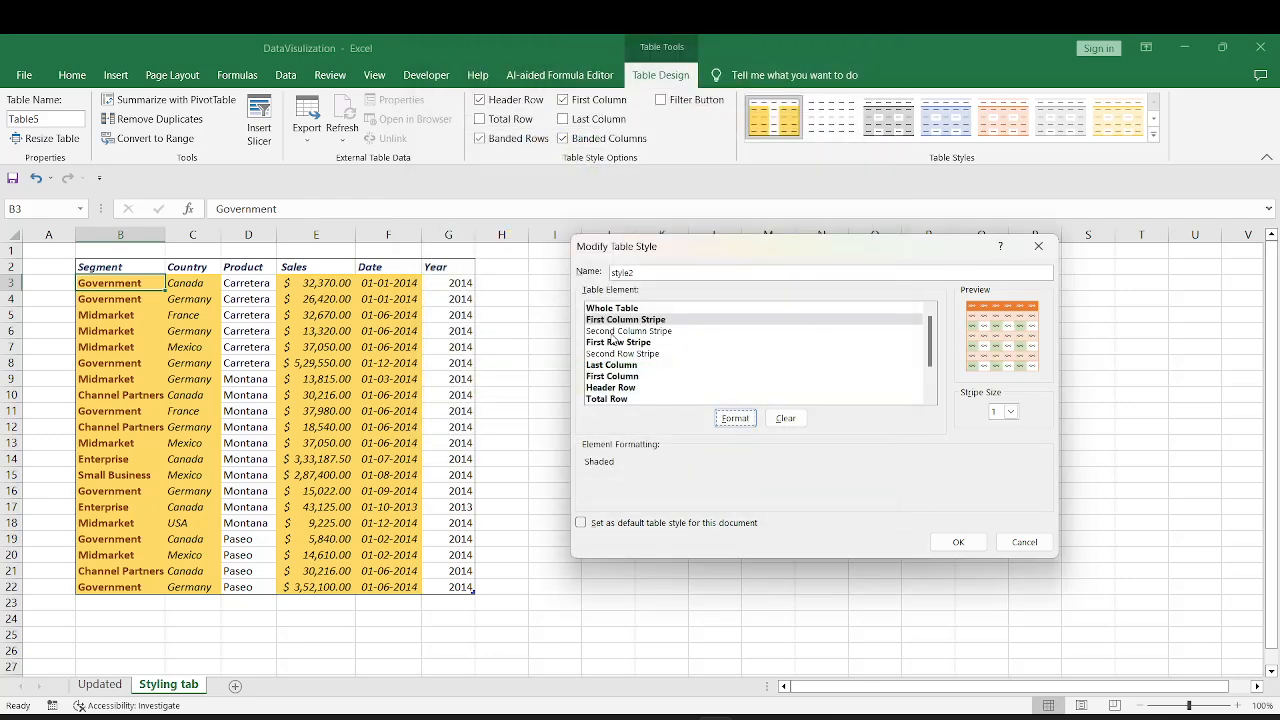
Step: Clear the Header Row element's existing formatting and give it a dark green fill
click(617, 389)
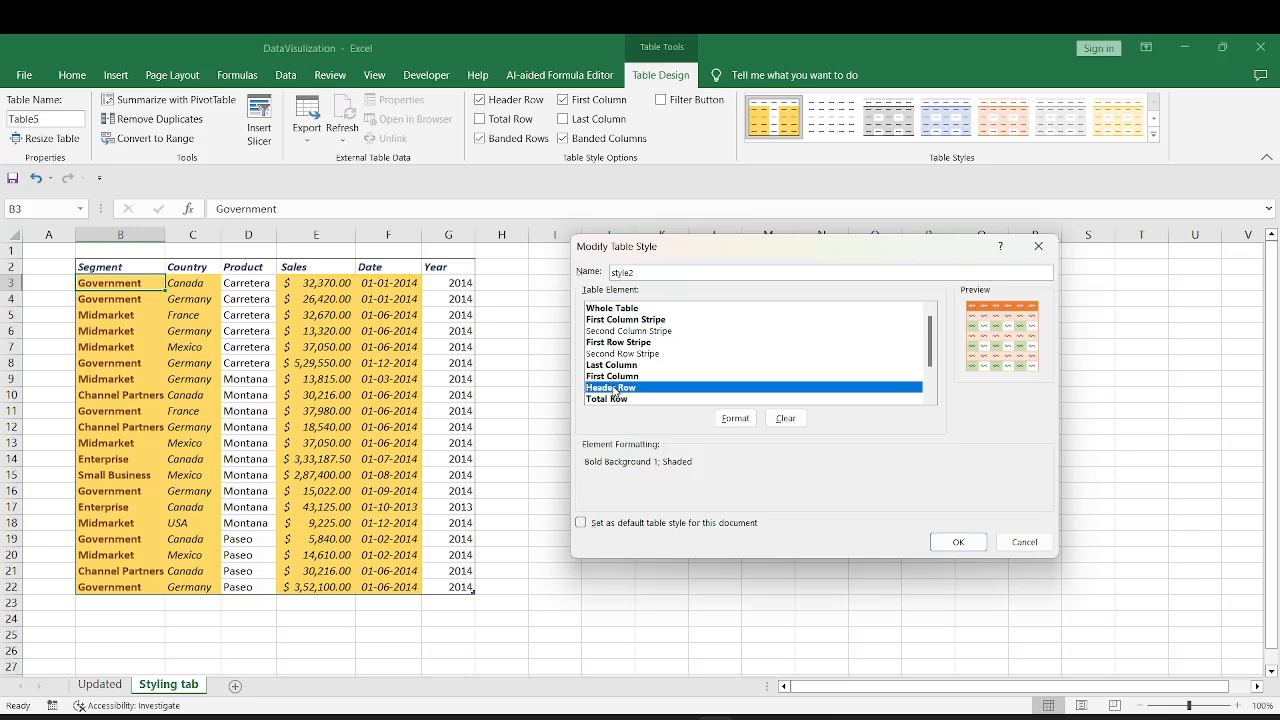
click(786, 419)
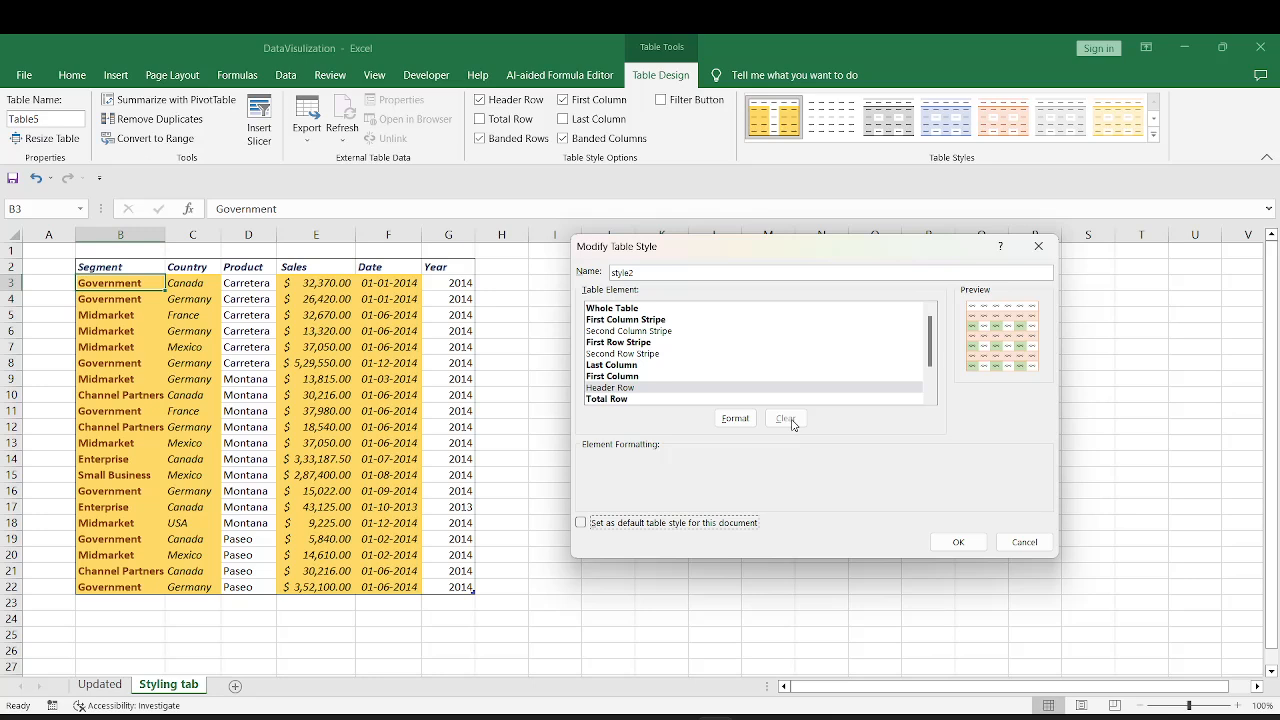
click(735, 418)
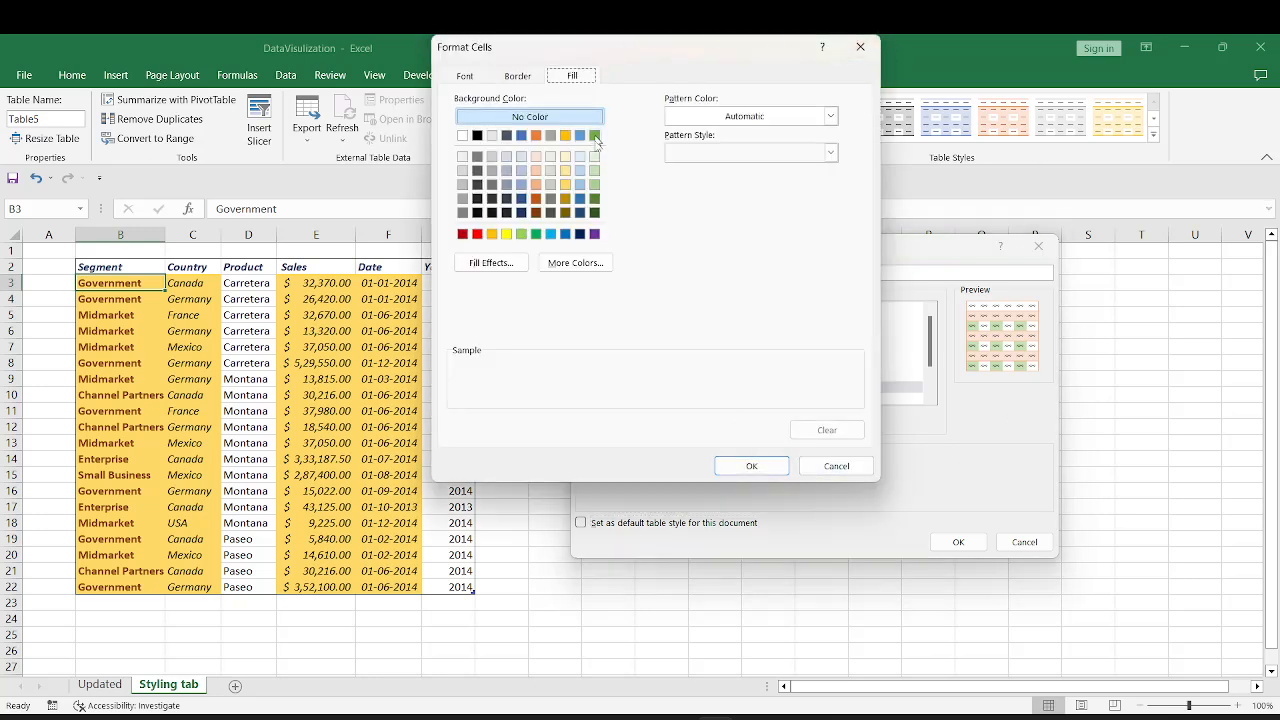
click(595, 213)
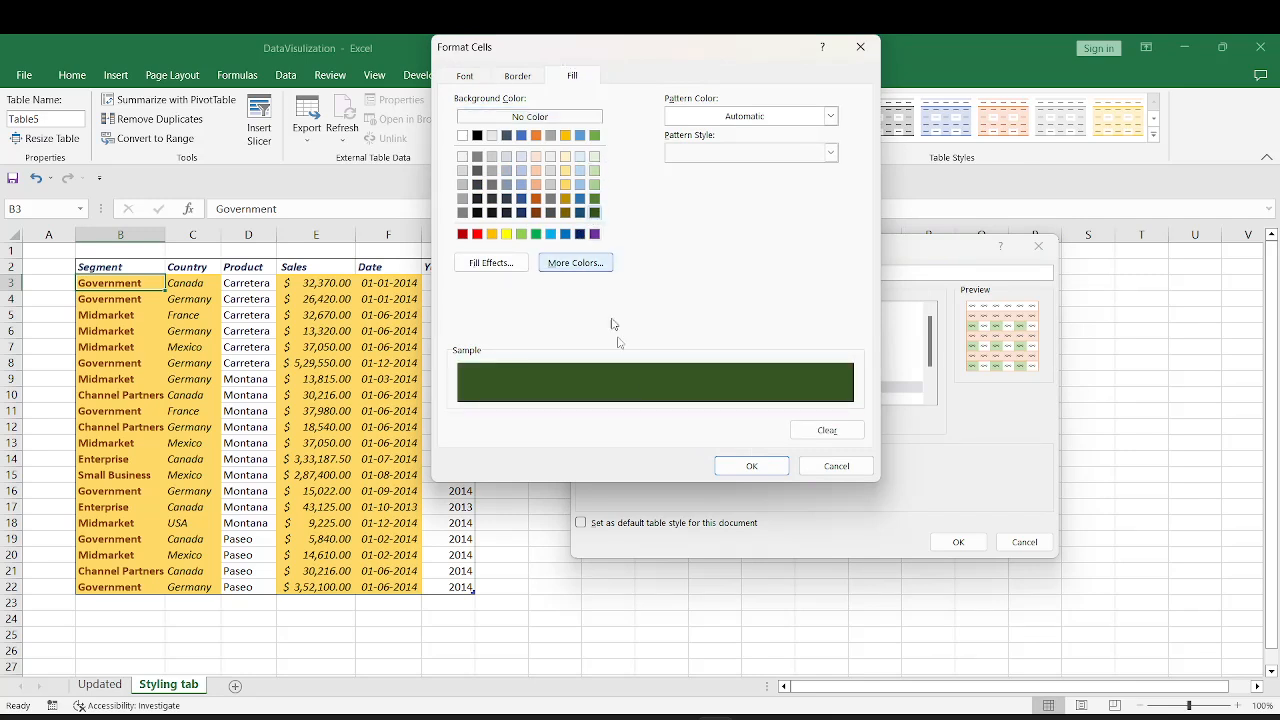
click(752, 468)
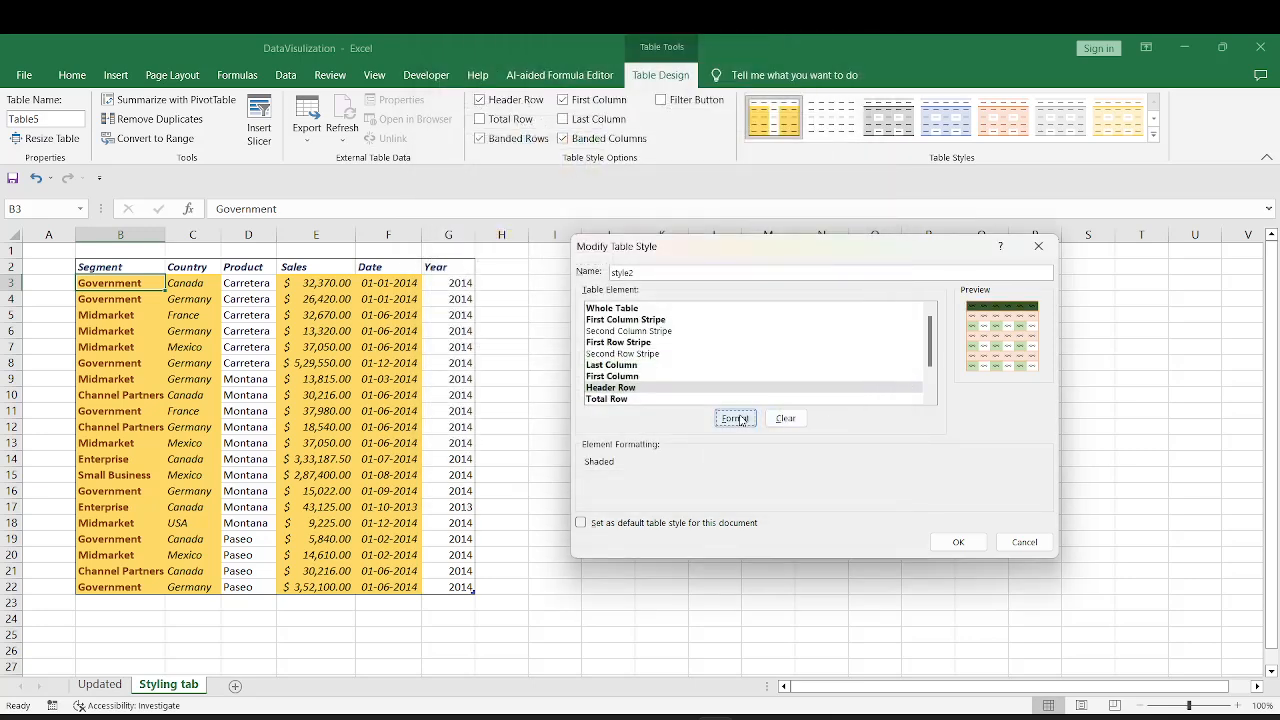
Step: Set the Header Row element's font to Bold in white
click(735, 418)
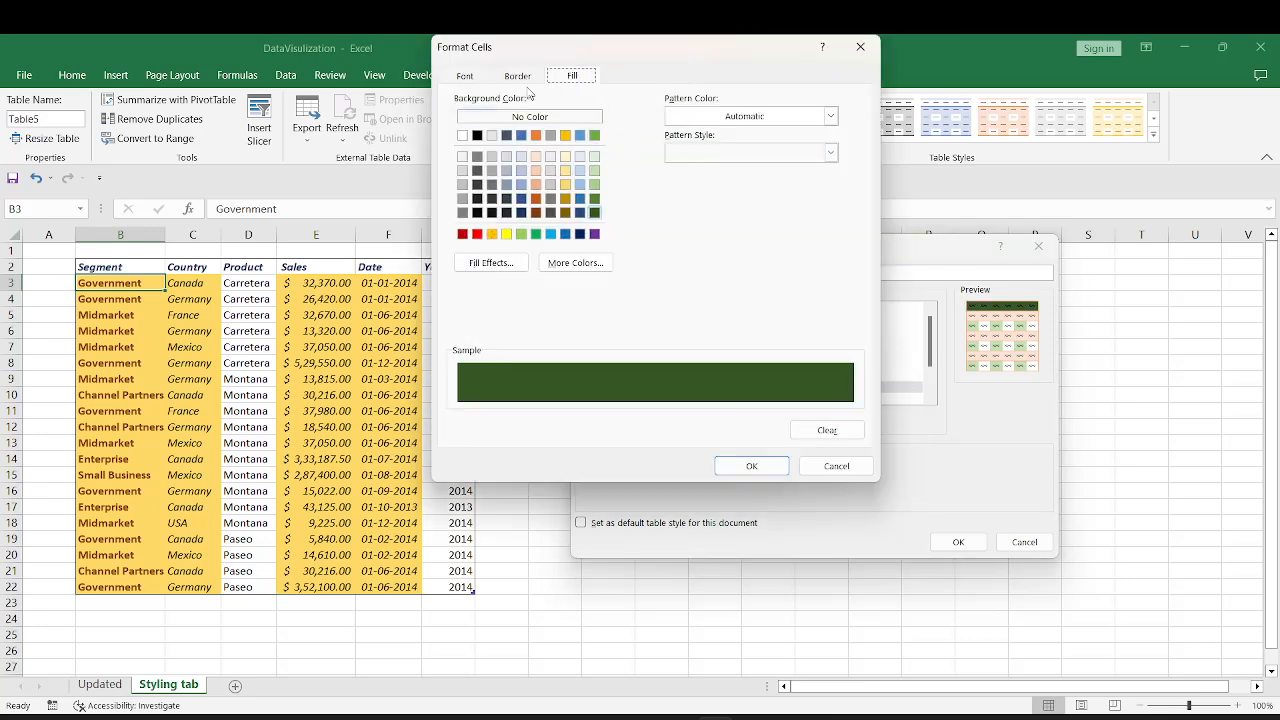
click(464, 77)
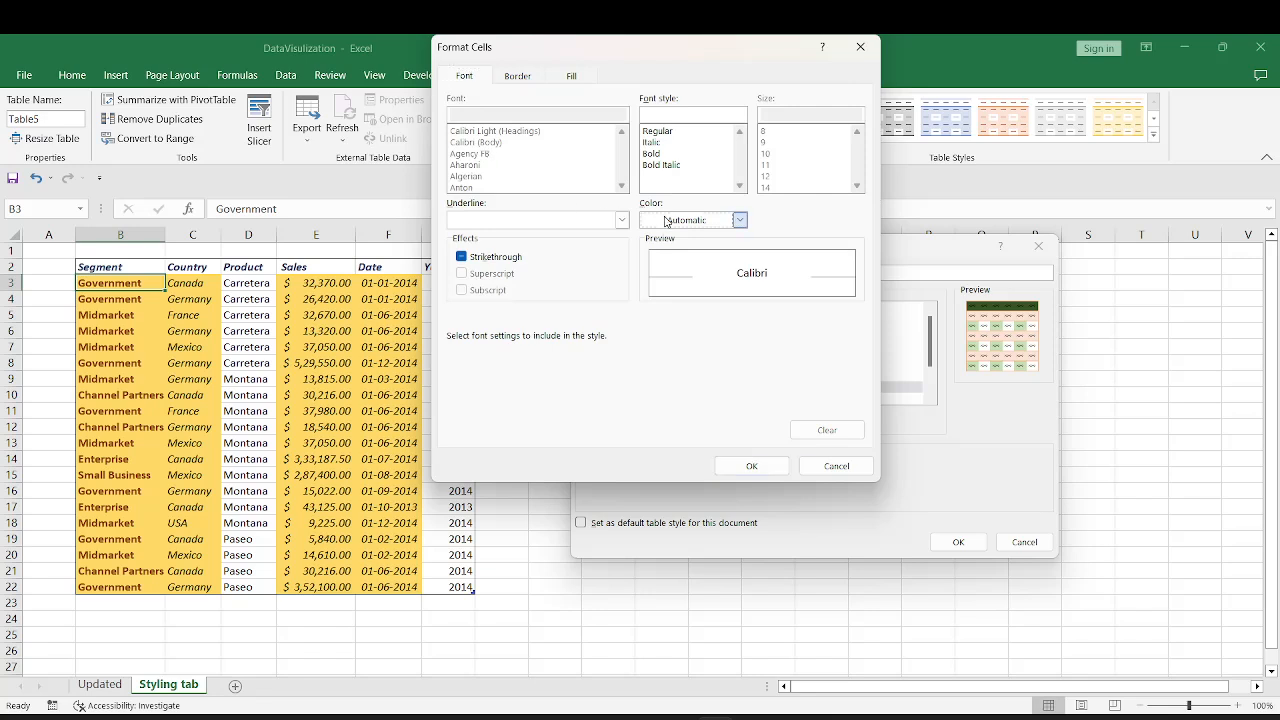
click(740, 220)
click(648, 276)
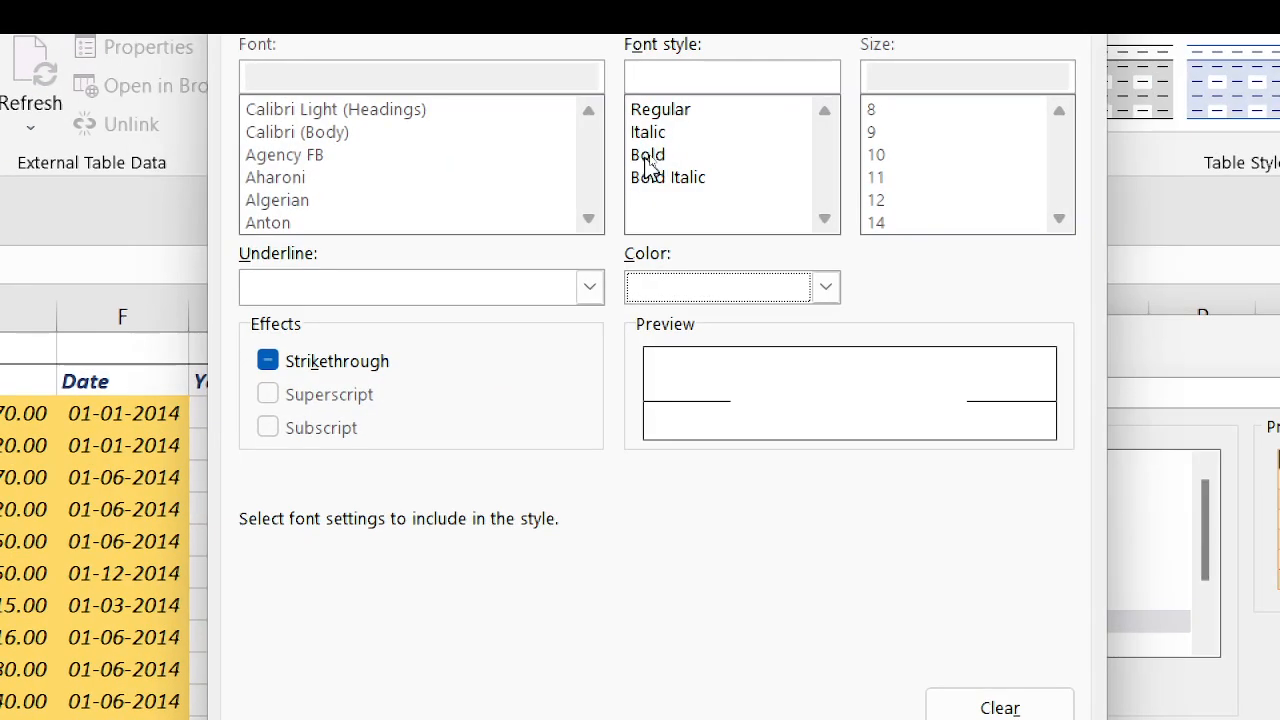
click(647, 155)
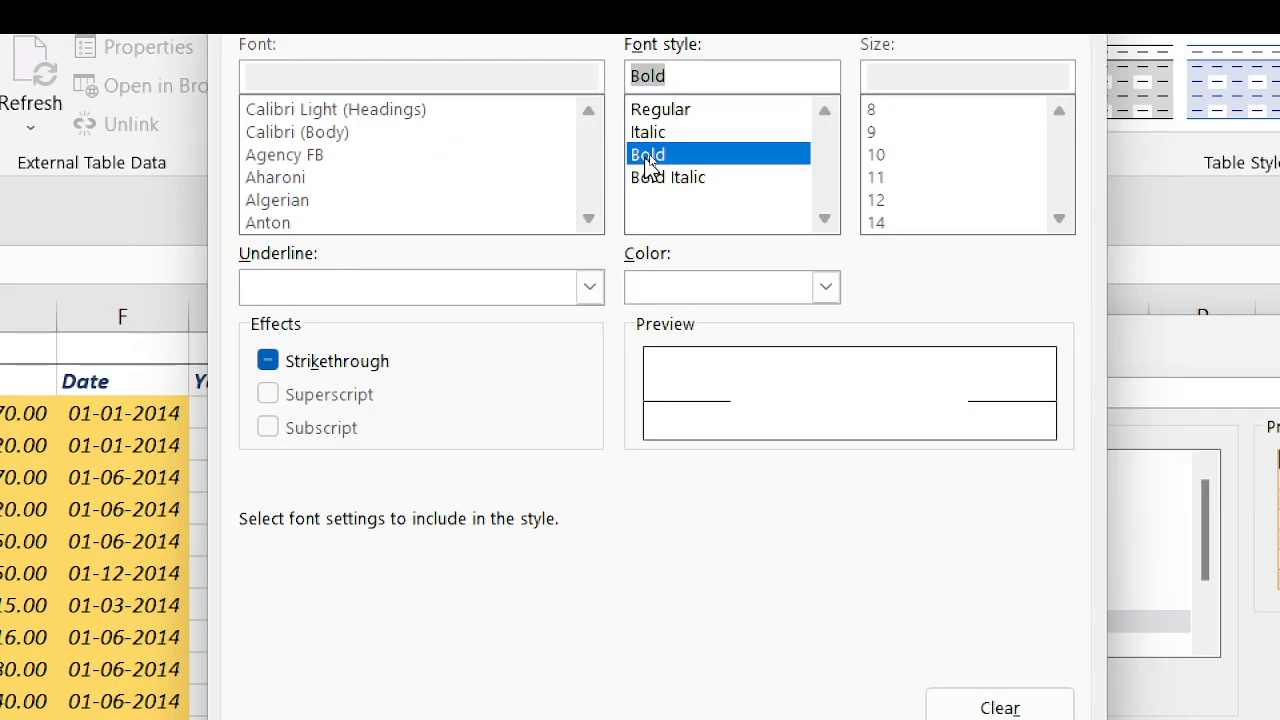
key(Return)
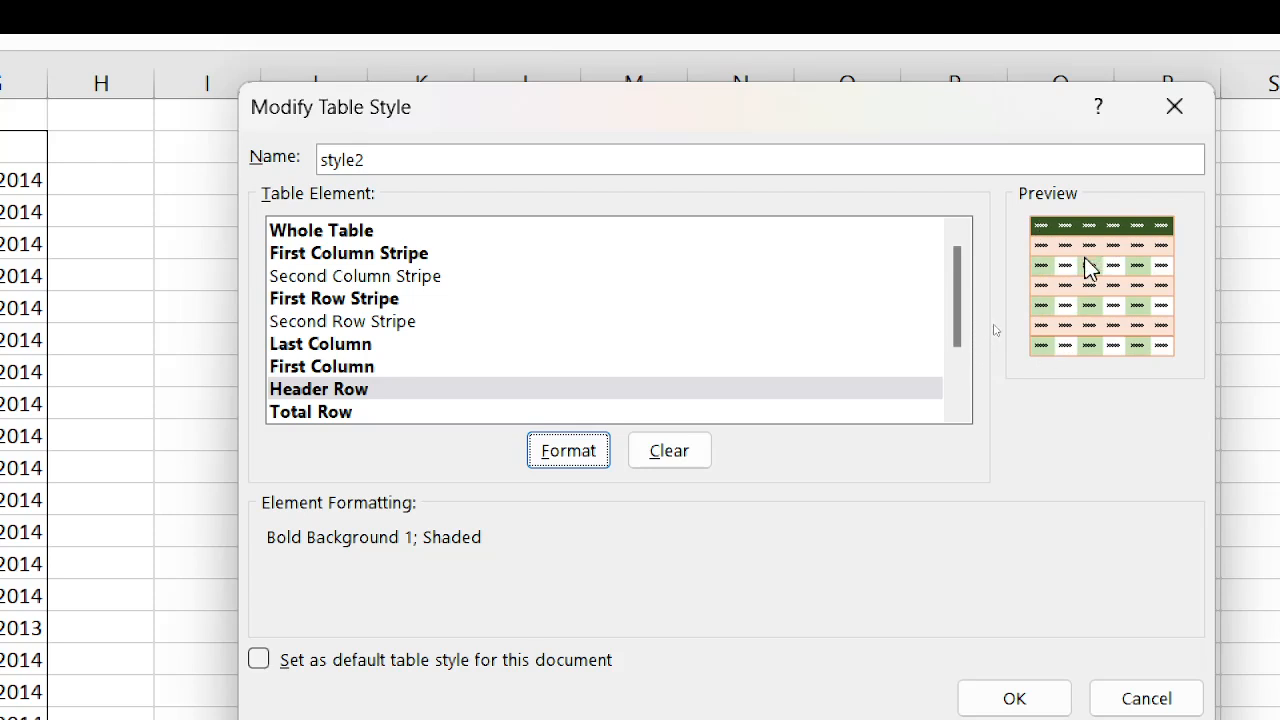
Step: Give the Second Column Stripe element a light gold fill and save the style2 table style
click(388, 280)
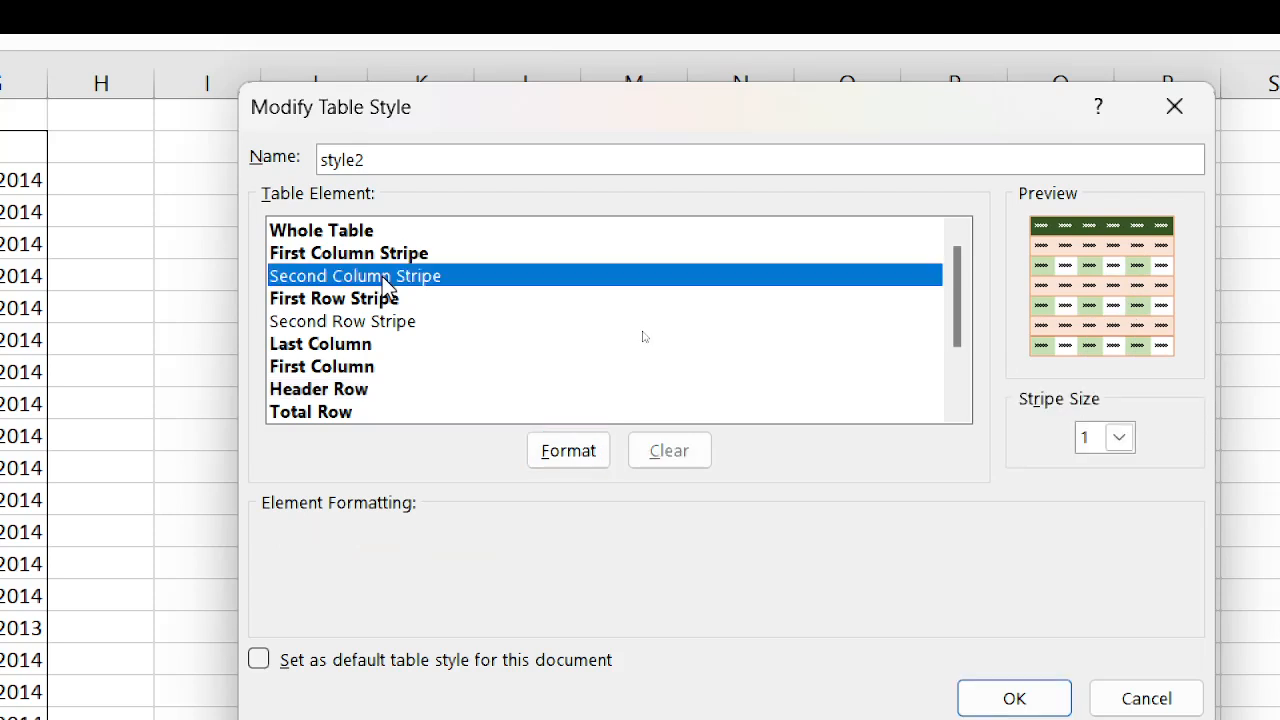
click(590, 457)
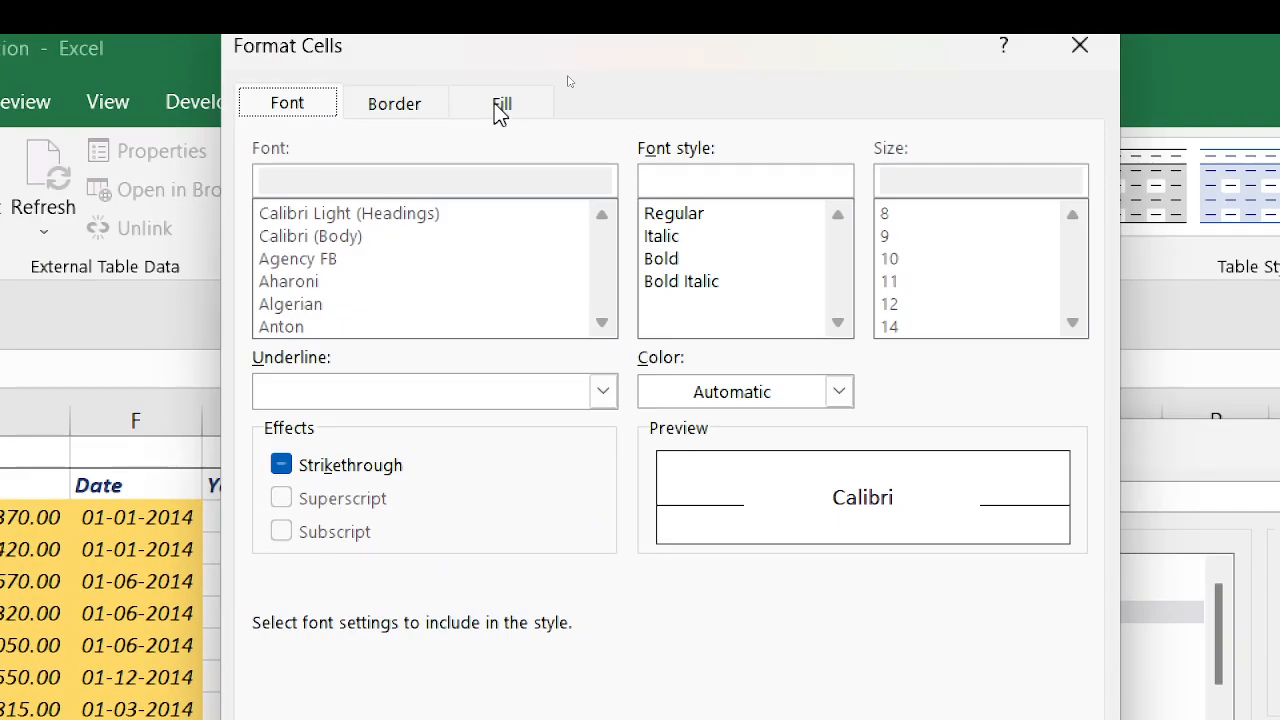
click(500, 108)
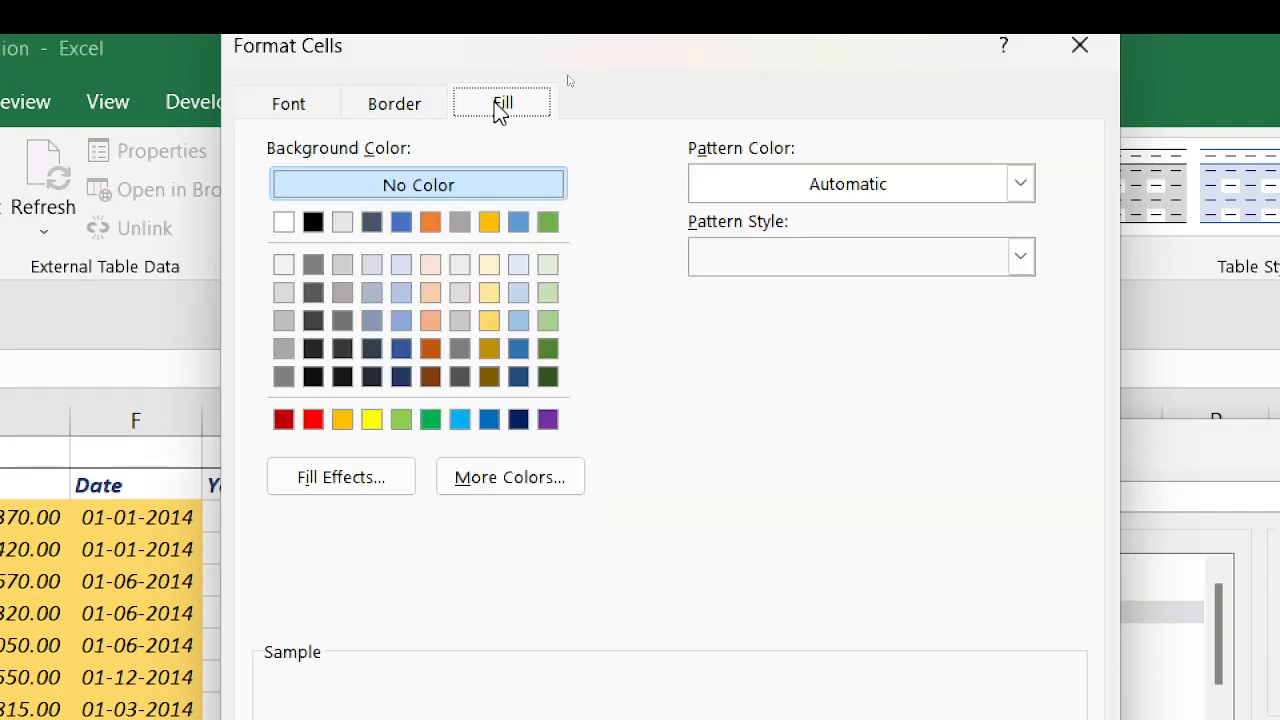
click(489, 293)
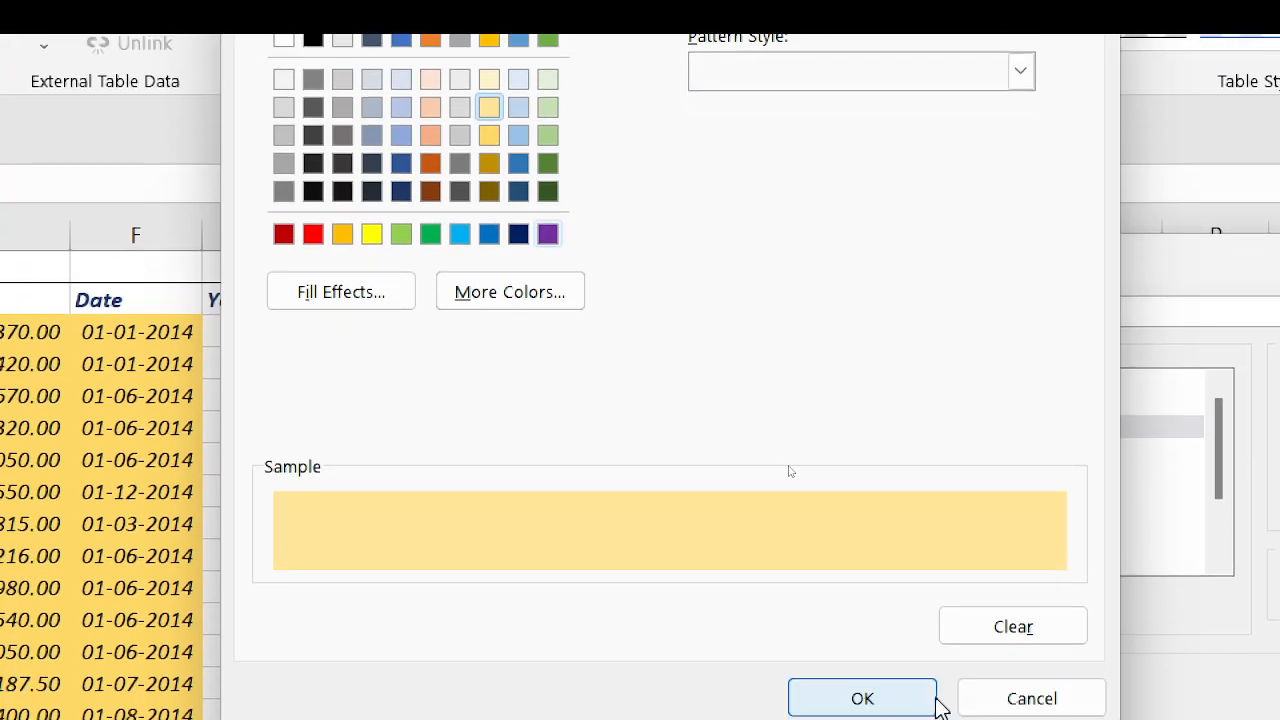
click(940, 703)
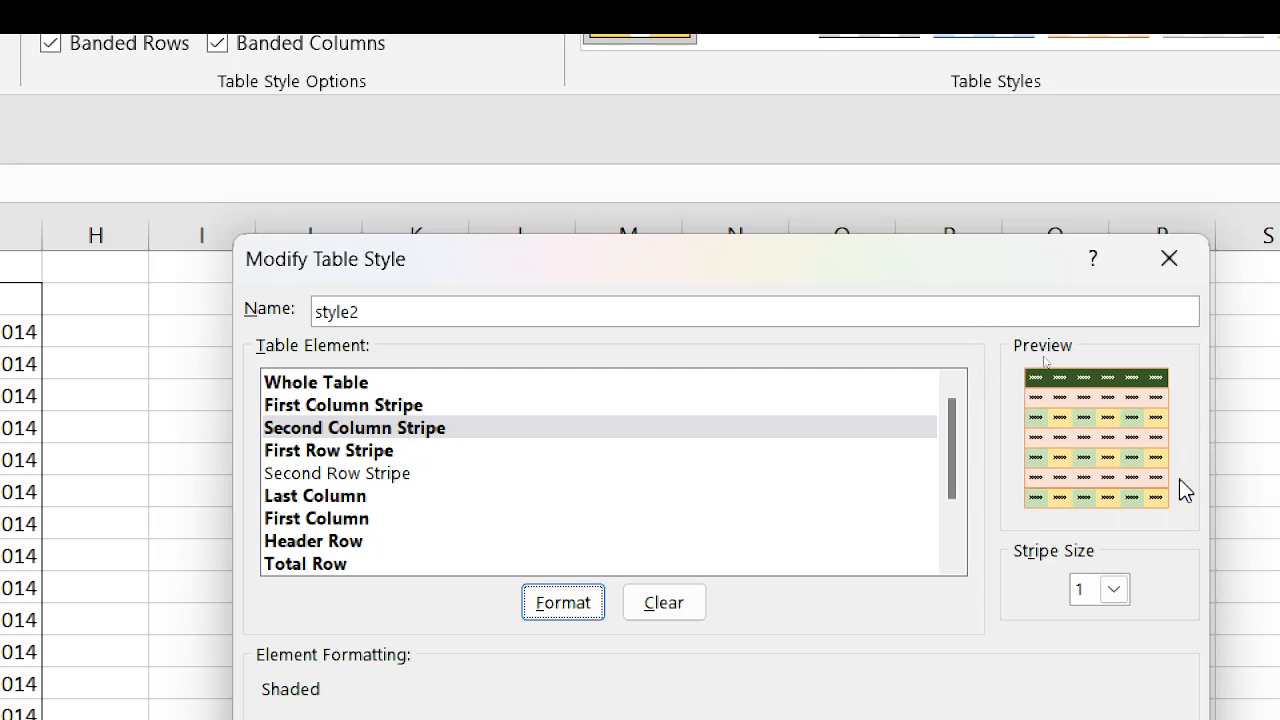
click(330, 450)
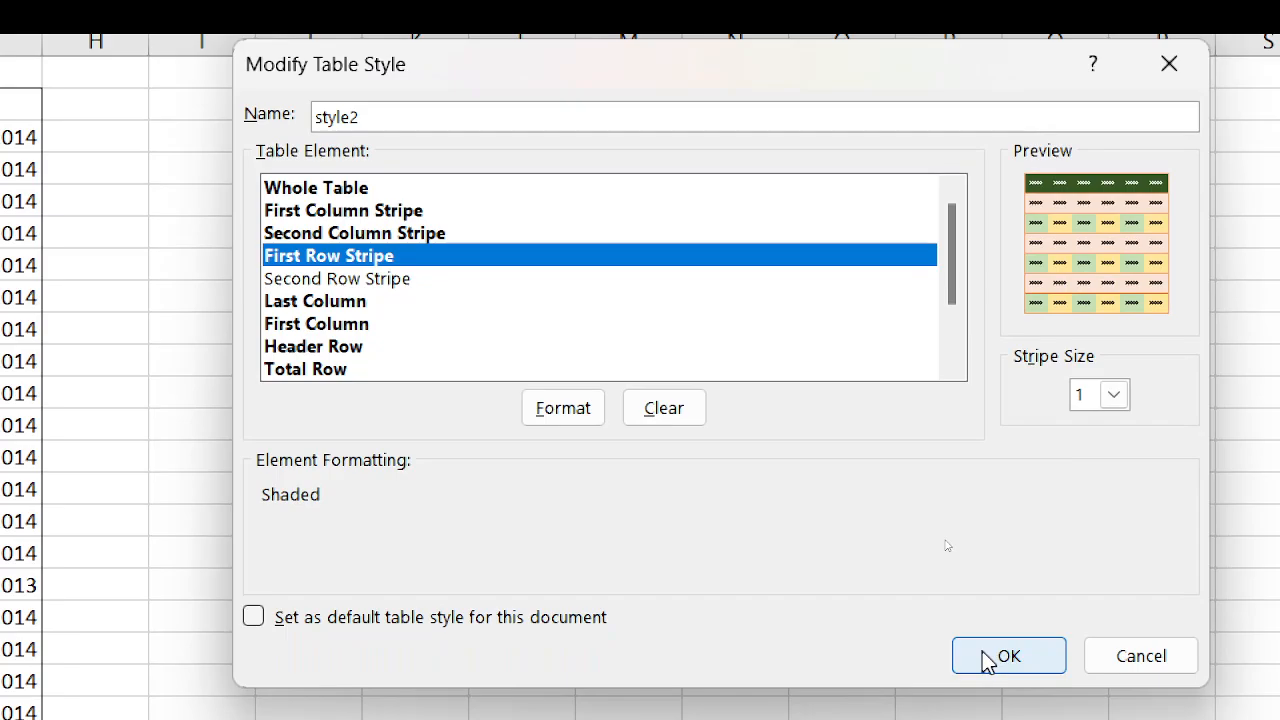
click(985, 657)
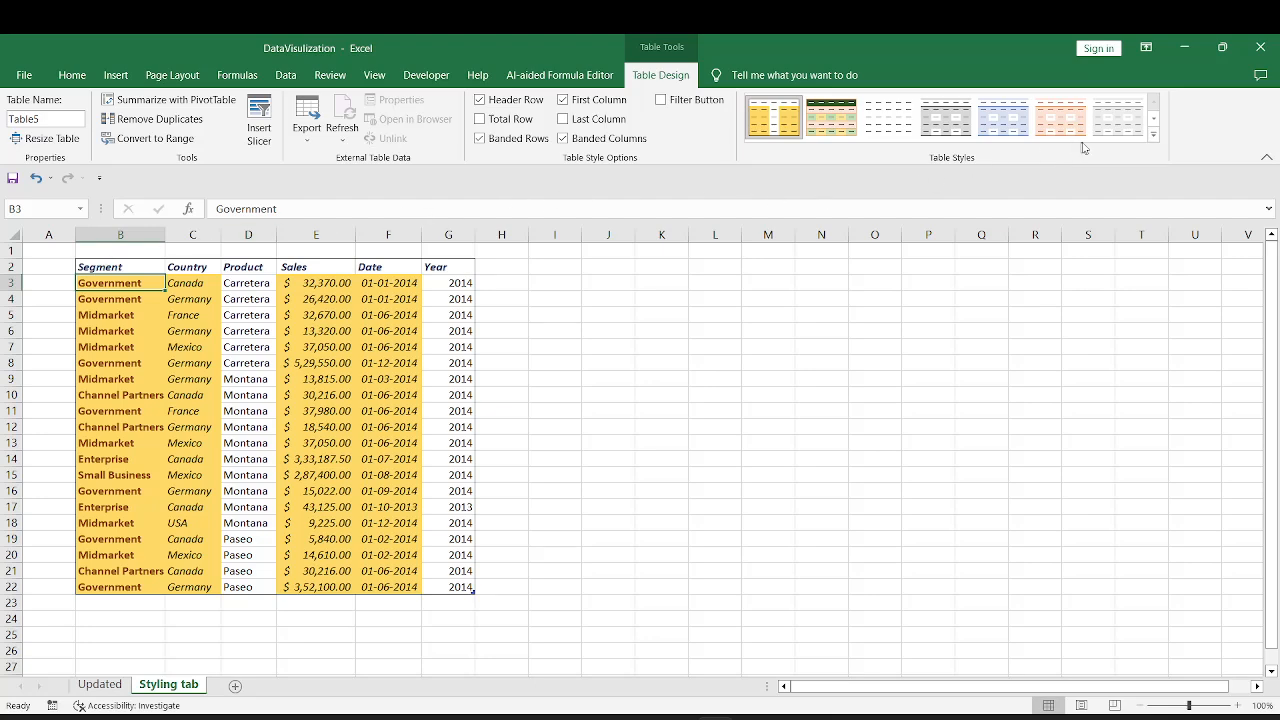
Step: Apply the custom style2 table style to the sales table
click(1151, 137)
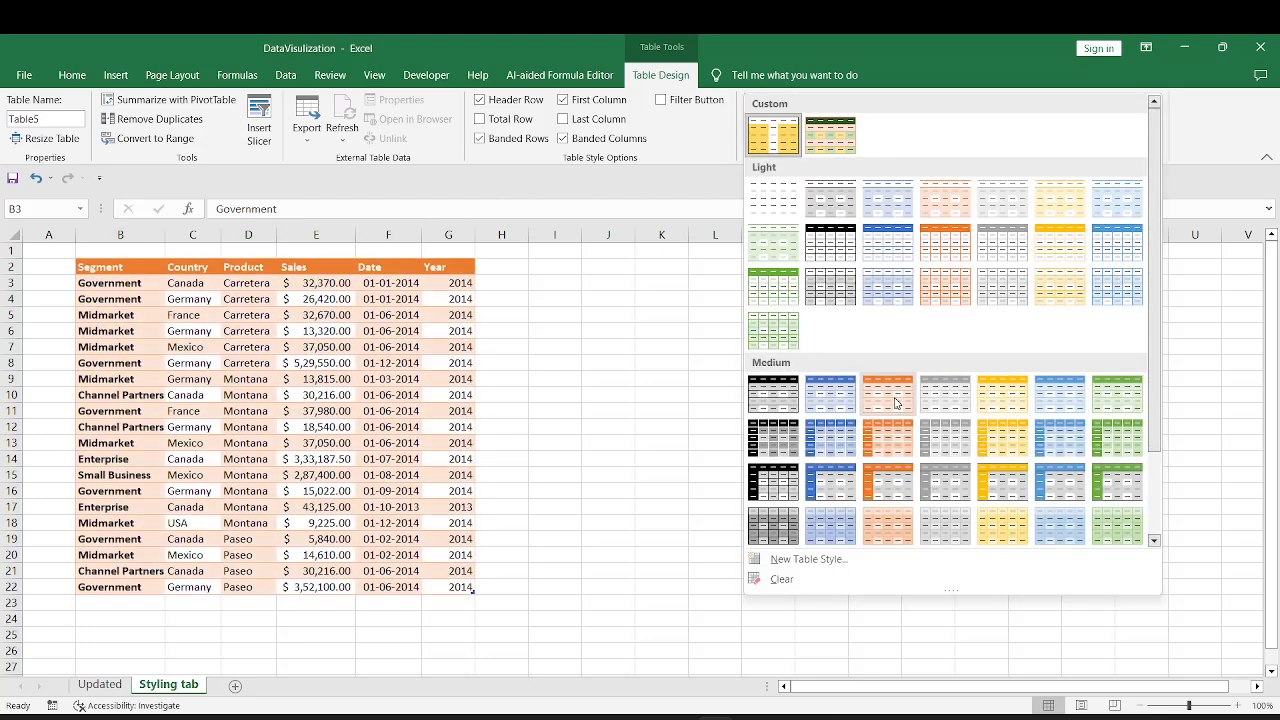
right_click(890, 398)
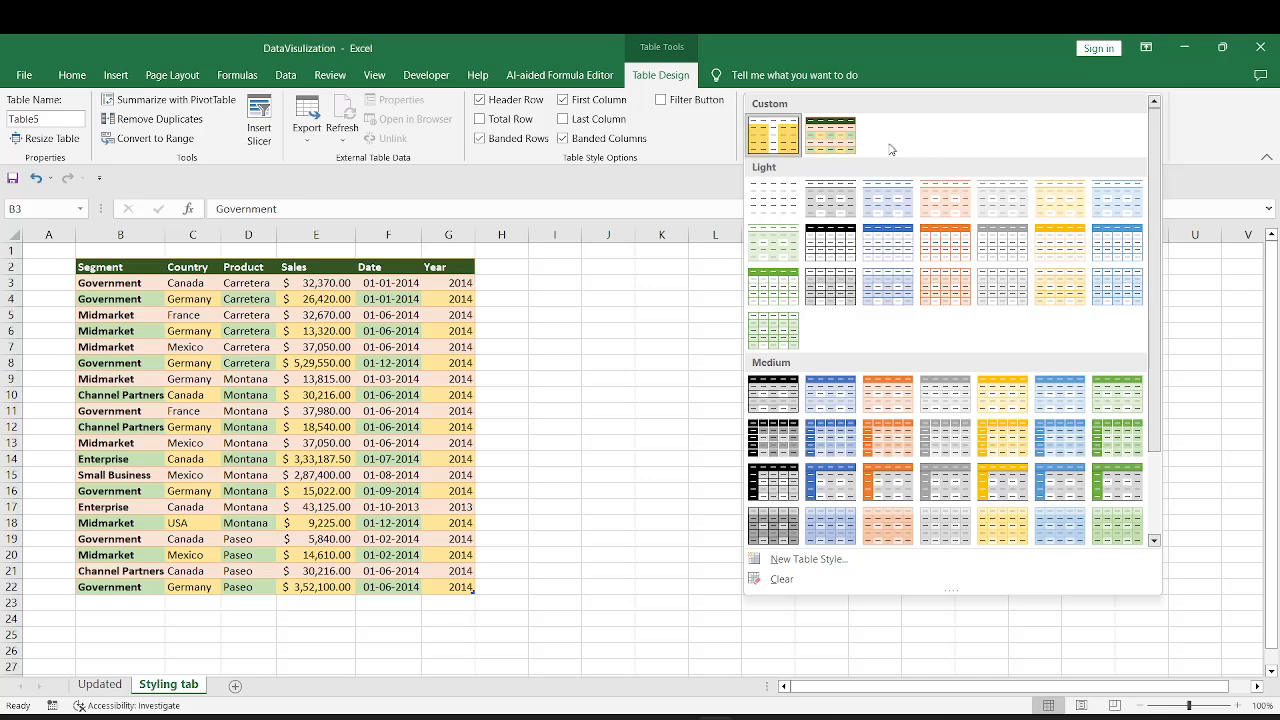
click(838, 147)
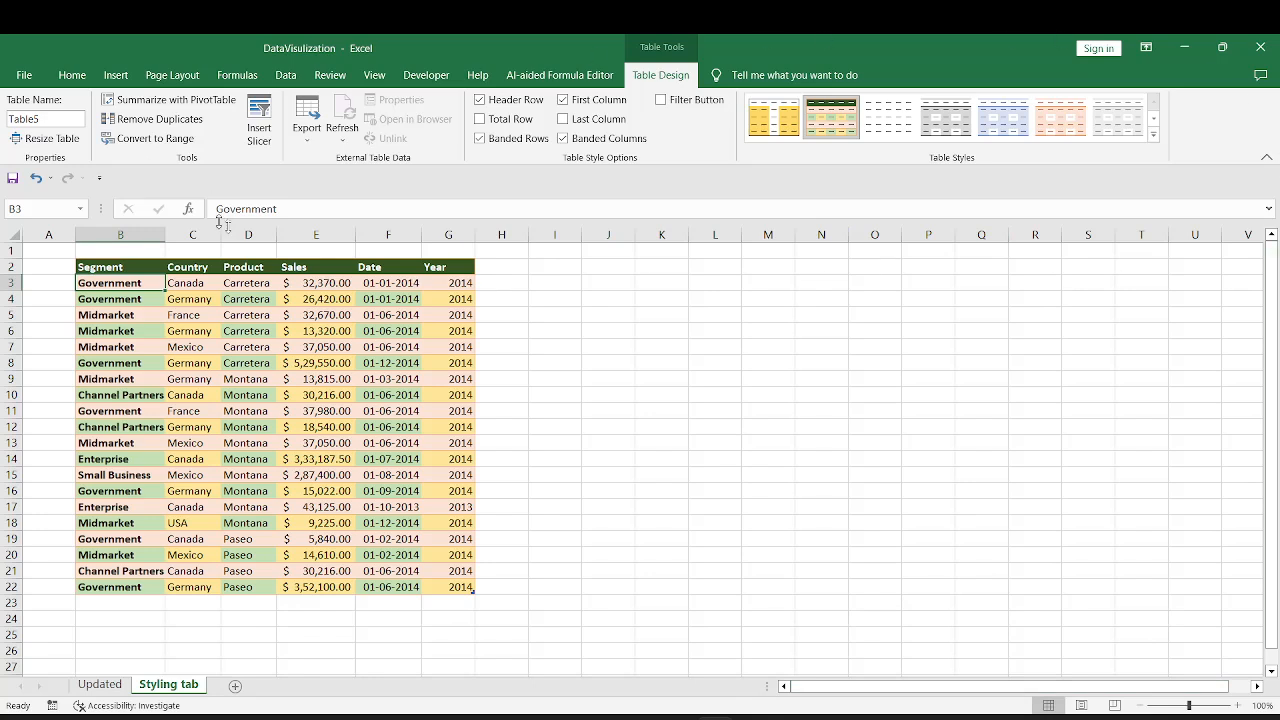
Step: Modify the style2 table style by giving its Header Row element a dark blue fill
click(119, 267)
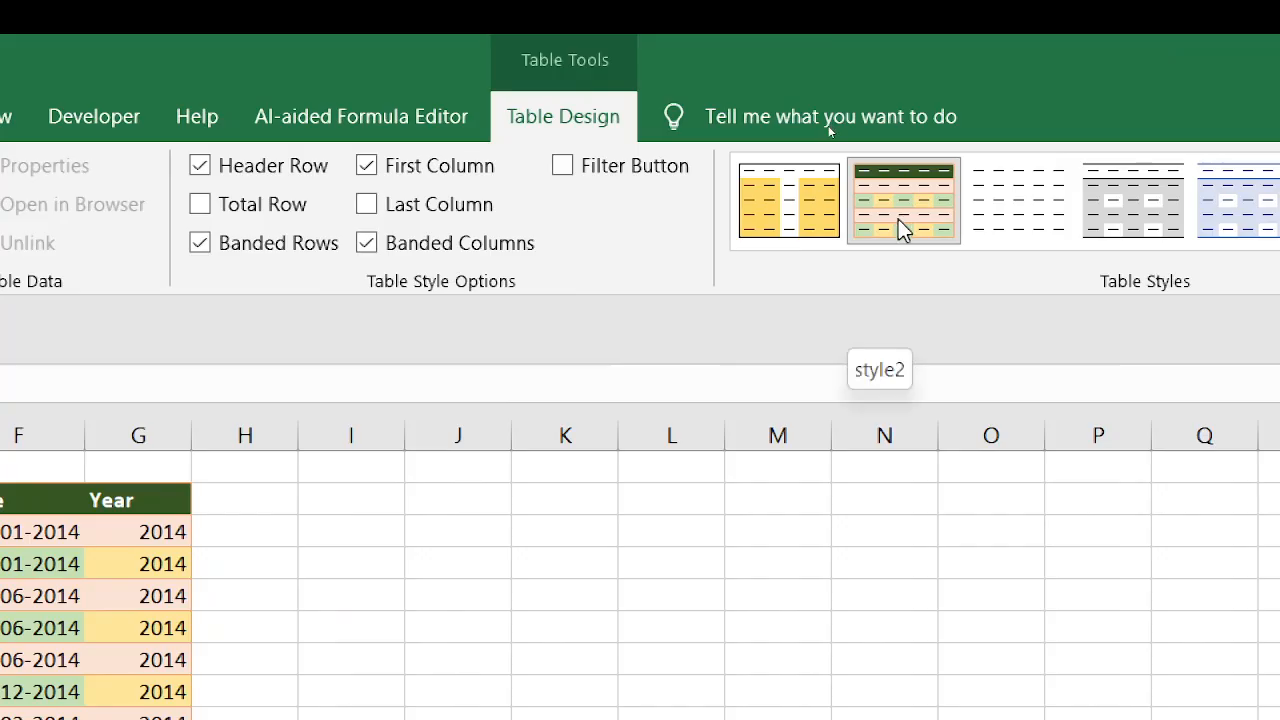
right_click(898, 220)
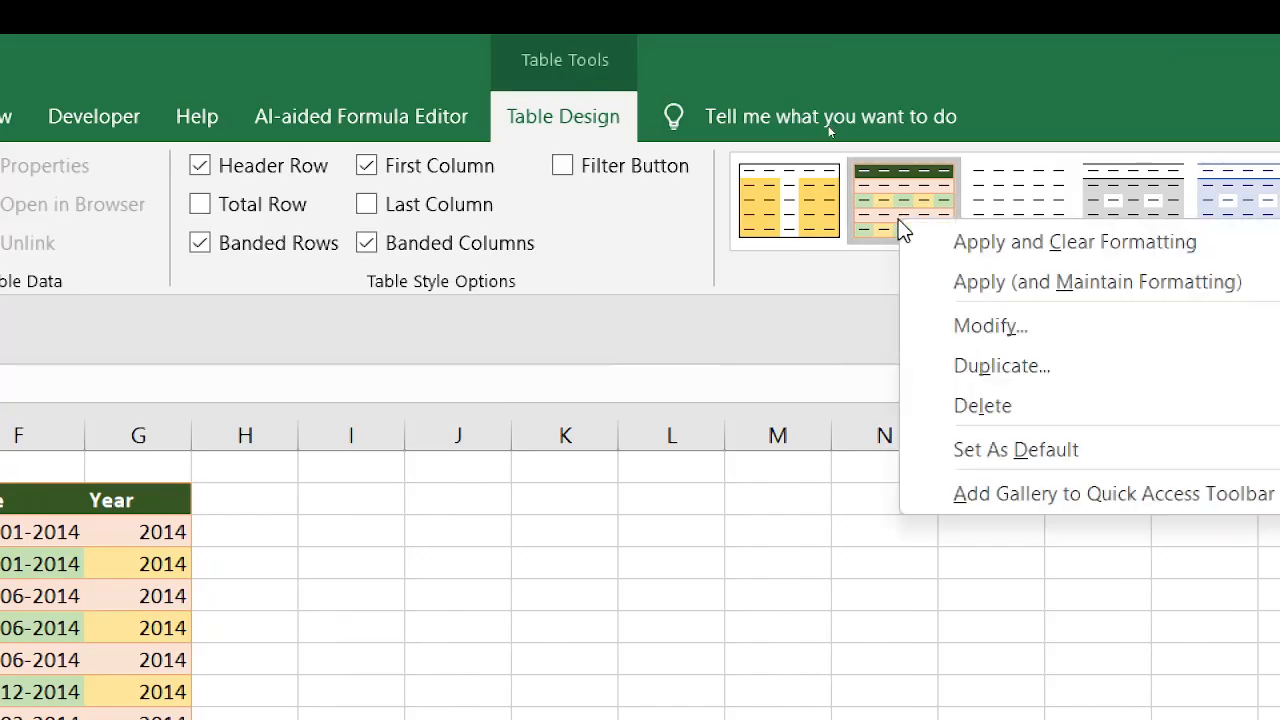
click(988, 327)
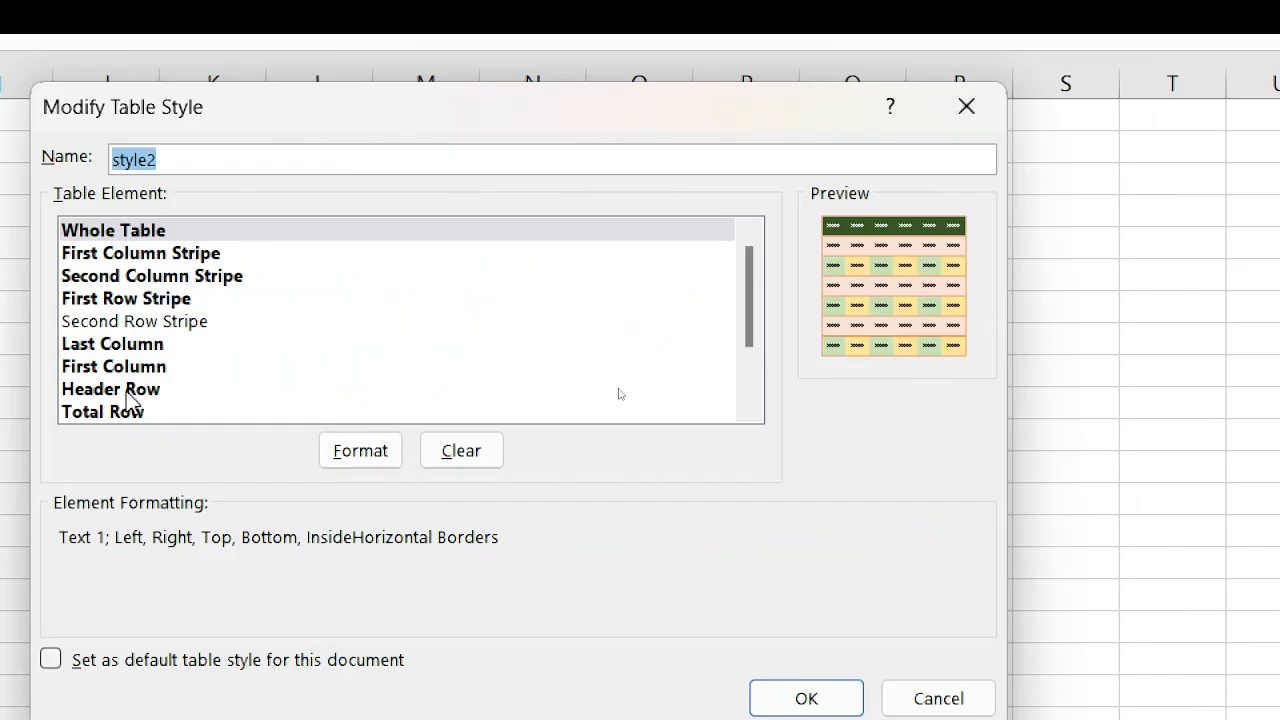
click(130, 396)
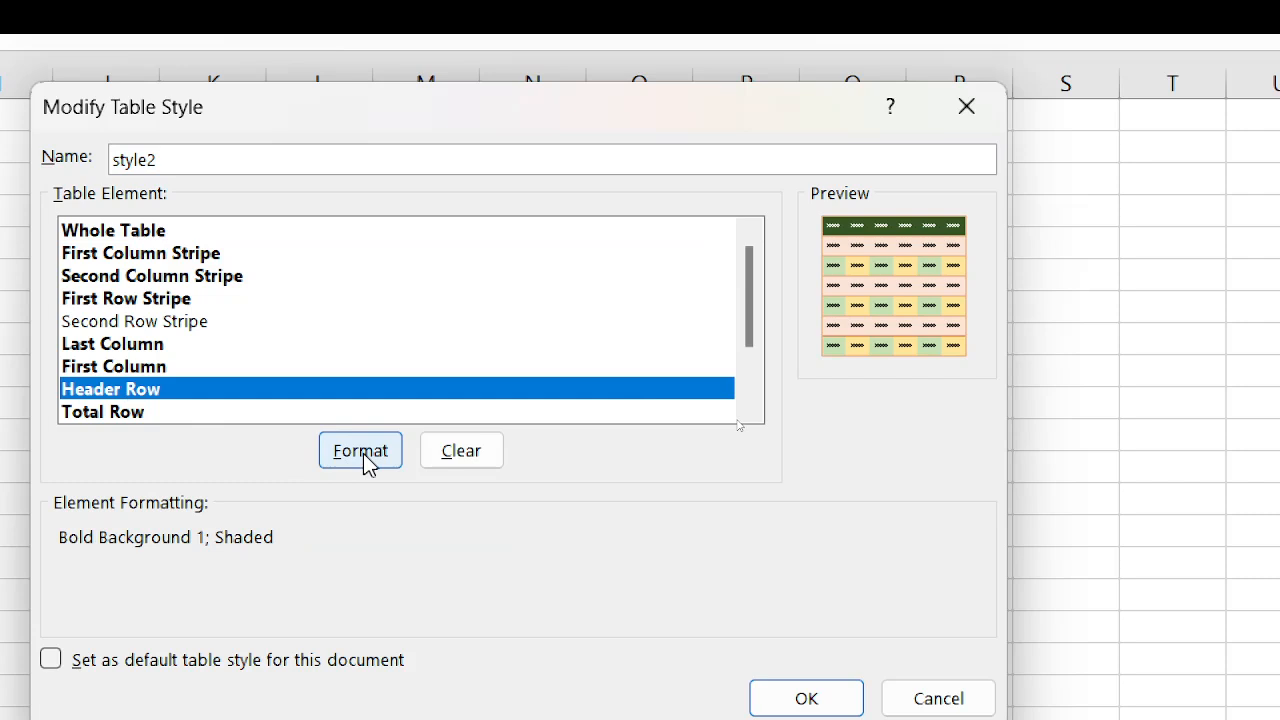
click(362, 451)
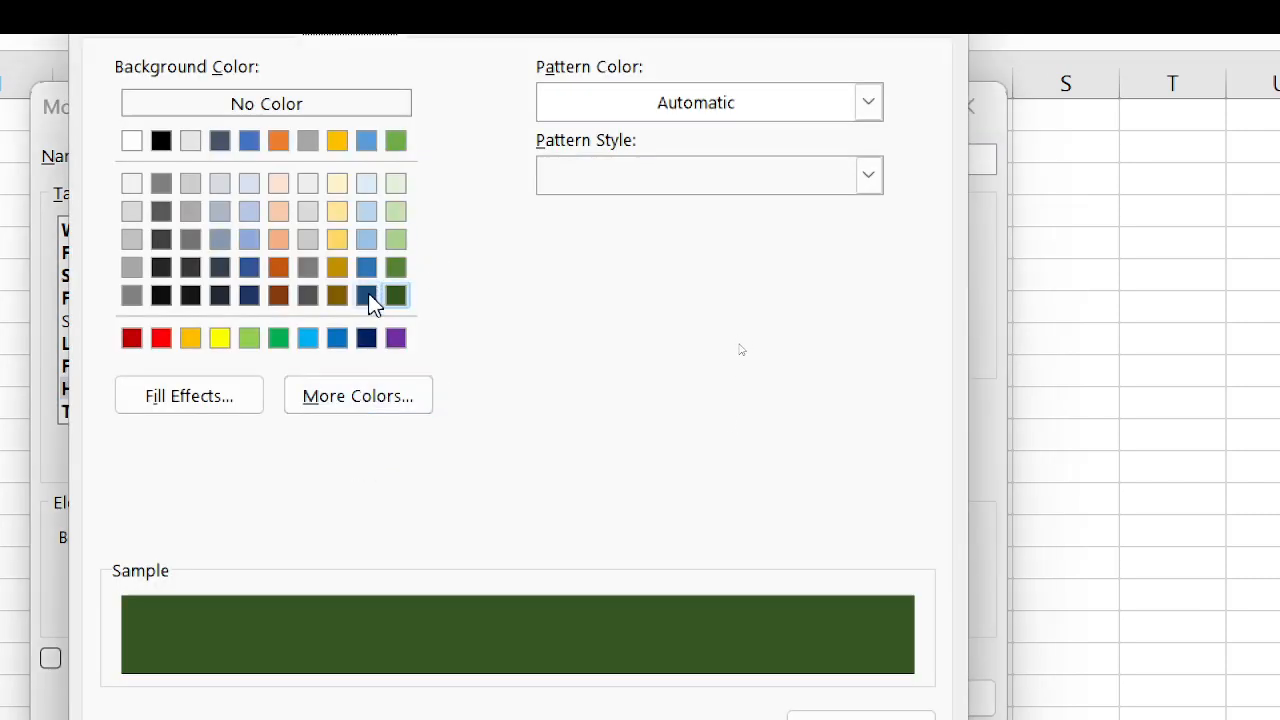
click(366, 296)
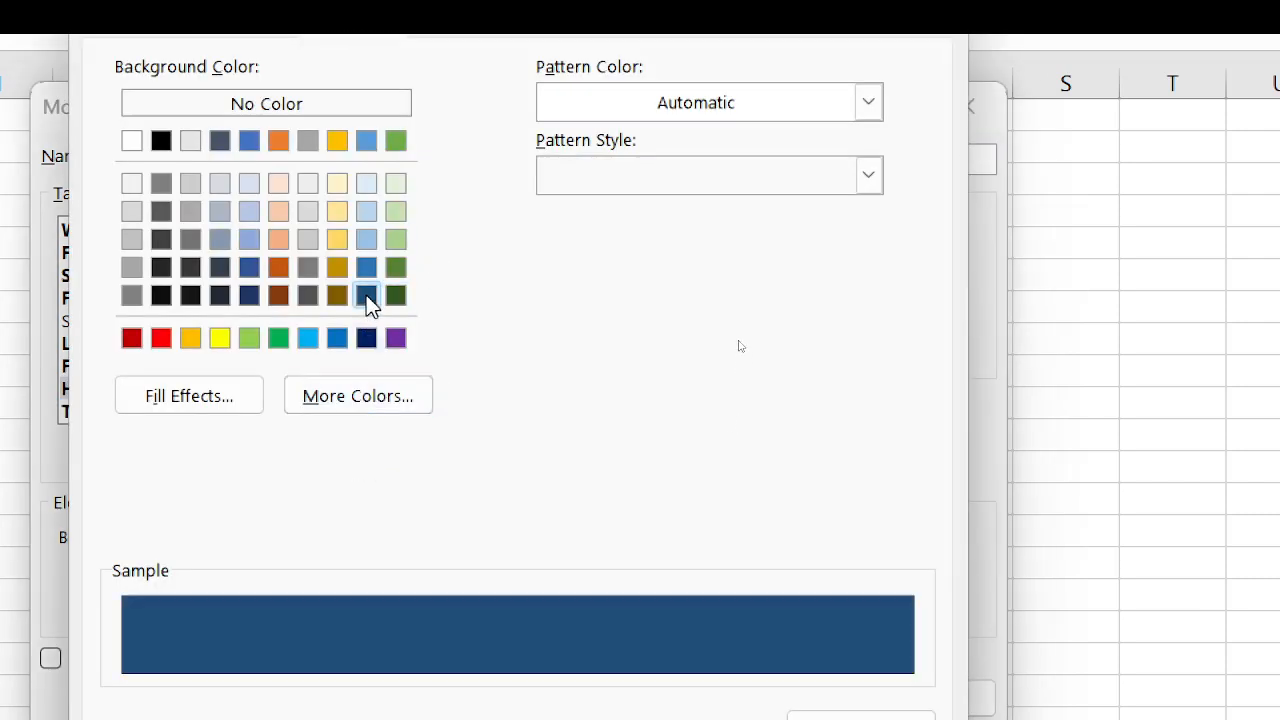
click(746, 708)
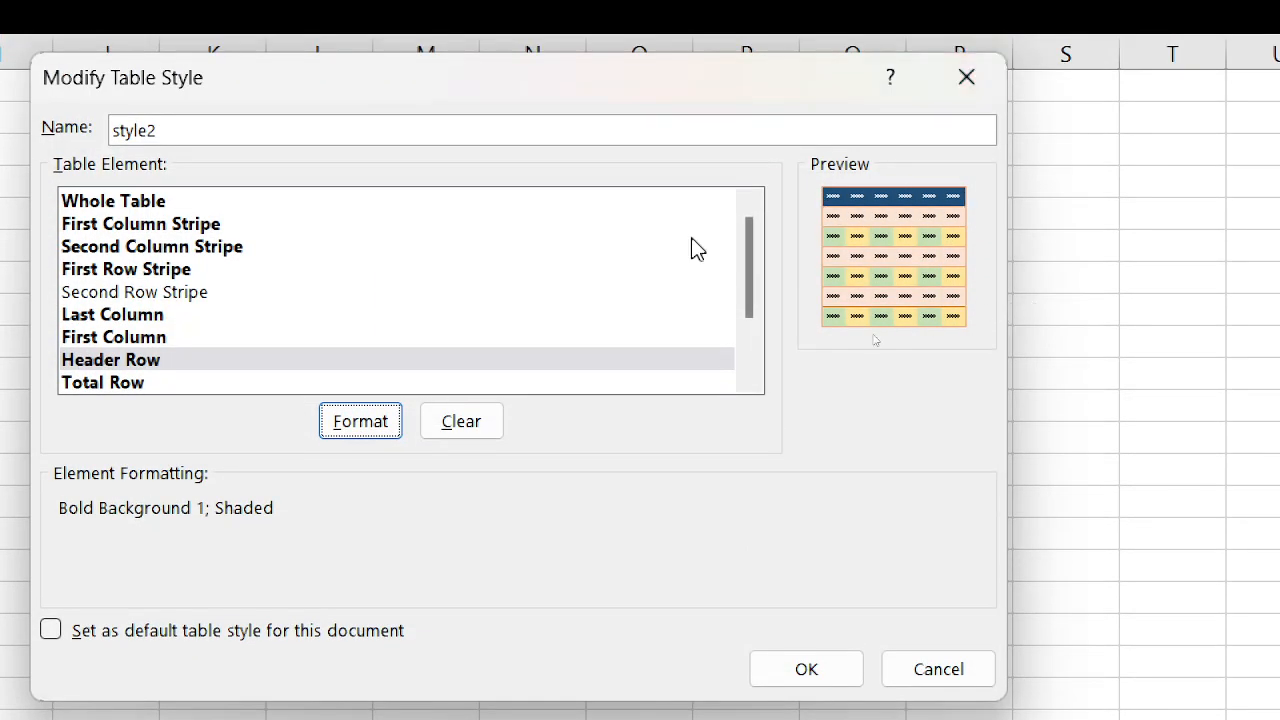
Step: Give the Second Column Stripe element a paler gold fill and save the changes to style2
click(140, 268)
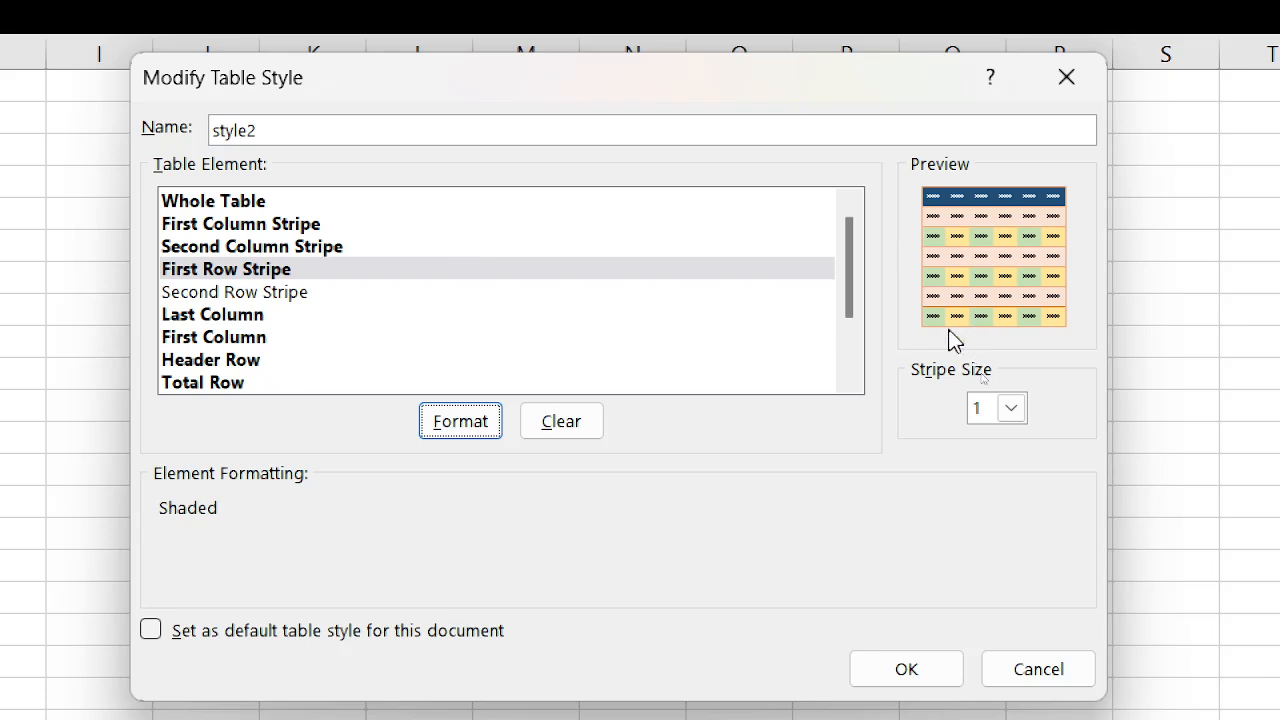
click(222, 250)
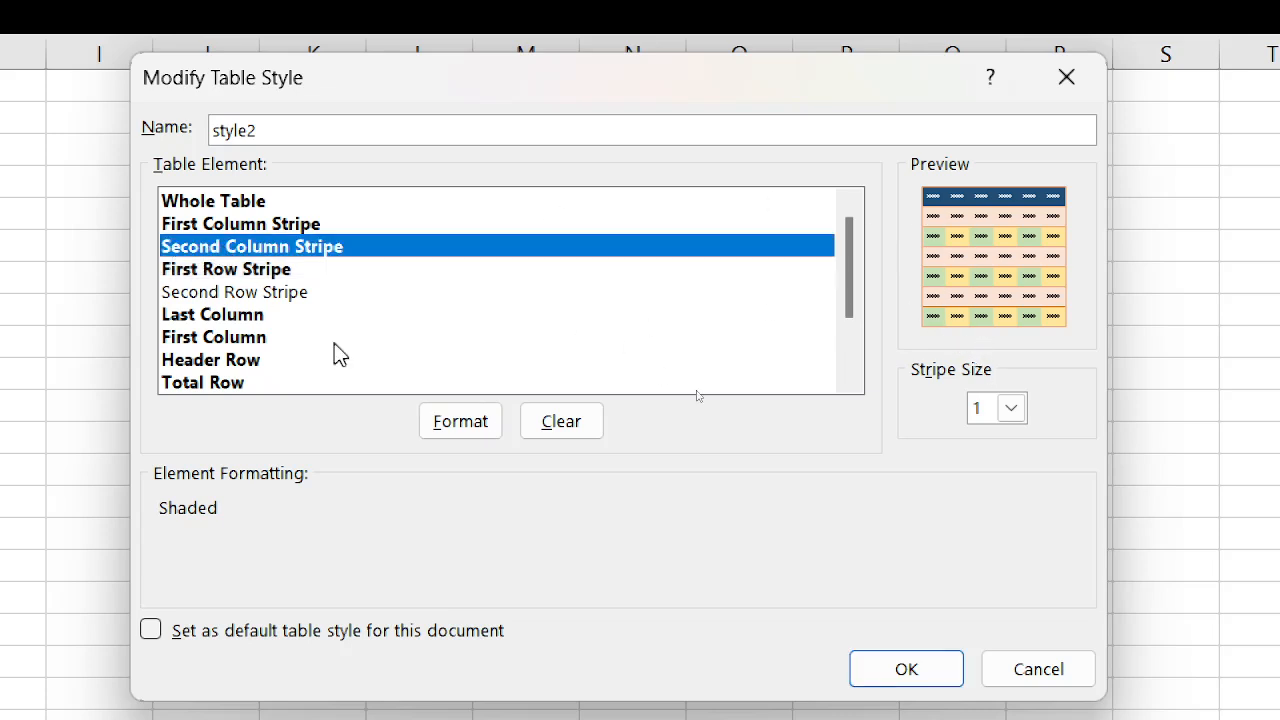
click(460, 430)
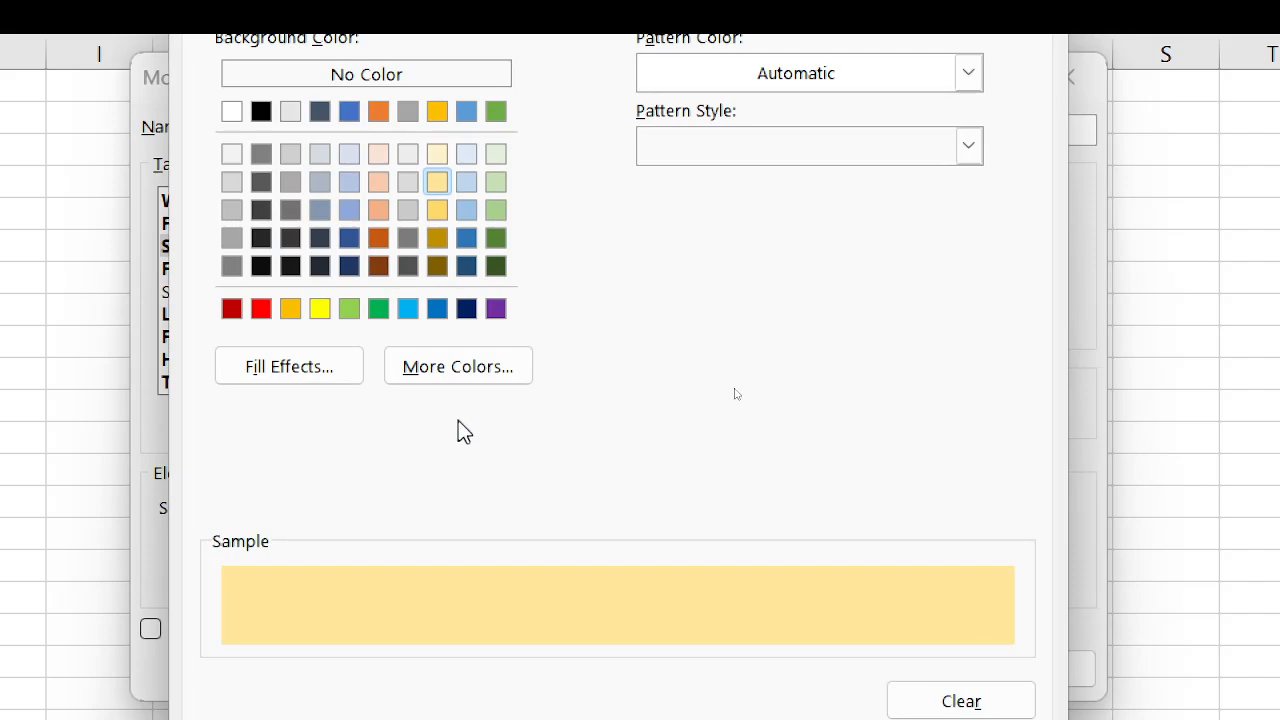
click(437, 153)
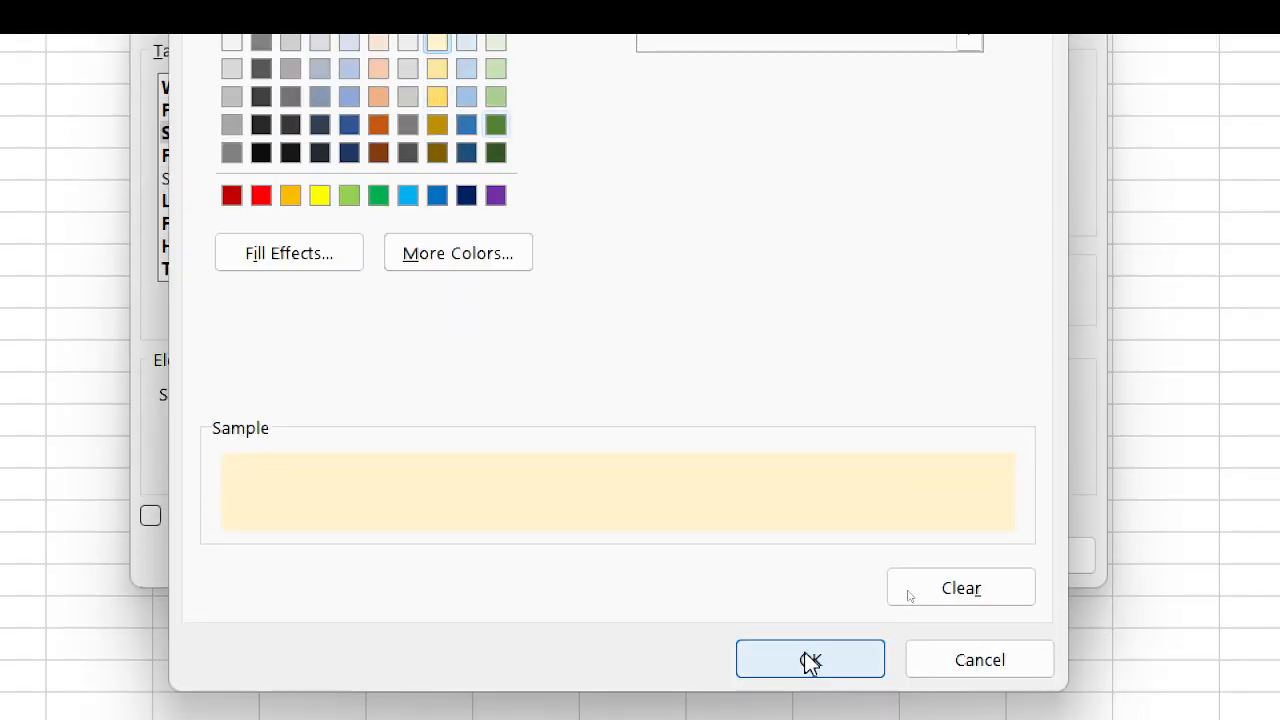
click(808, 660)
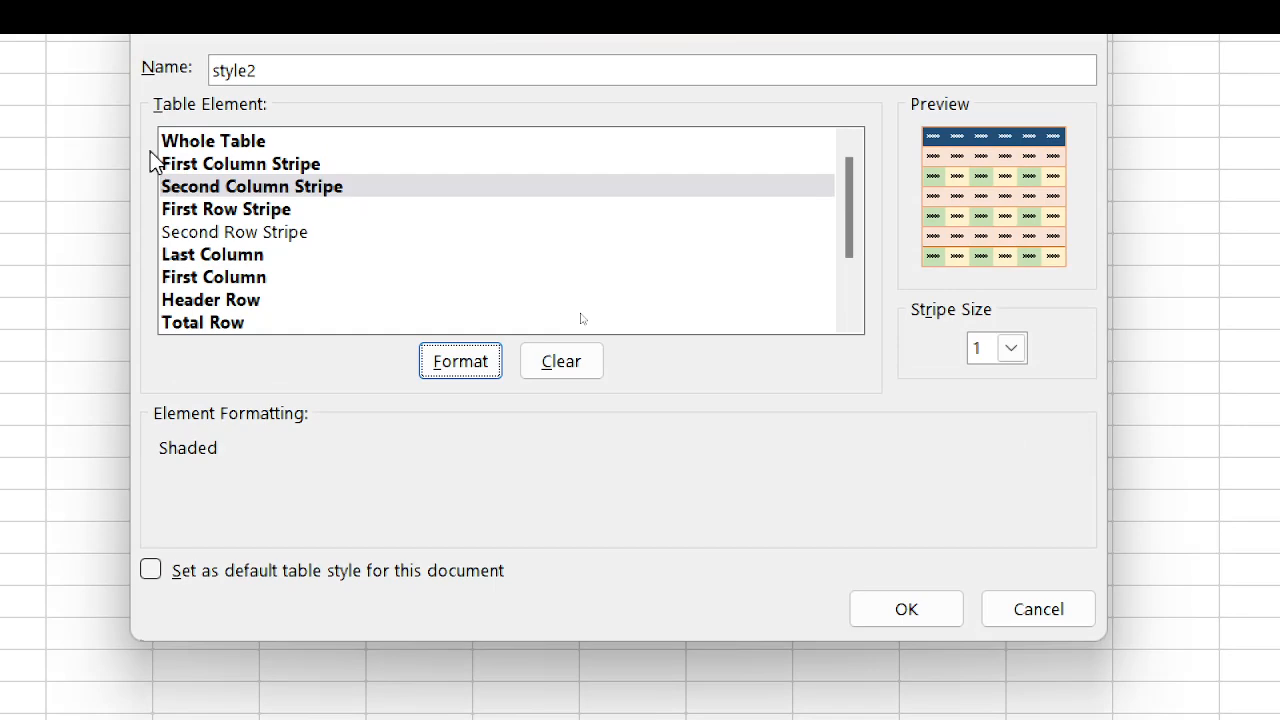
click(903, 612)
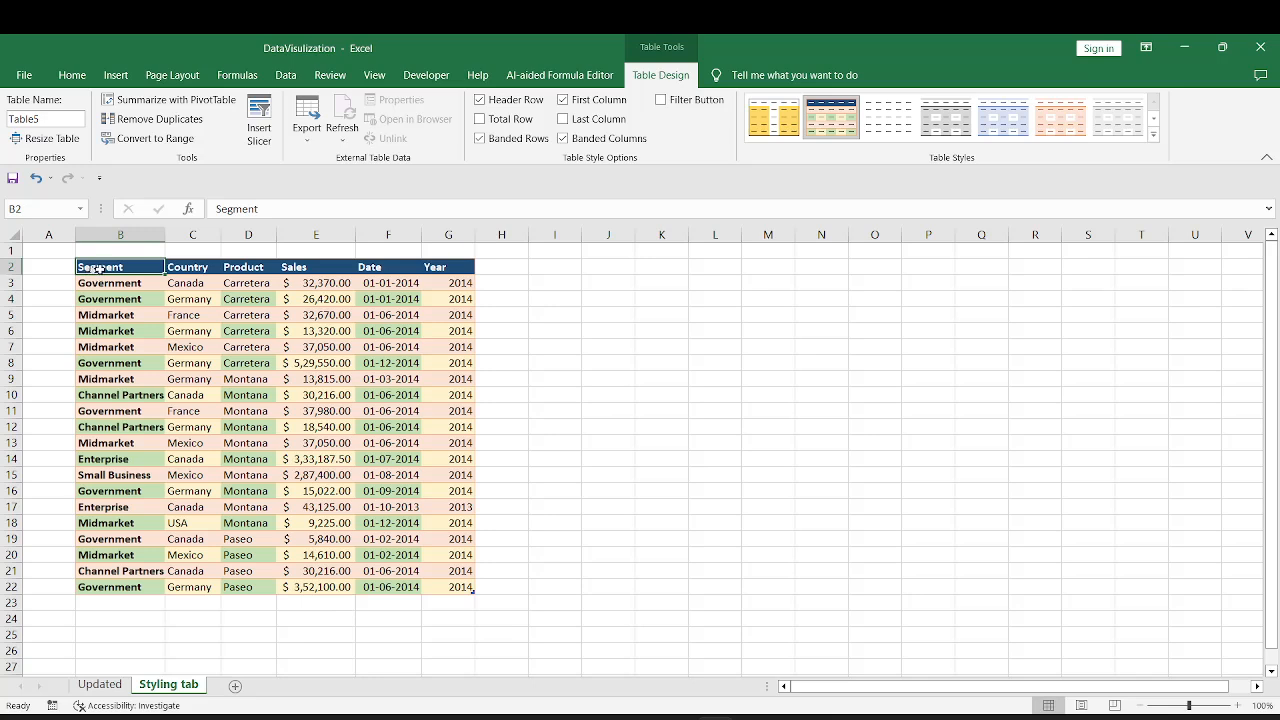
drag(100, 270, 92, 586)
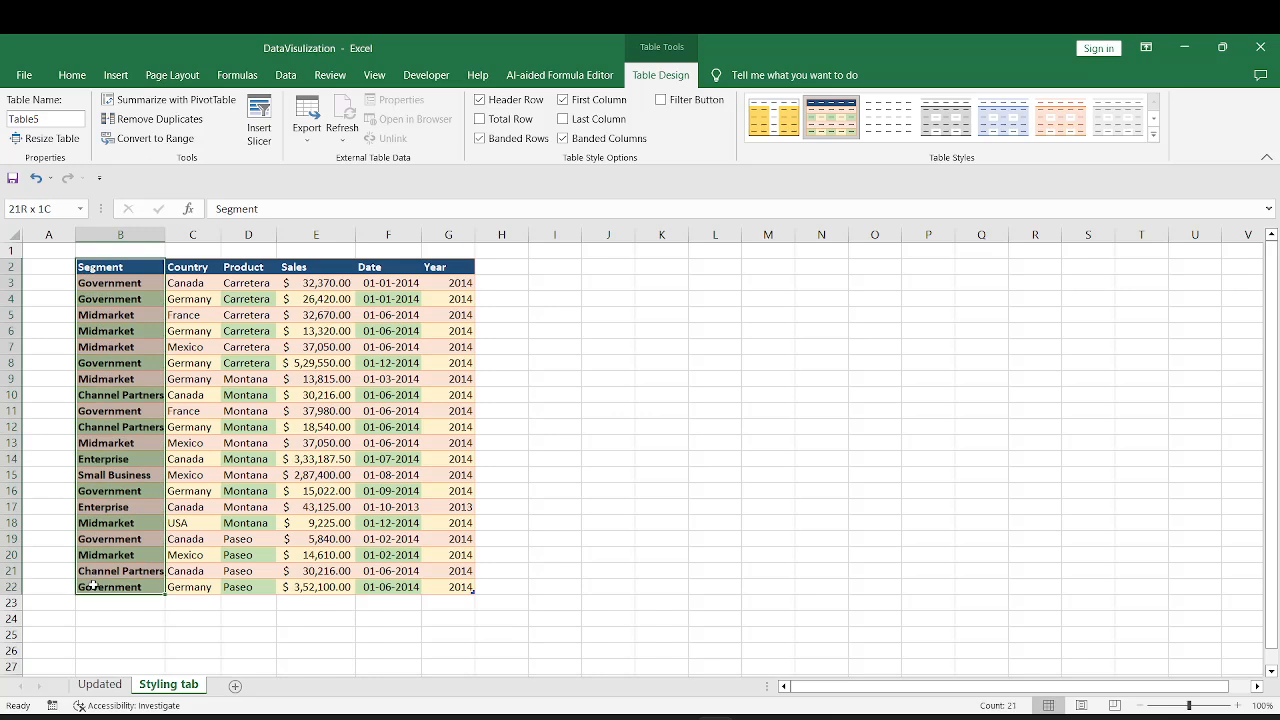
click(135, 283)
drag(135, 283, 144, 586)
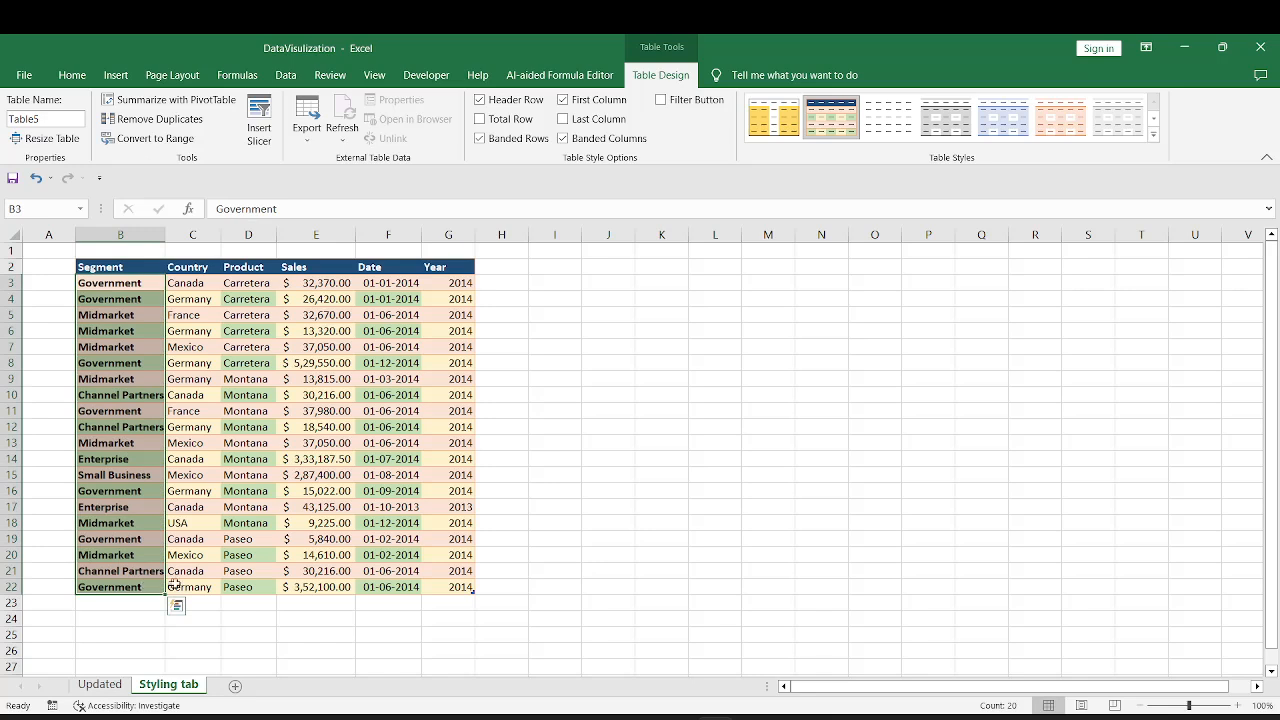
Step: Modify style2 so the First Column element uses the Regular font style, and save the style
right_click(827, 123)
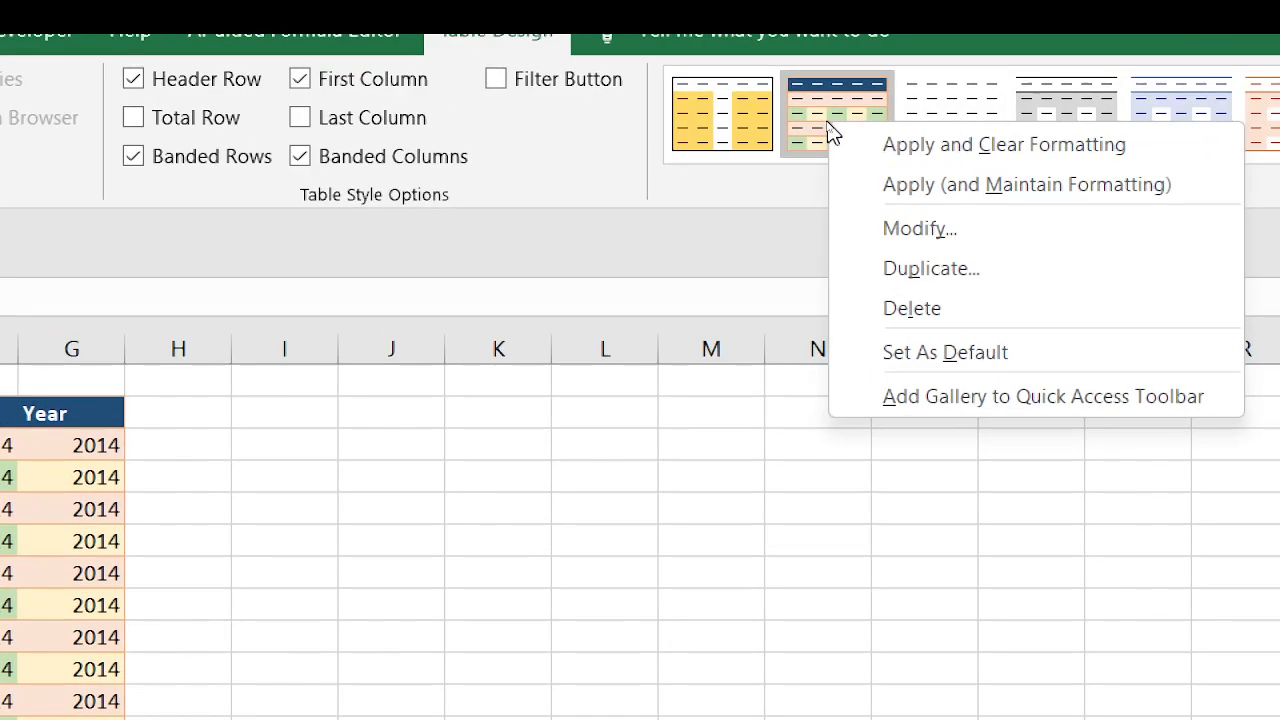
click(893, 240)
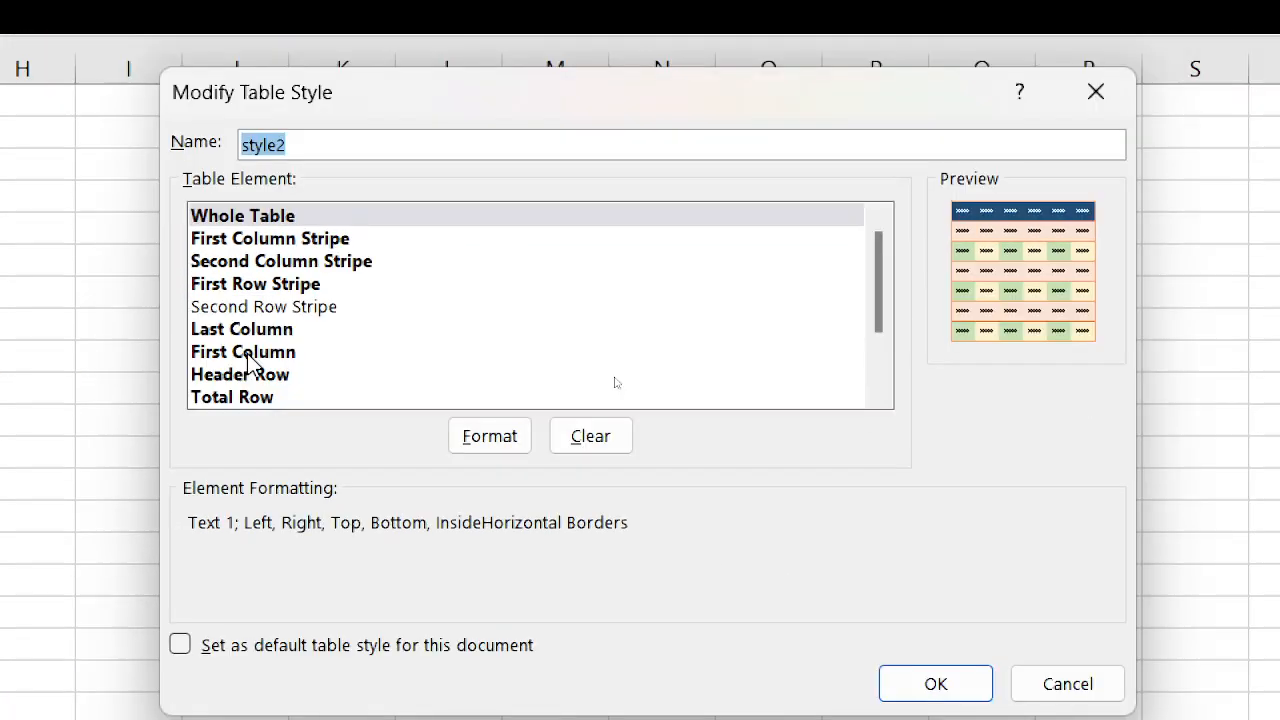
click(247, 352)
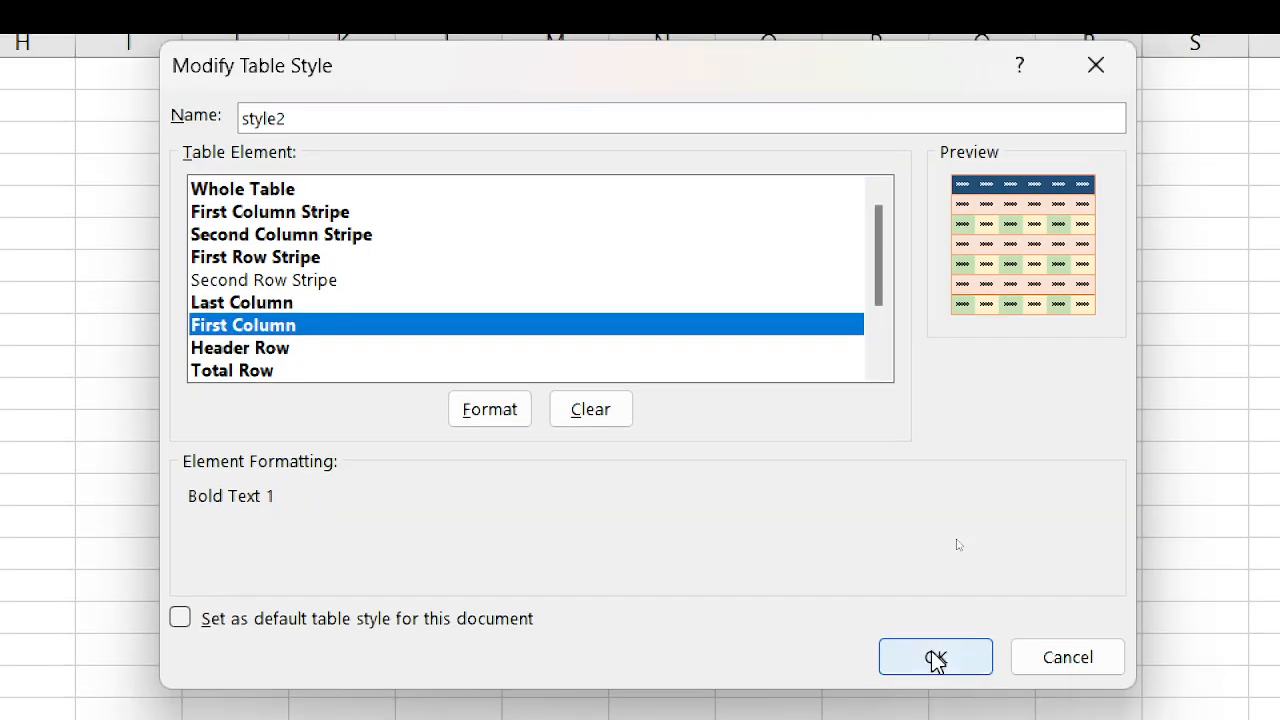
click(488, 416)
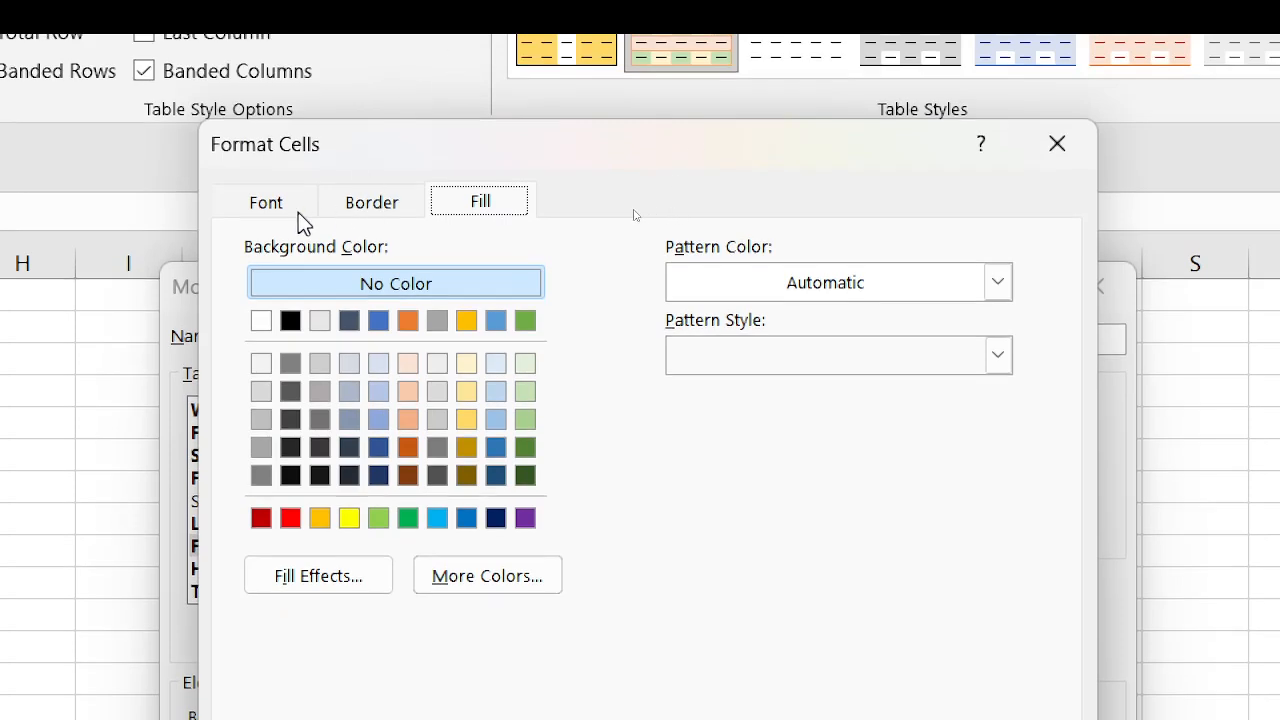
click(267, 209)
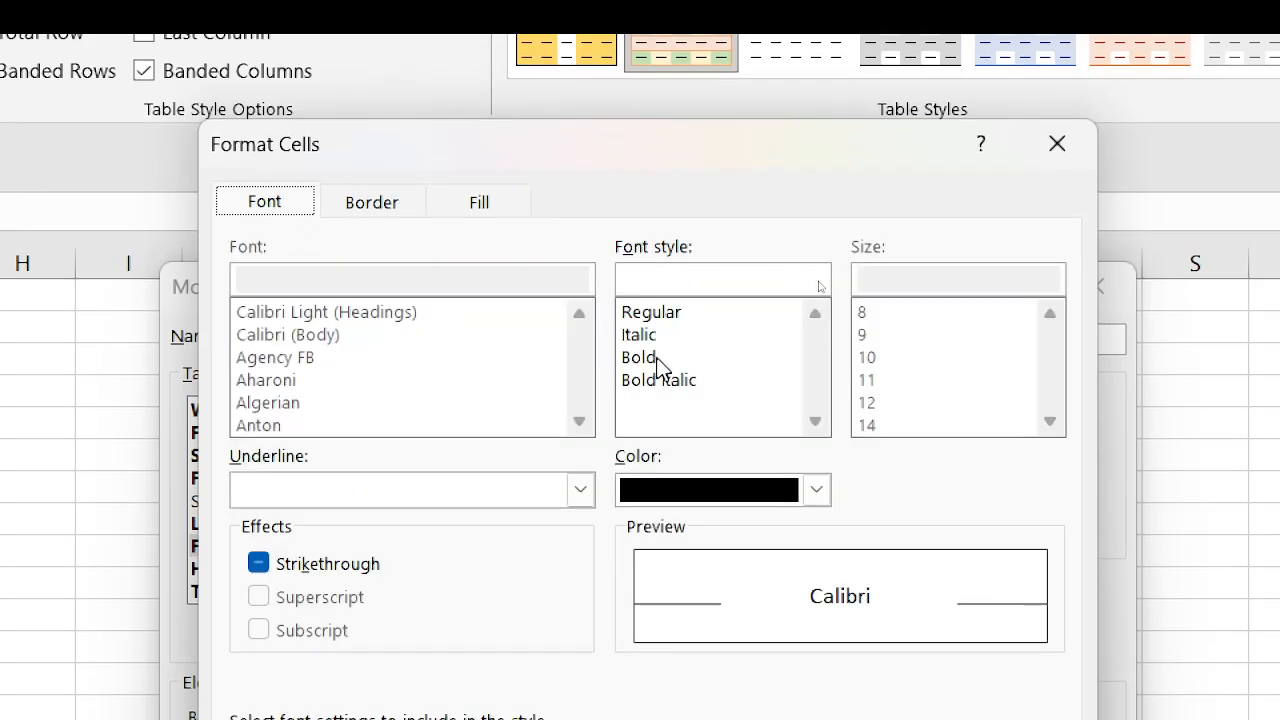
click(646, 313)
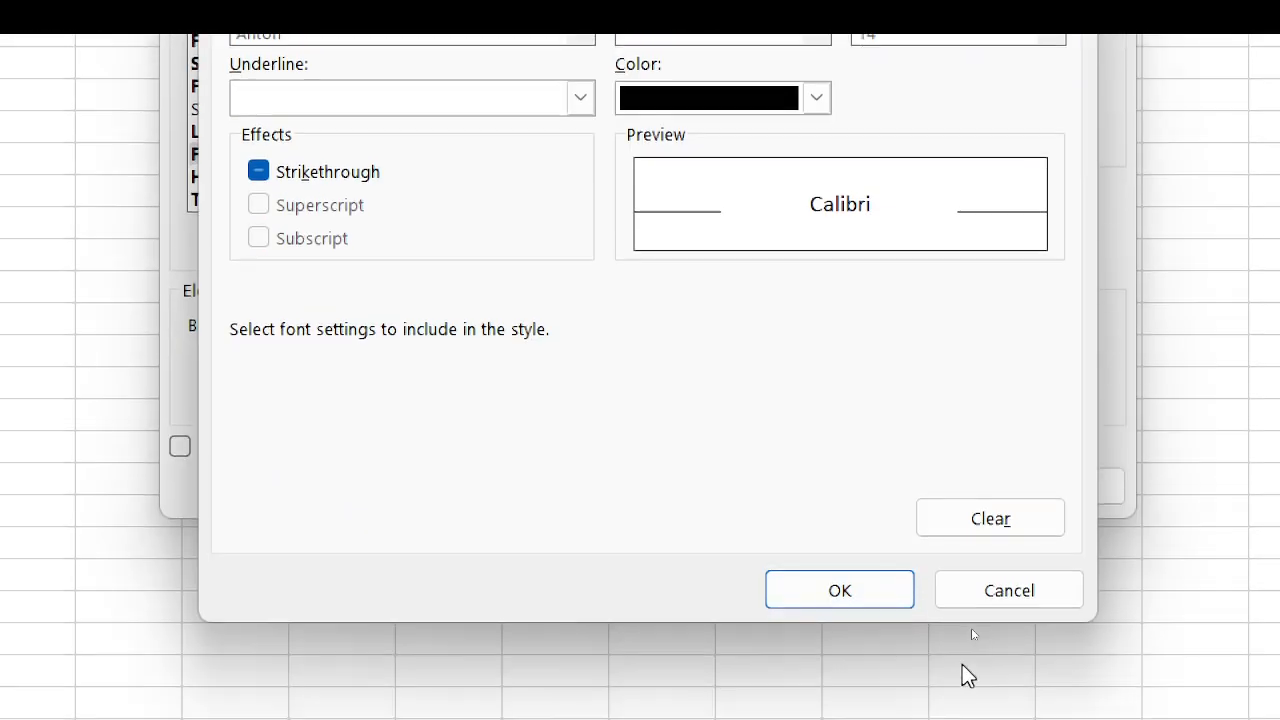
click(839, 594)
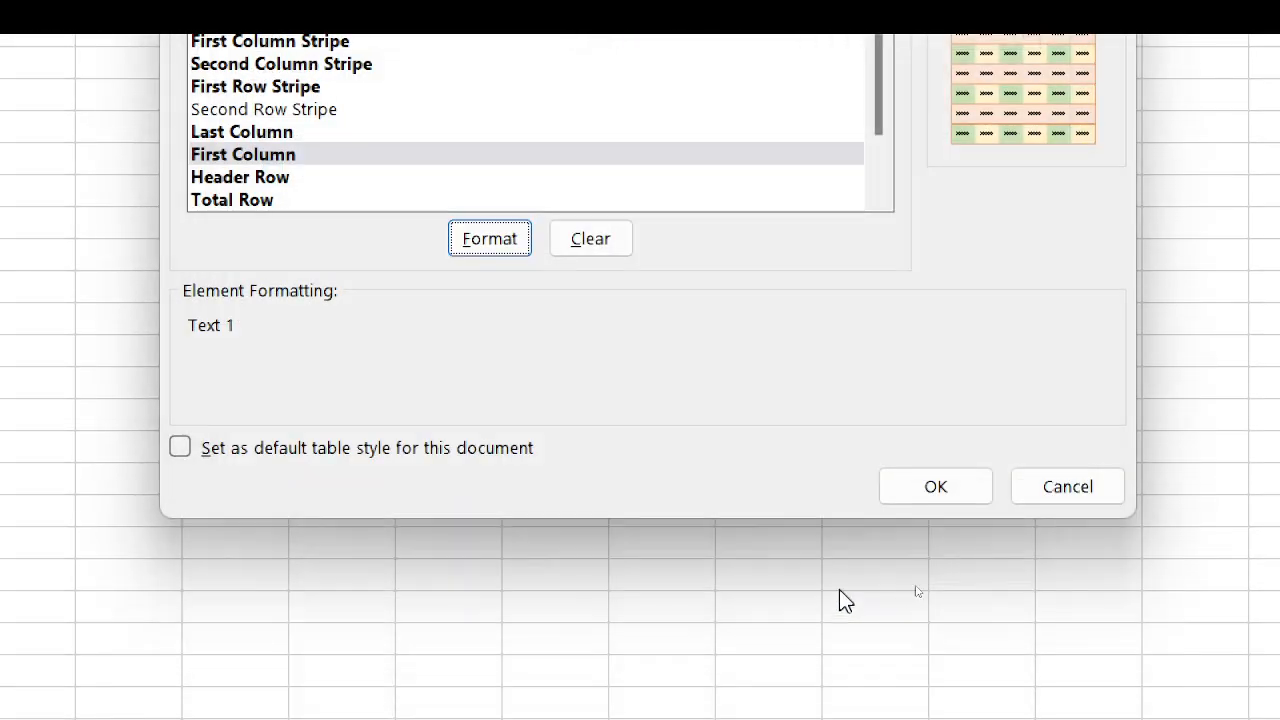
click(936, 490)
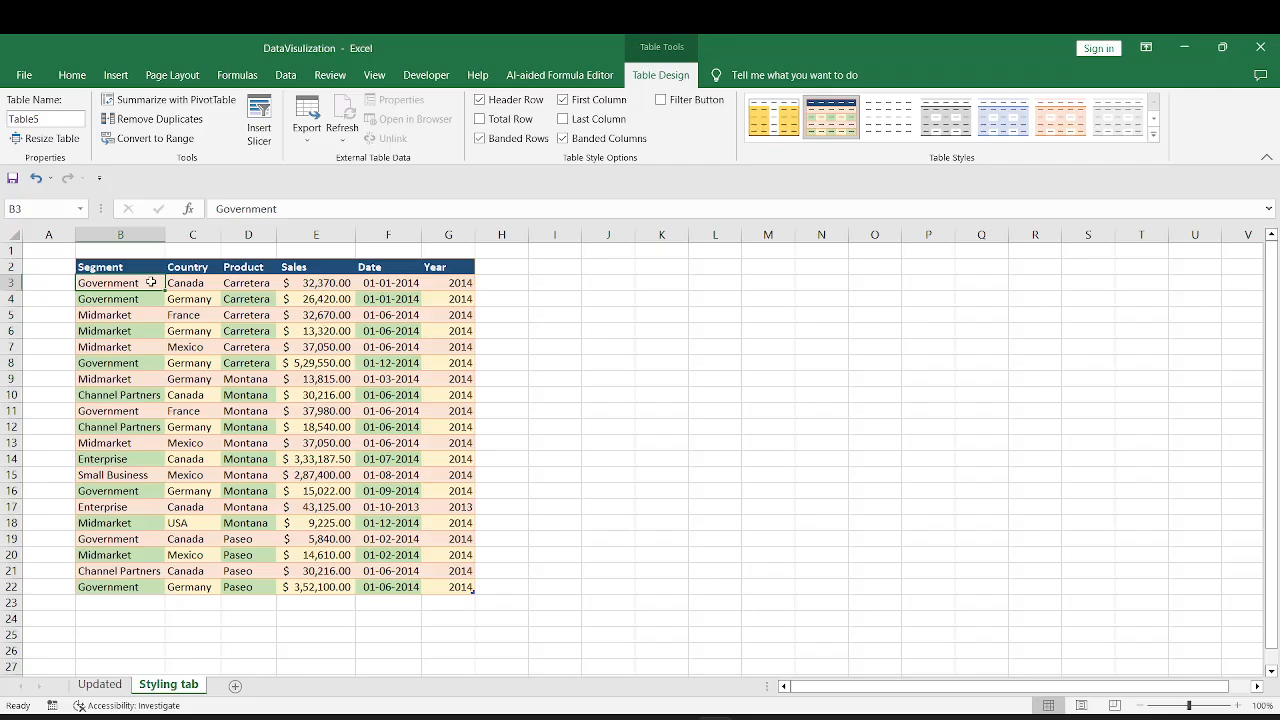
drag(150, 283, 156, 590)
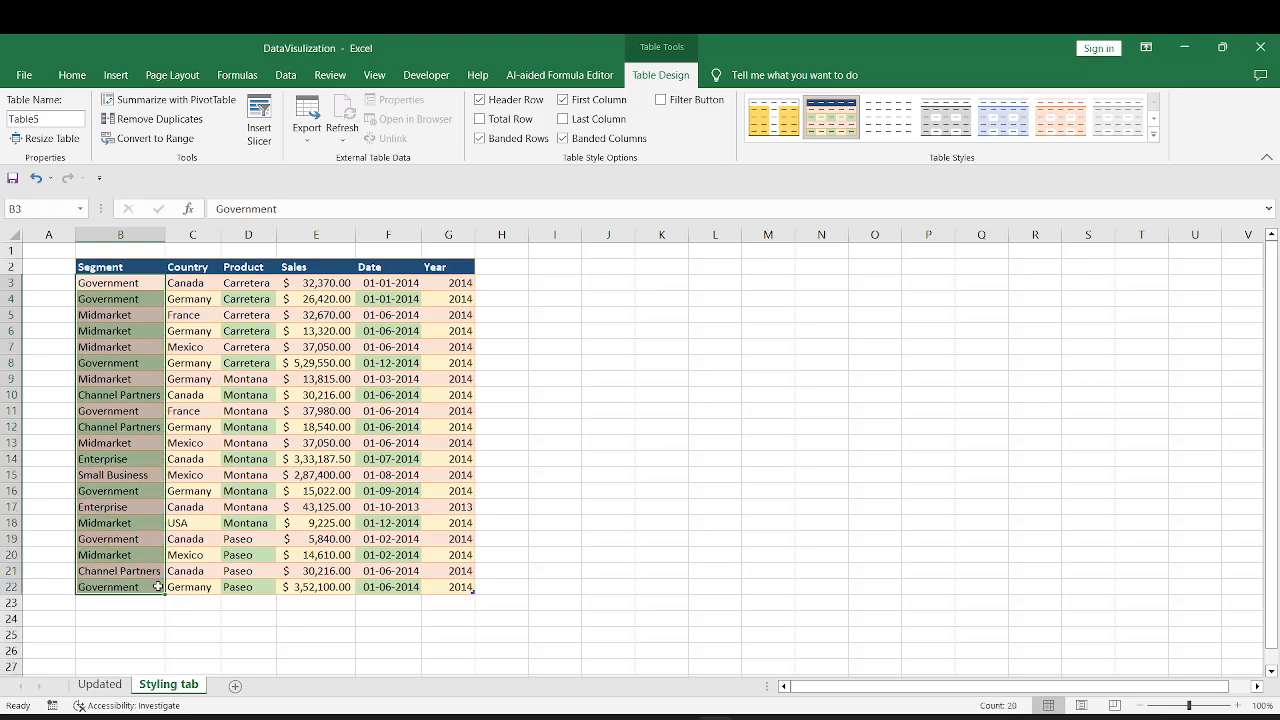
click(135, 283)
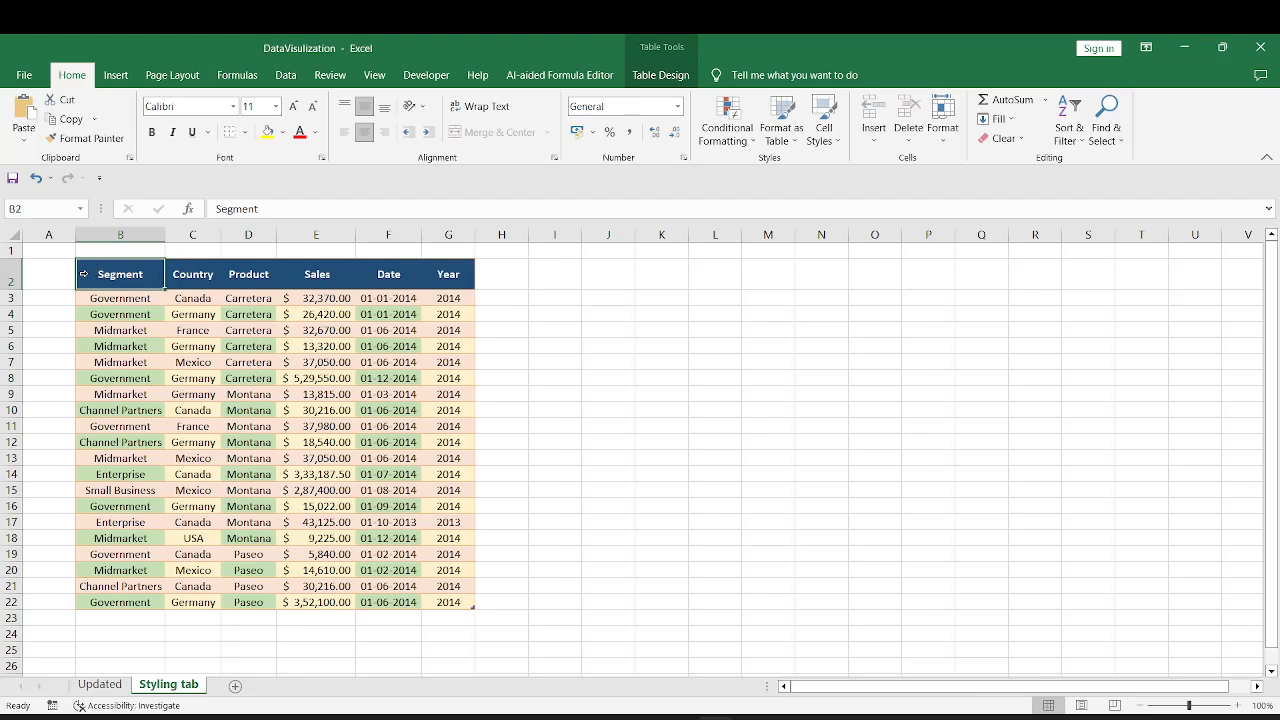
Step: Enlarge the table's header row text to size 14 and keep it vertically middle-aligned
click(83, 274)
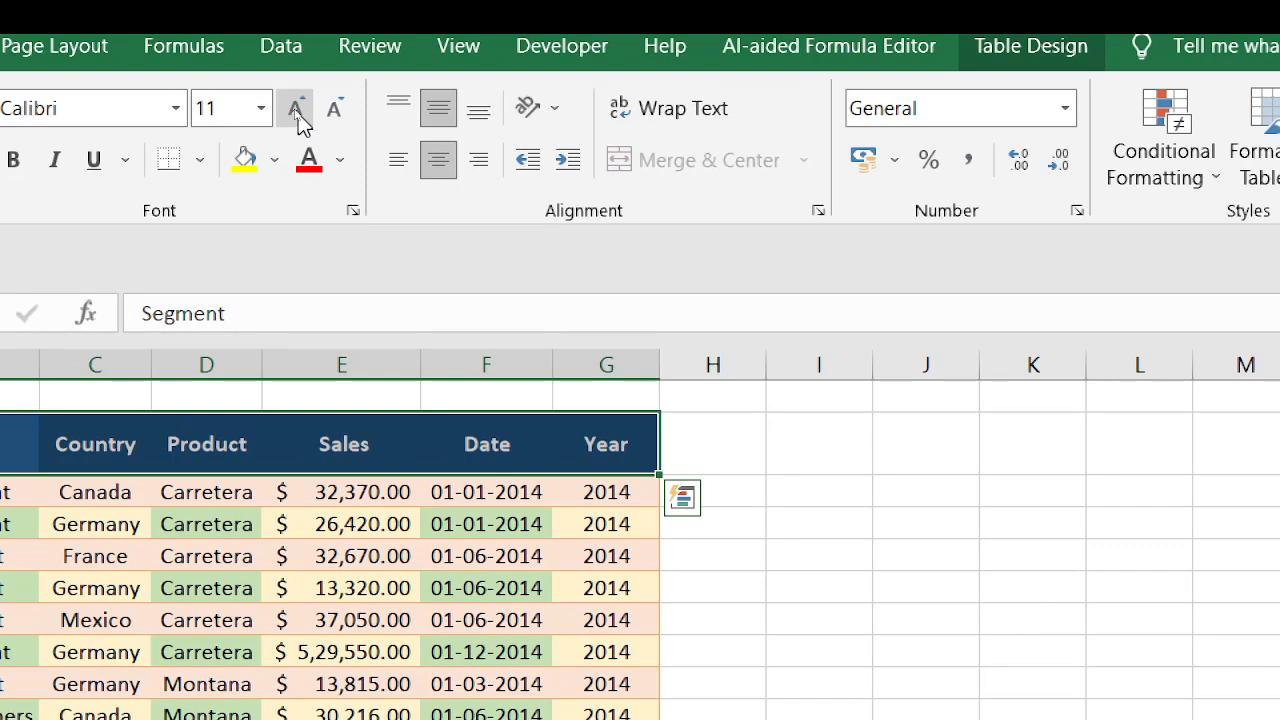
click(296, 110)
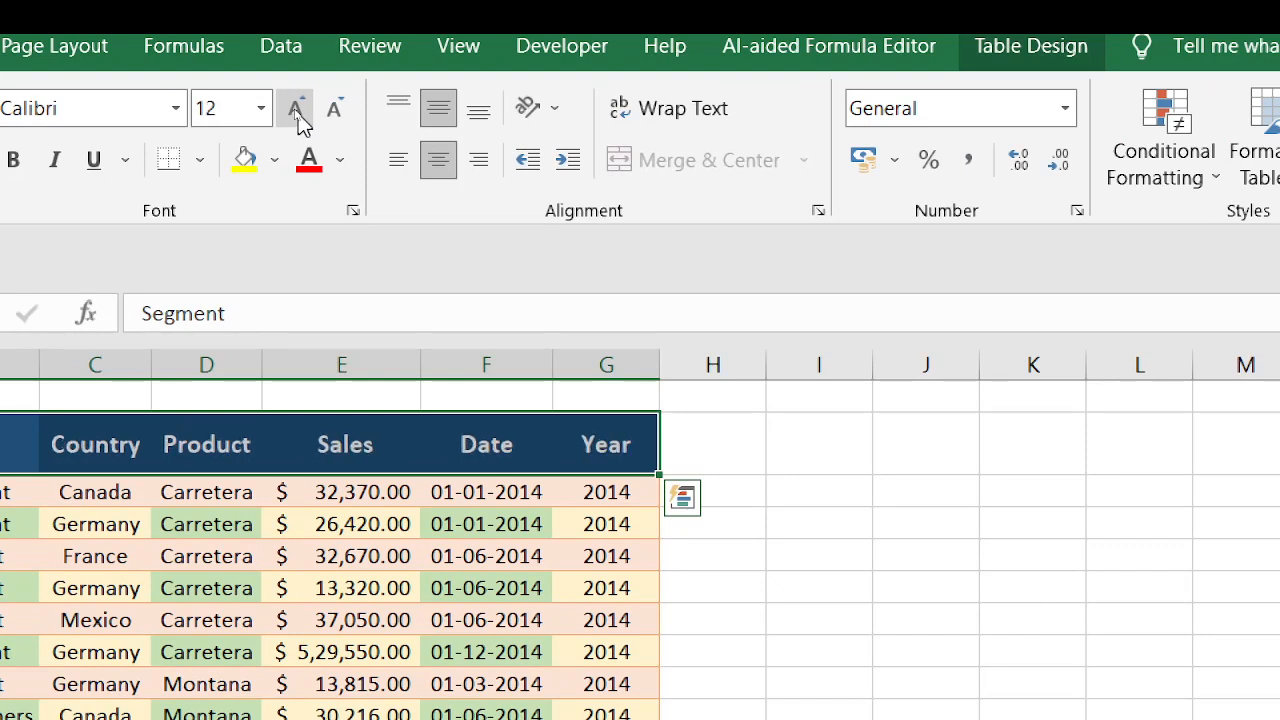
click(296, 110)
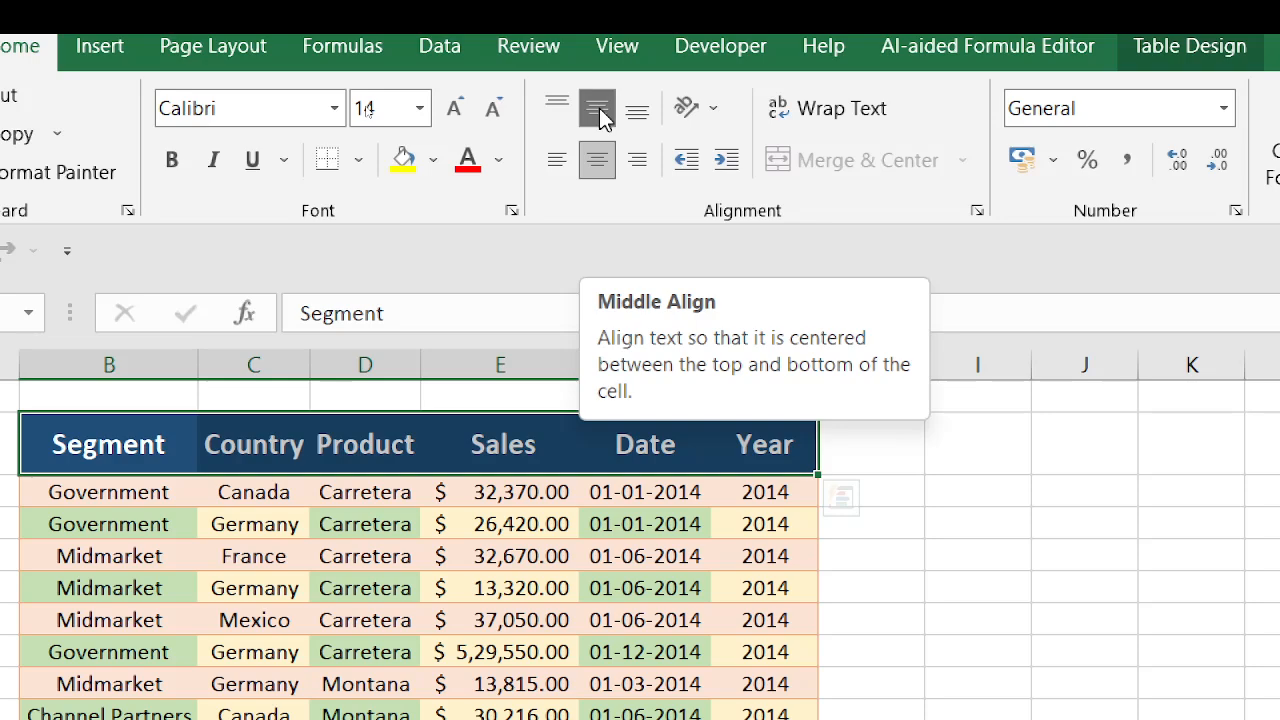
click(599, 108)
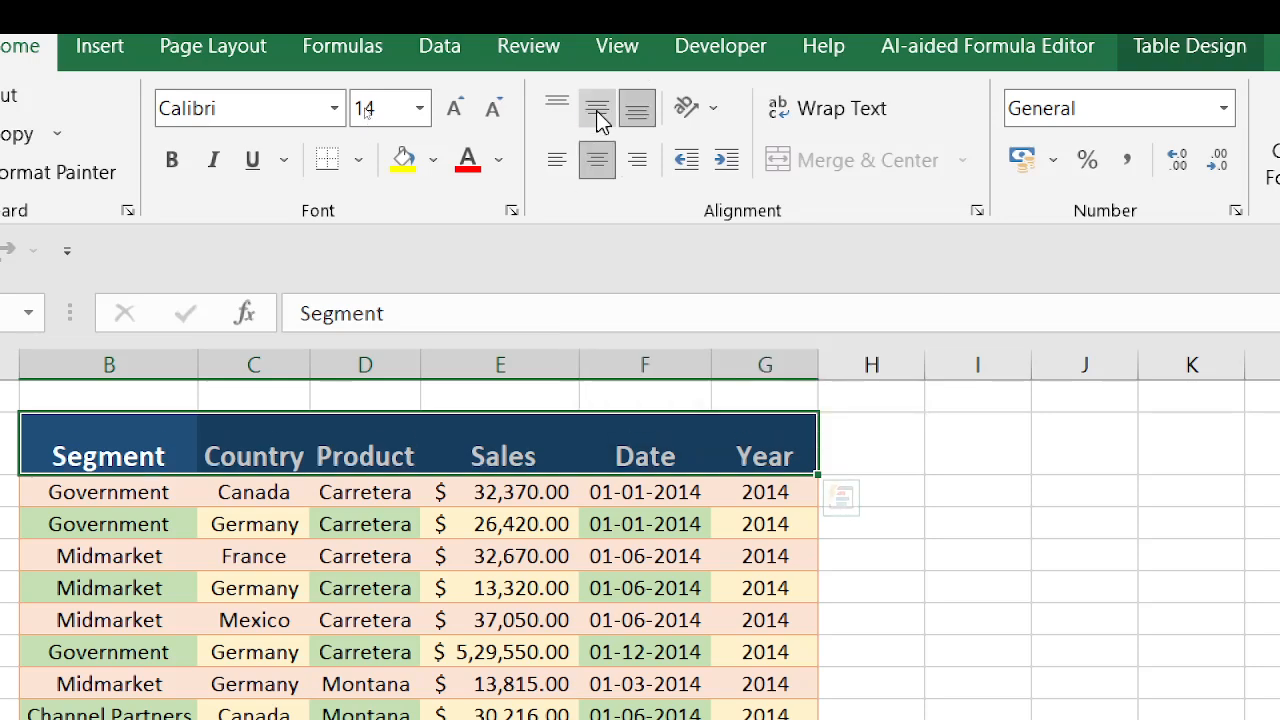
click(598, 113)
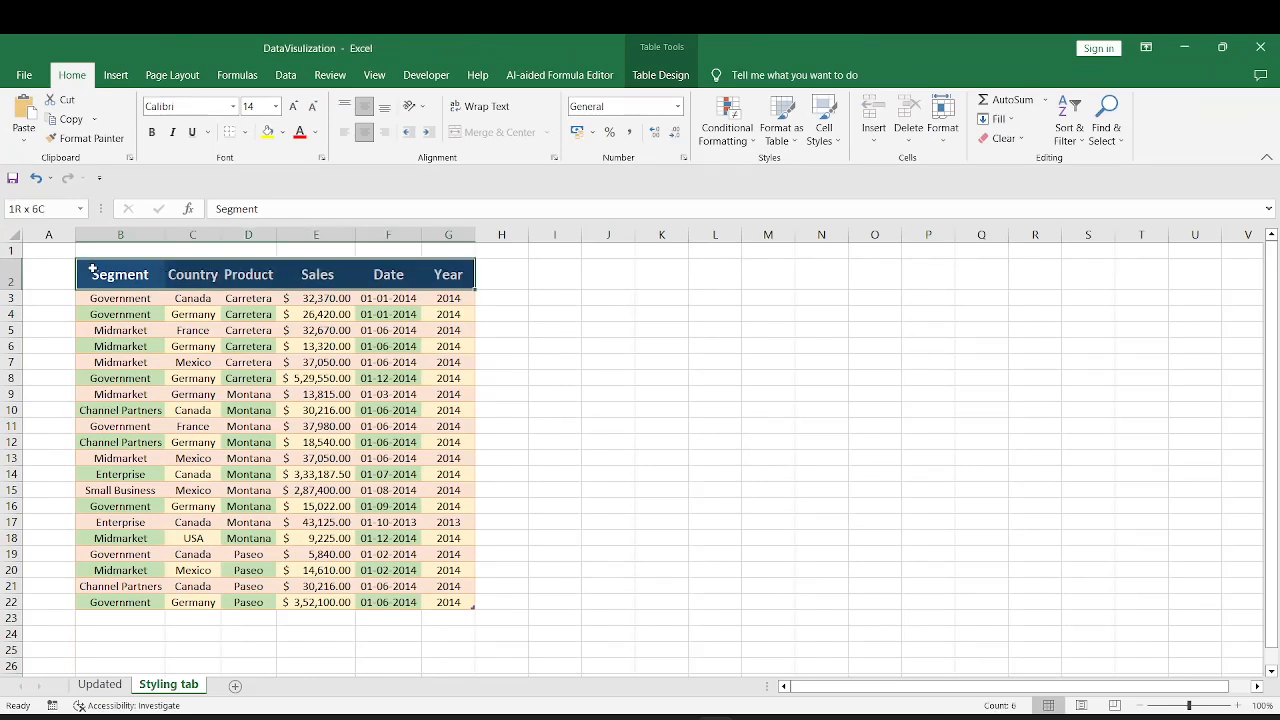
drag(92, 270, 153, 606)
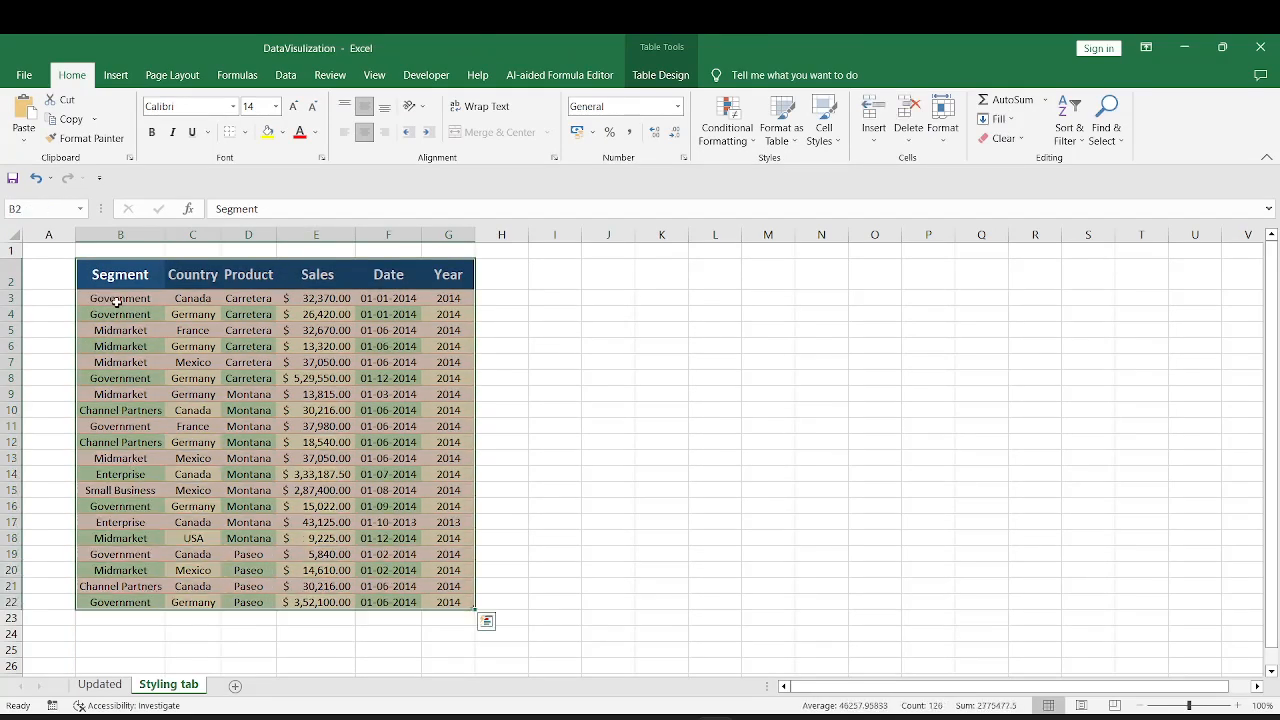
click(143, 276)
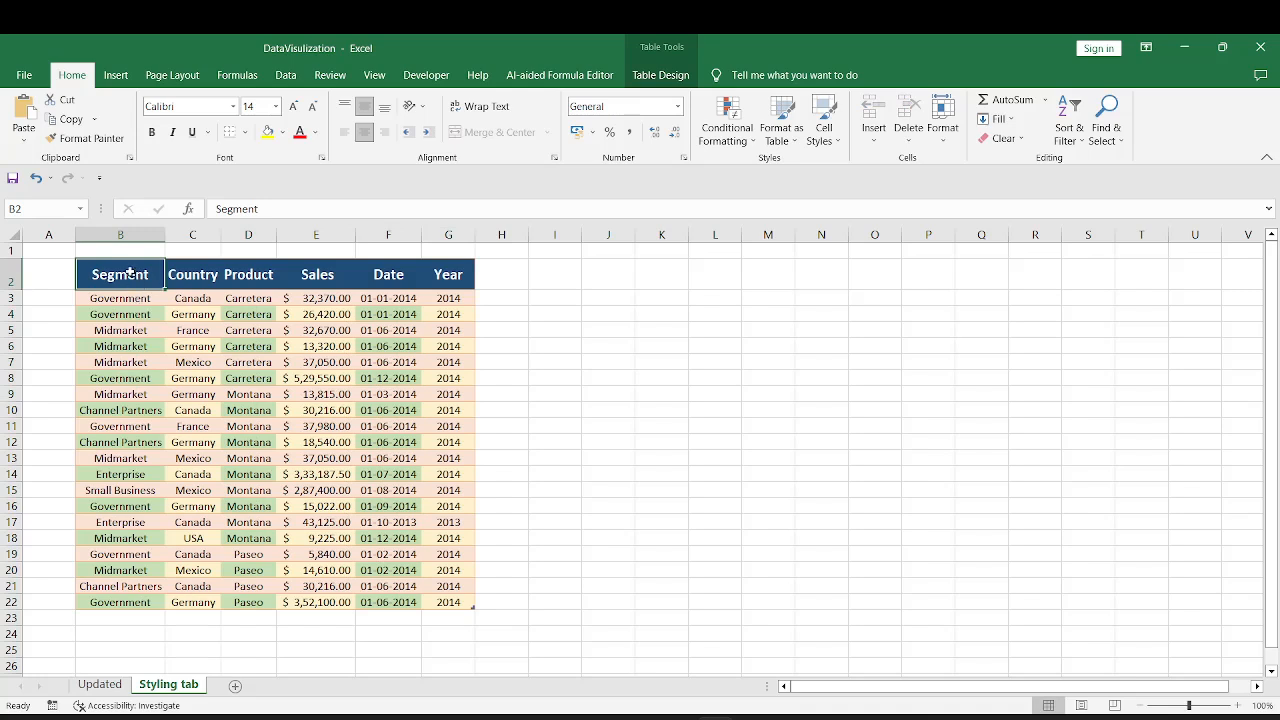
drag(129, 272, 448, 602)
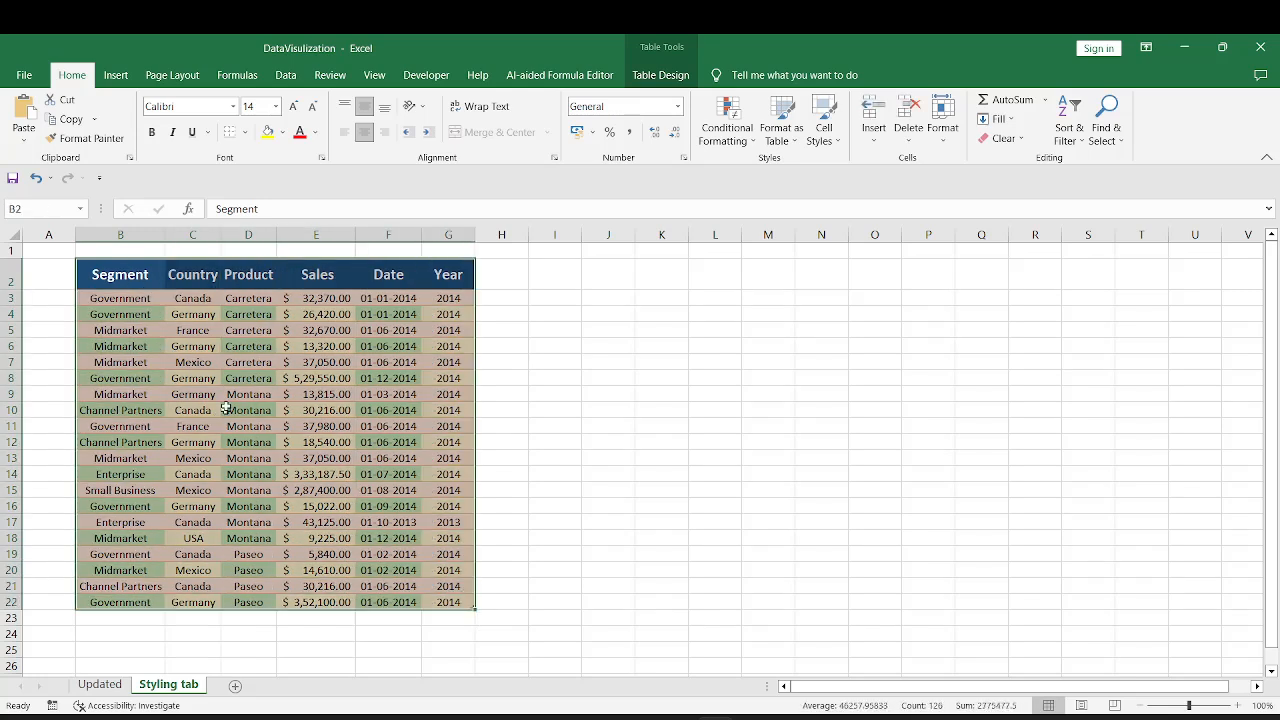
click(135, 272)
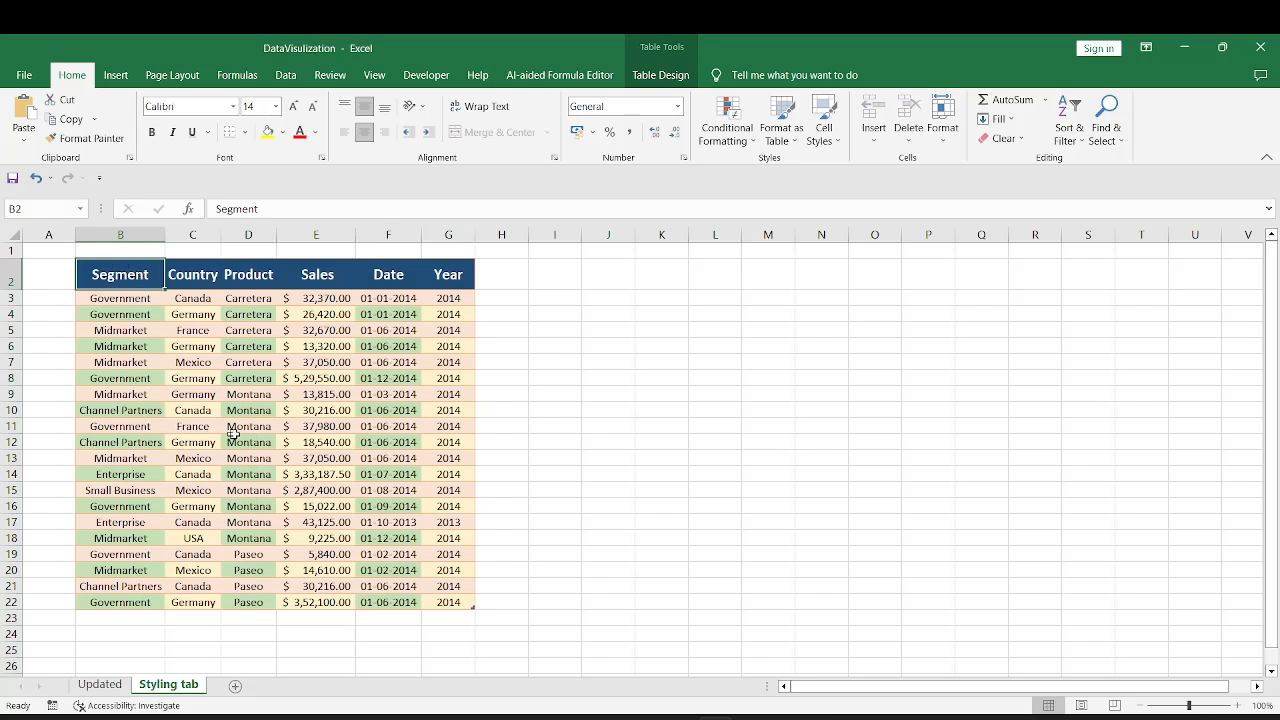
click(316, 380)
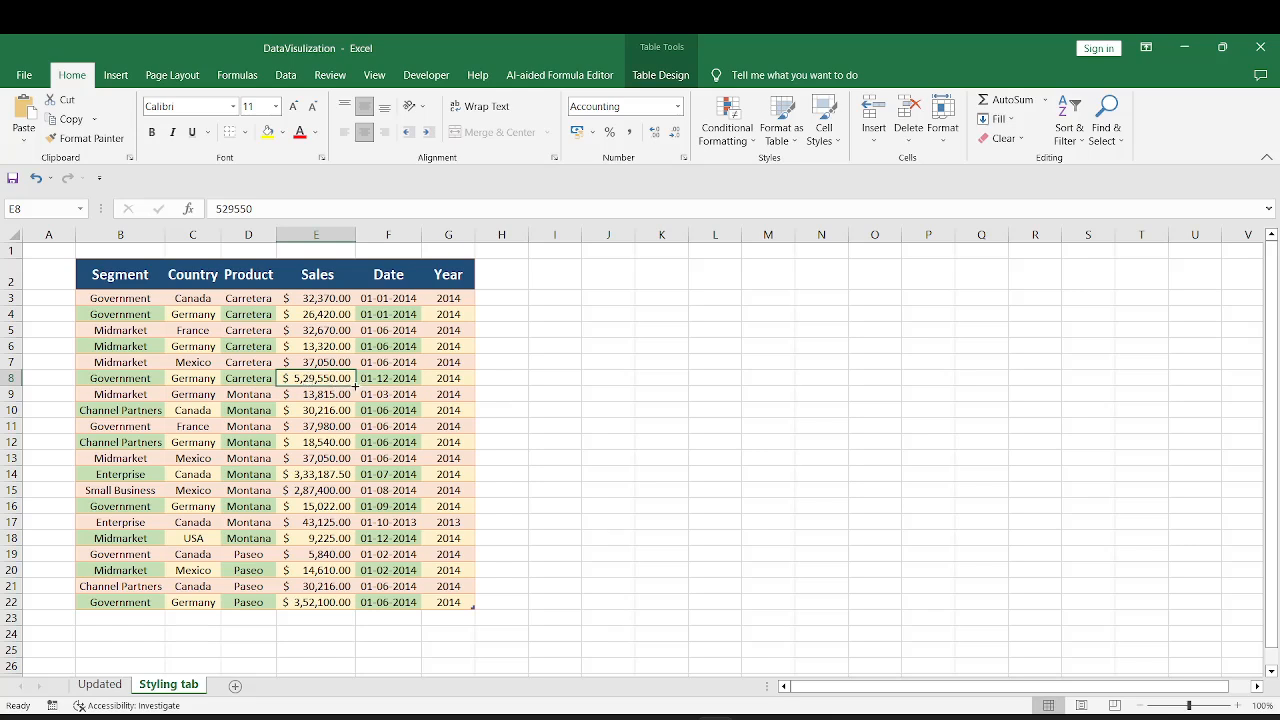
Step: Sort the table rows by the Date column from oldest to newest
drag(318, 300, 318, 598)
click(304, 380)
click(383, 298)
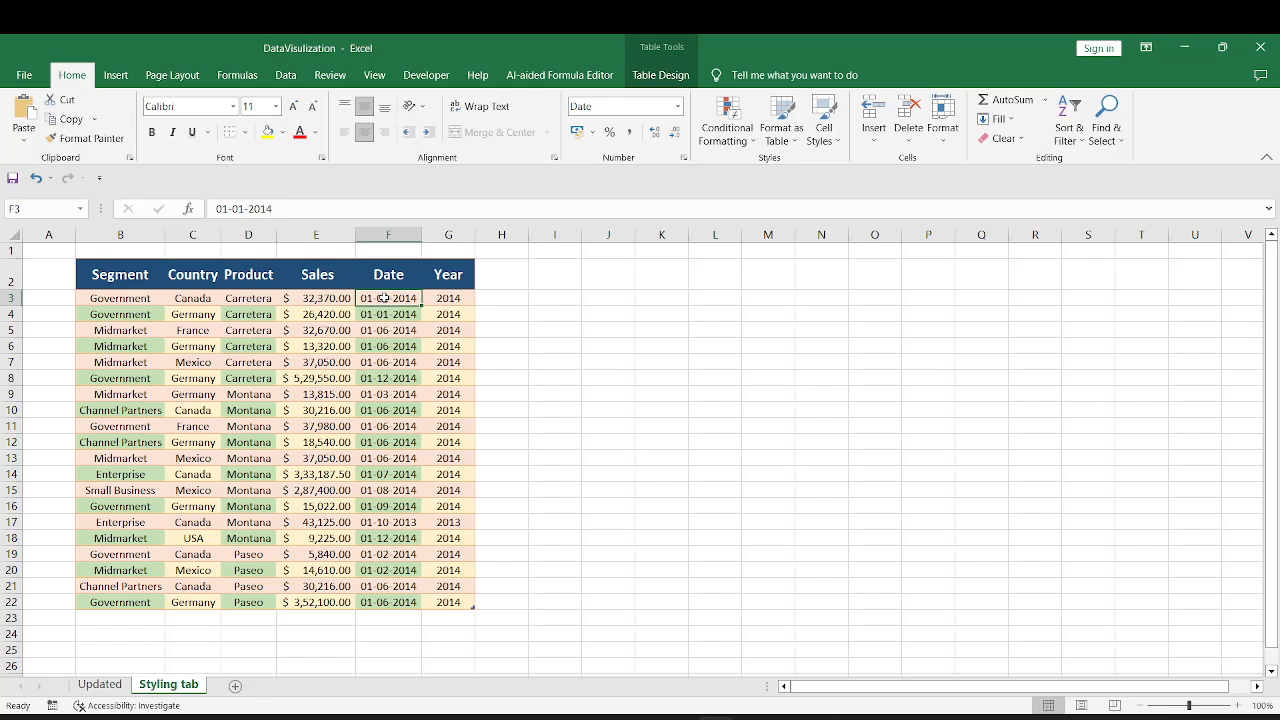
key(ctrl+shift+Down)
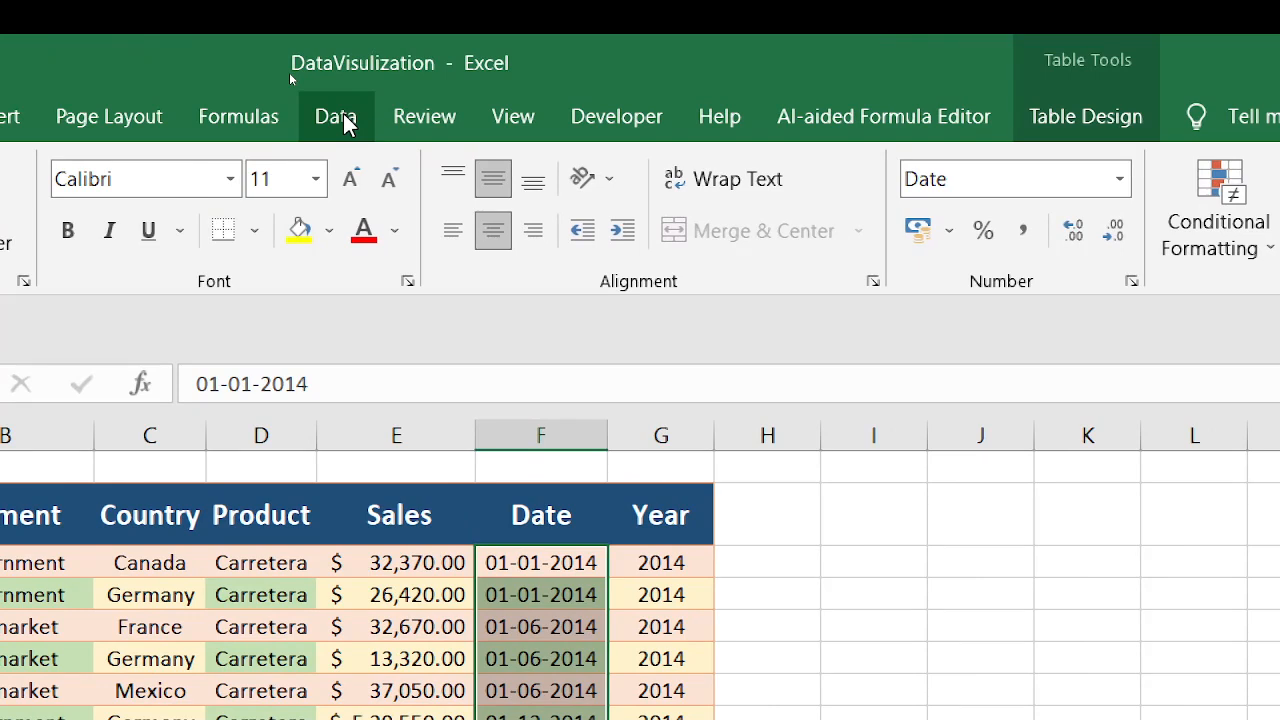
click(345, 117)
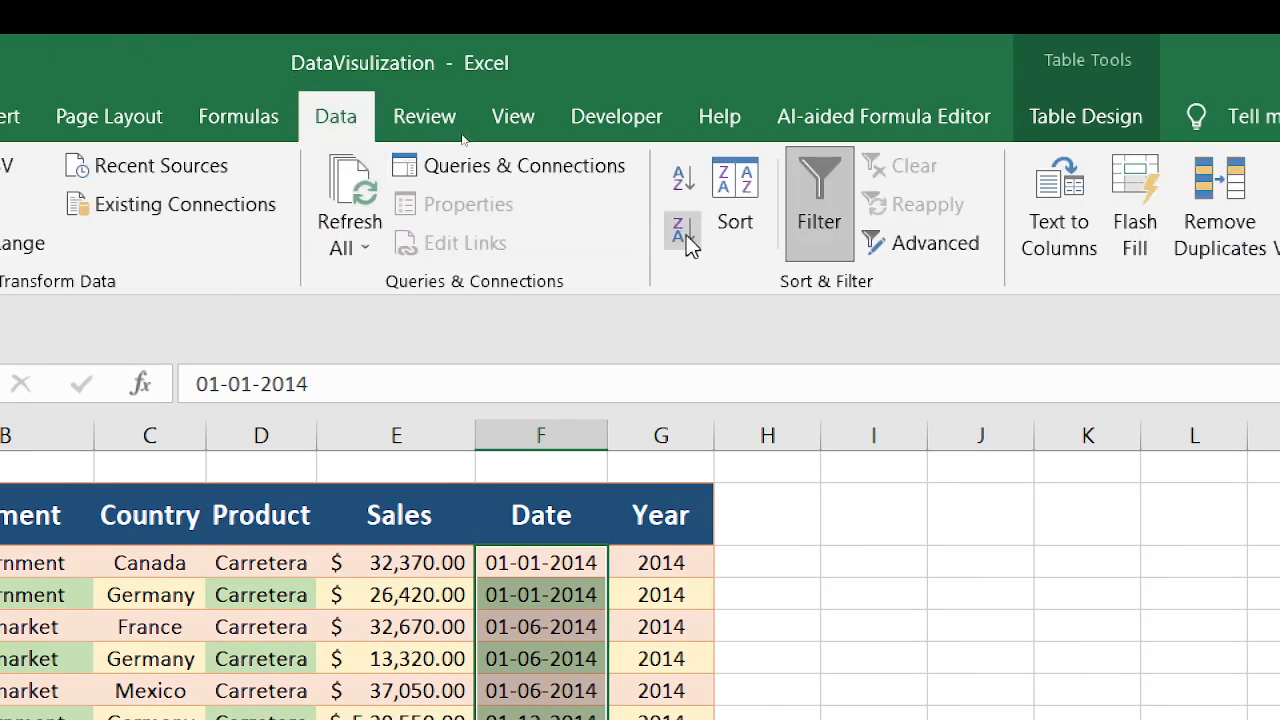
click(683, 185)
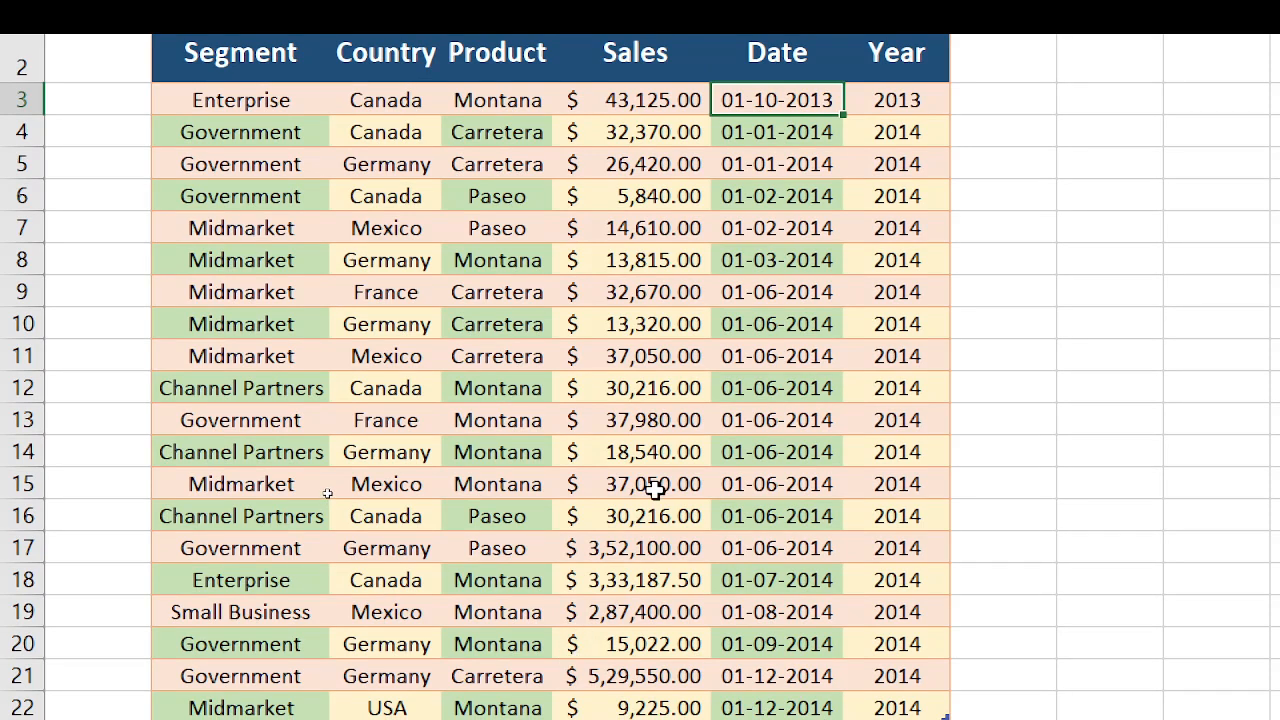
Step: Apply the Total cell style to the highest value in the Sales column, cell E21
click(595, 677)
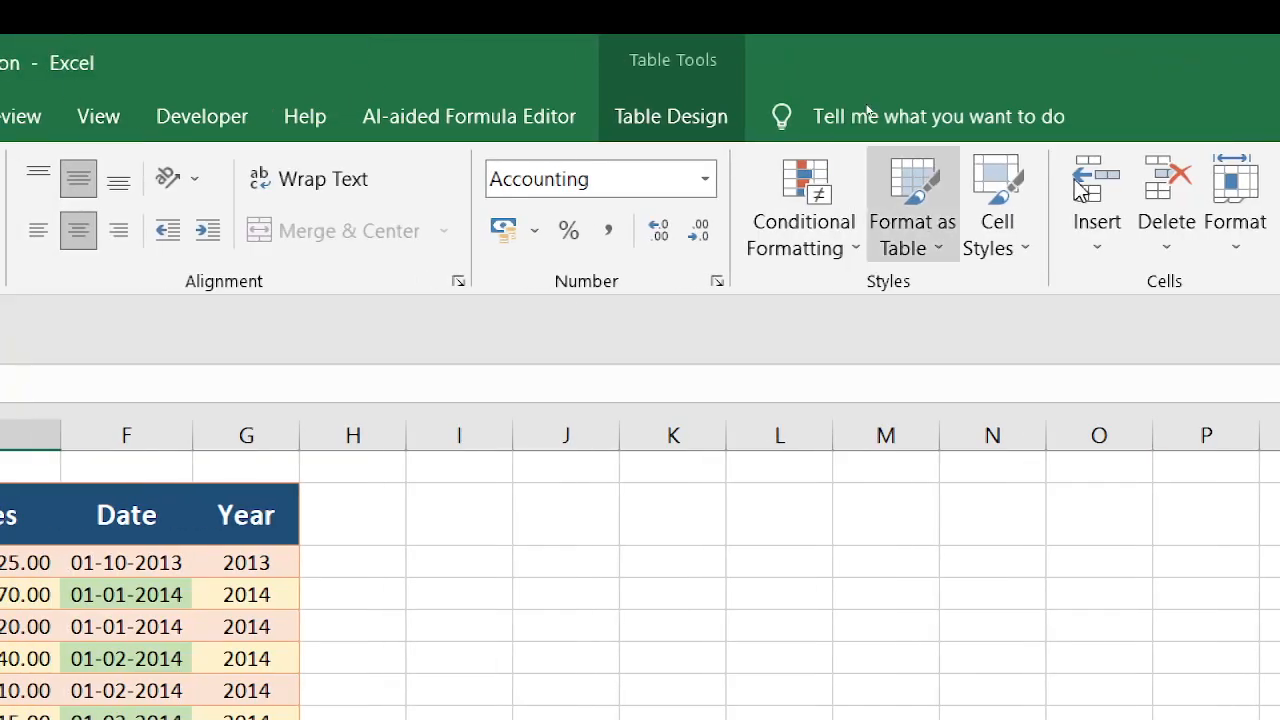
click(1027, 245)
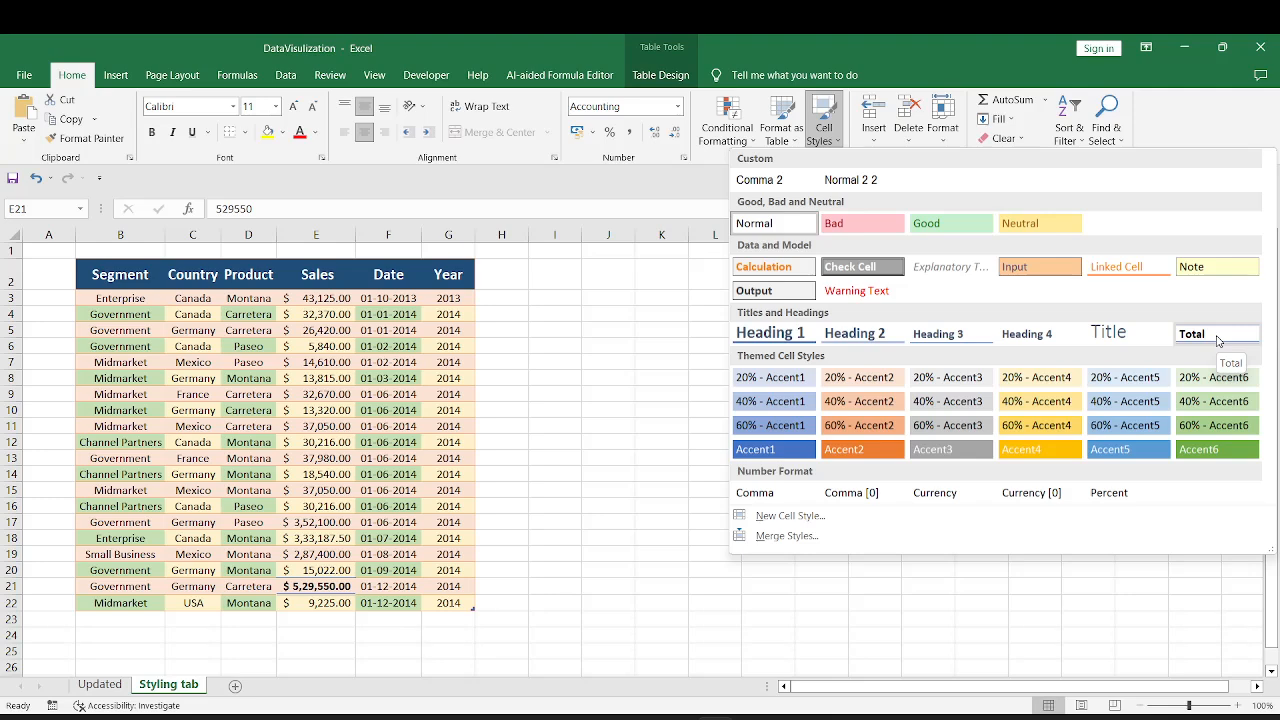
click(1218, 341)
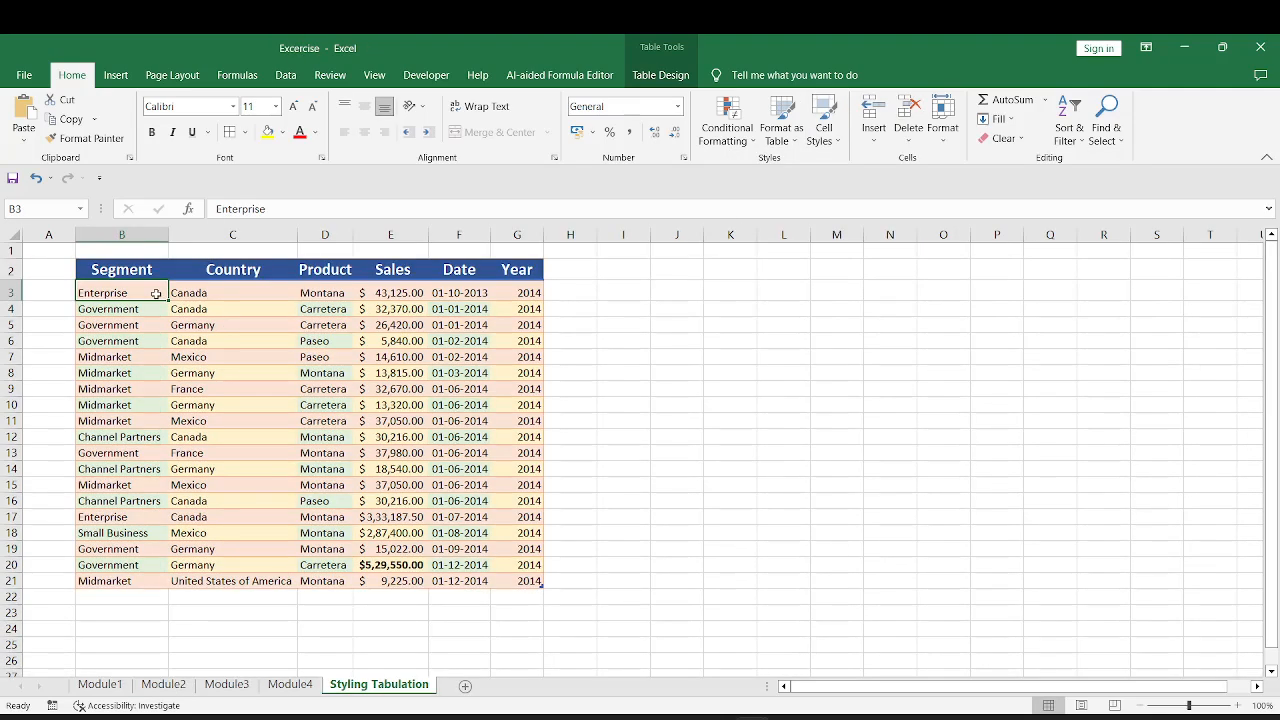